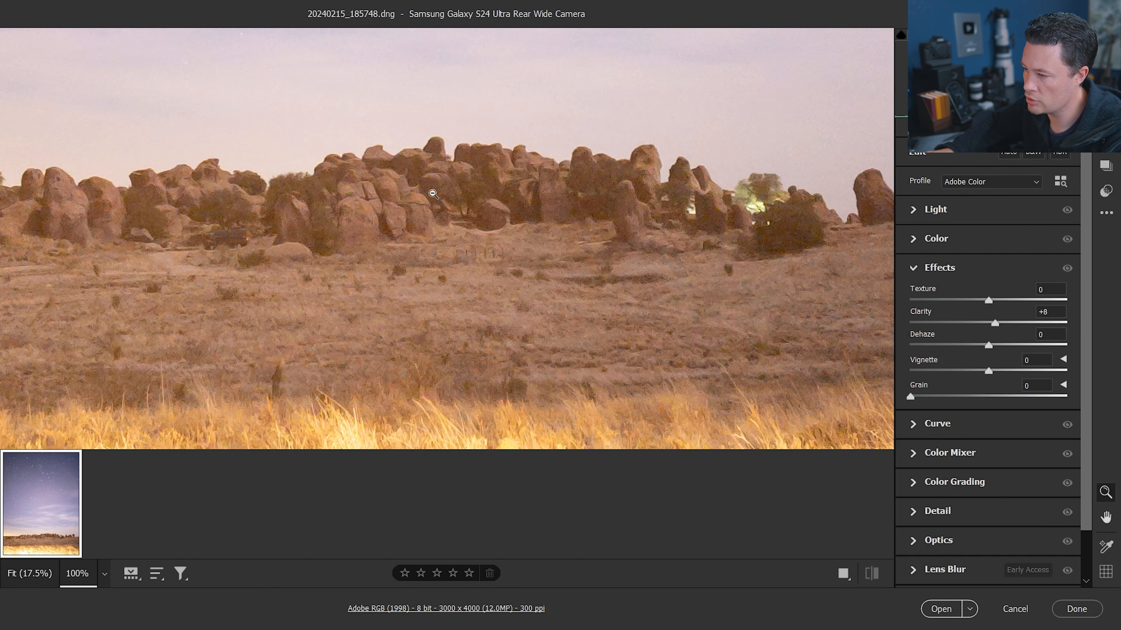
Inspect the photo at 100% zoom across the rocks and starry sky, then return to the fit view
left_click_drag(283, 257, 443, 353)
left_click_drag(194, 326, 439, 329)
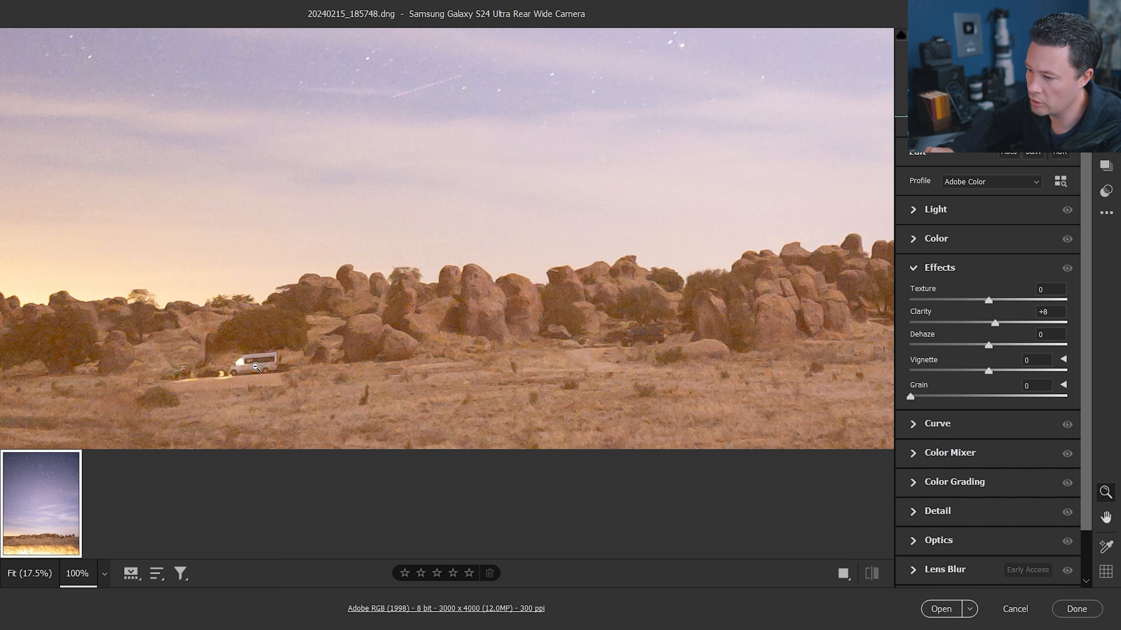
left_click_drag(621, 110, 381, 476)
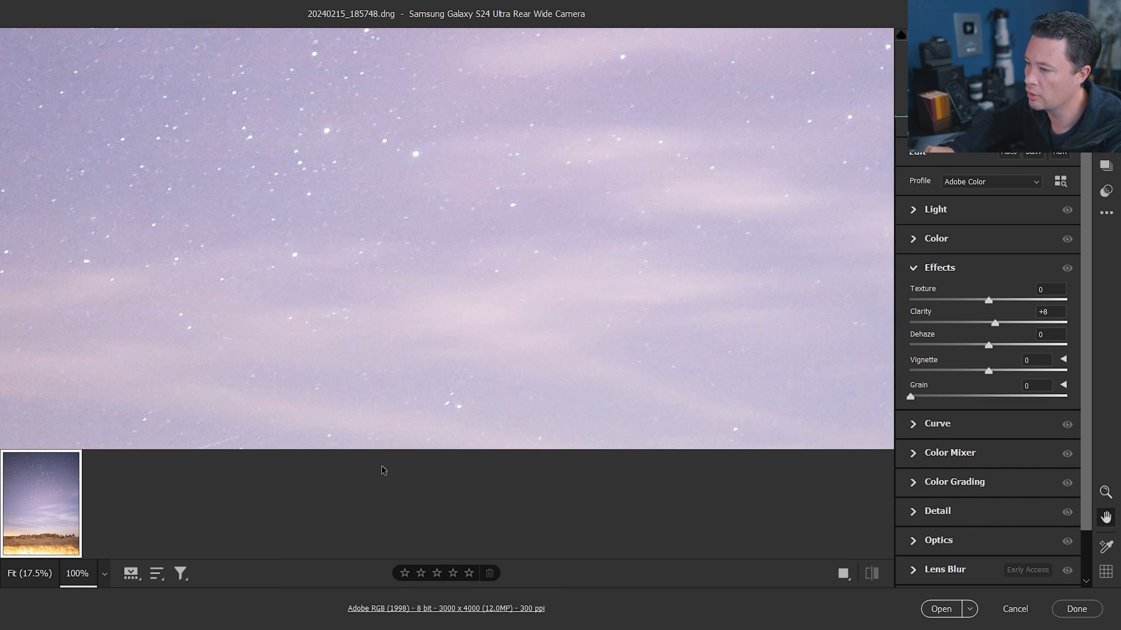
left_click_drag(340, 193, 433, 443)
left_click_drag(425, 226, 462, 458)
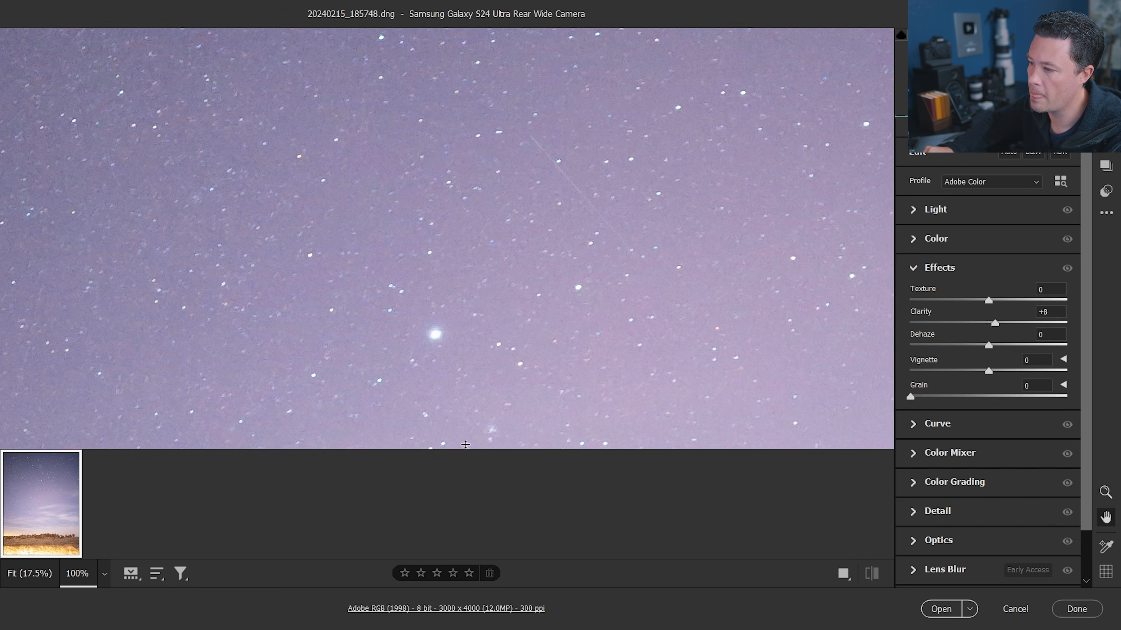
left_click_drag(443, 151, 441, 405)
left_click_drag(462, 199, 257, 385)
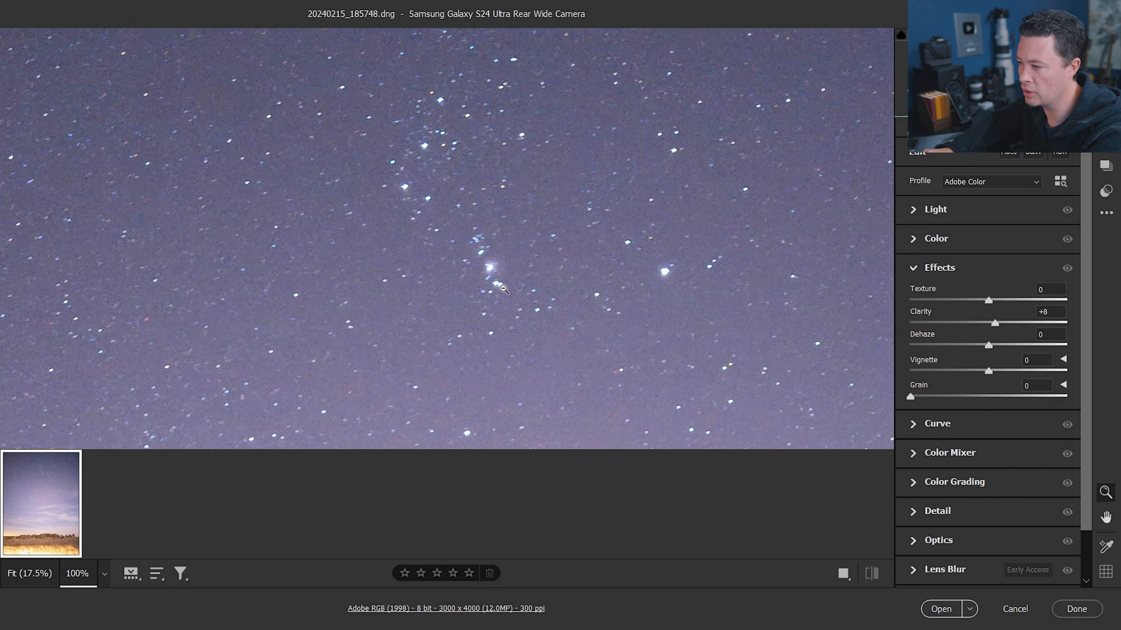
left_click(510, 263, "alt")
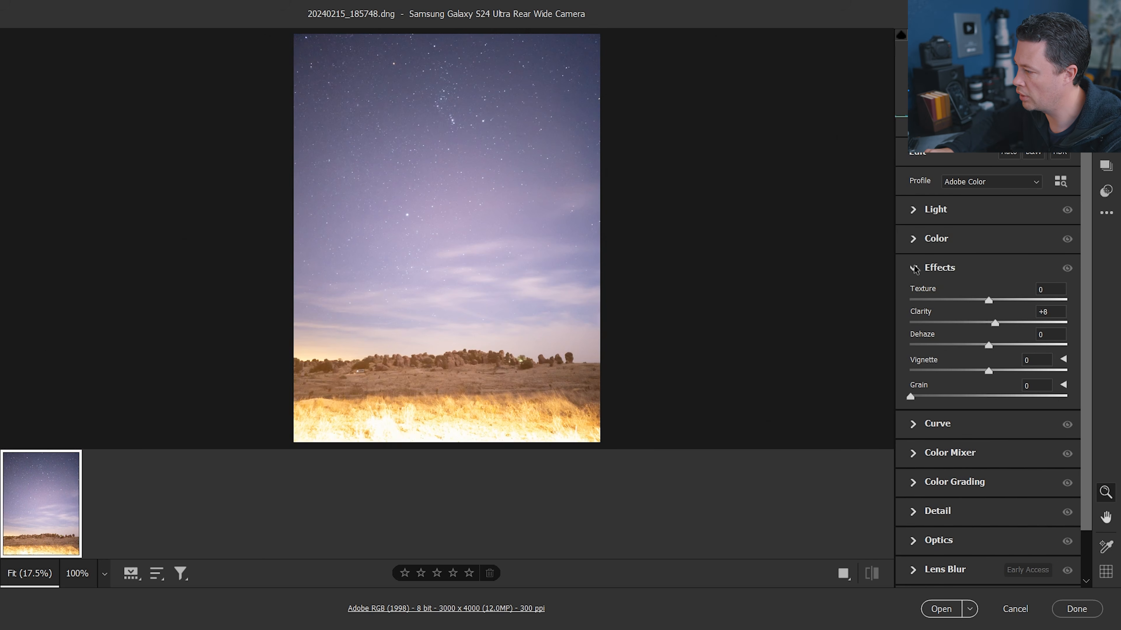
Open the Light panel and drop Highlights and Whites to -100
left_click(914, 211)
left_click_drag(987, 289, 863, 288)
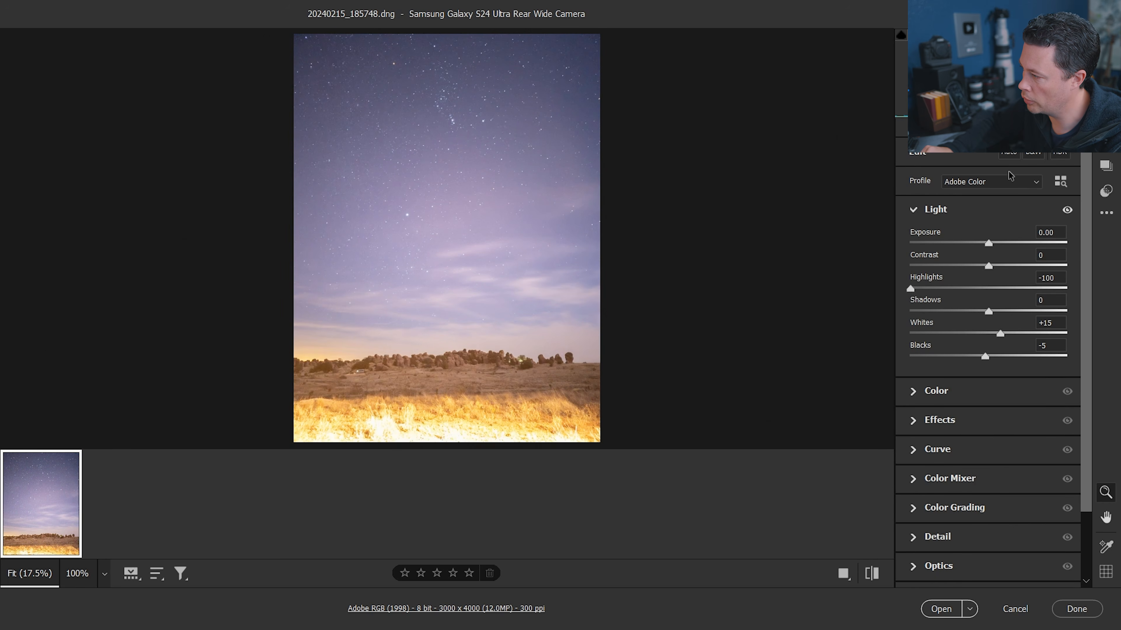
left_click_drag(913, 287, 852, 296)
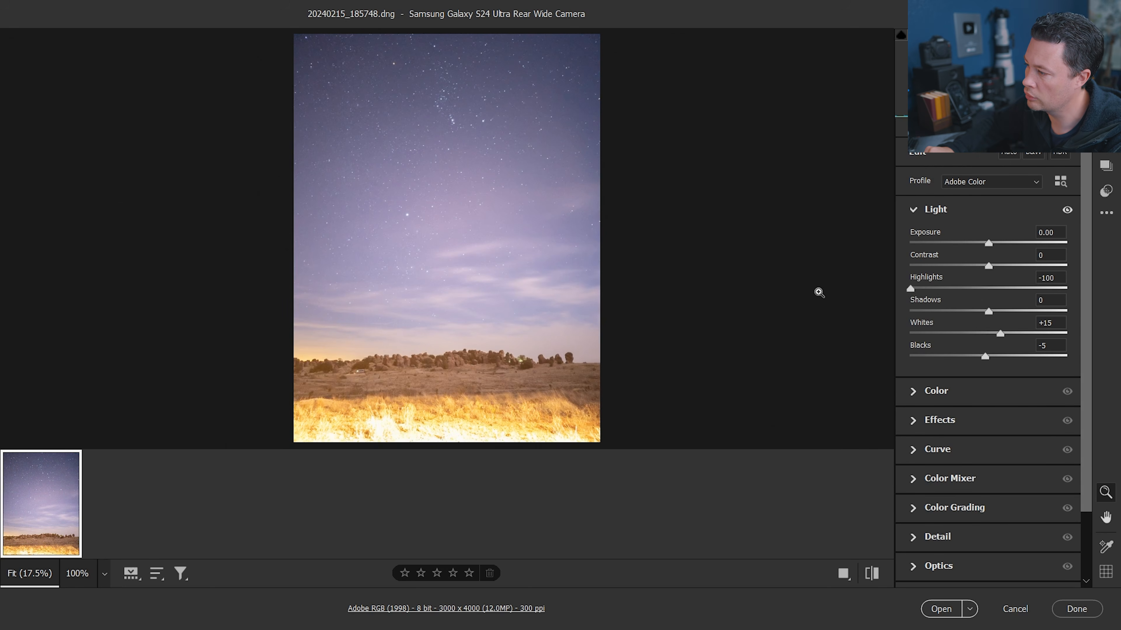
left_click_drag(999, 336, 884, 343)
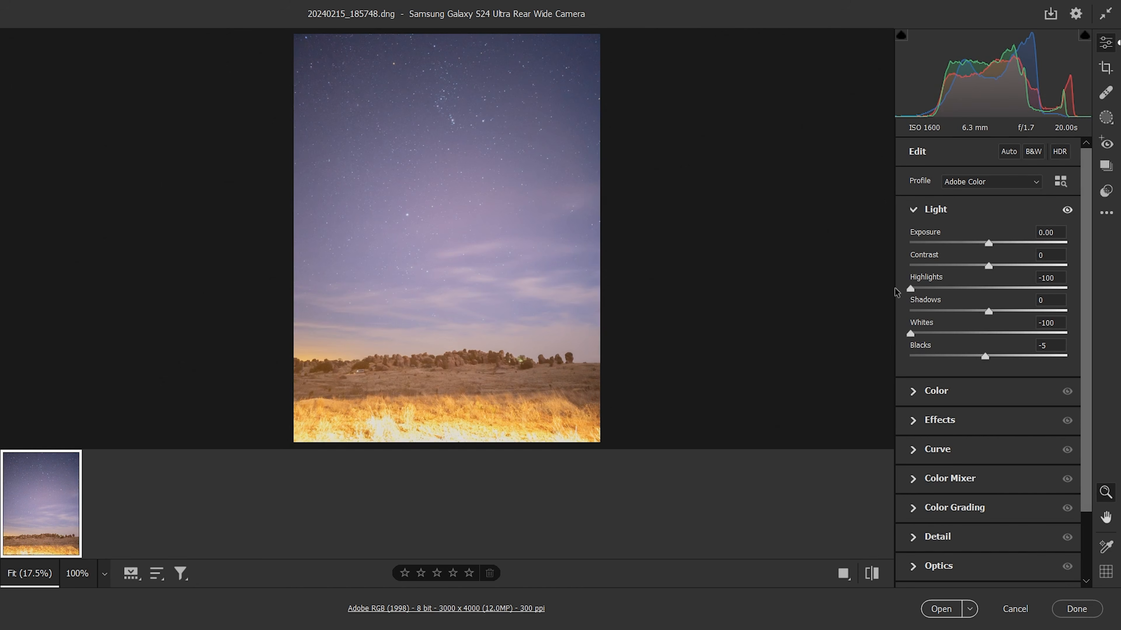
mouse_move(911, 336)
left_mouse_down()
mouse_move(977, 336)
mouse_move(911, 335)
left_mouse_up()
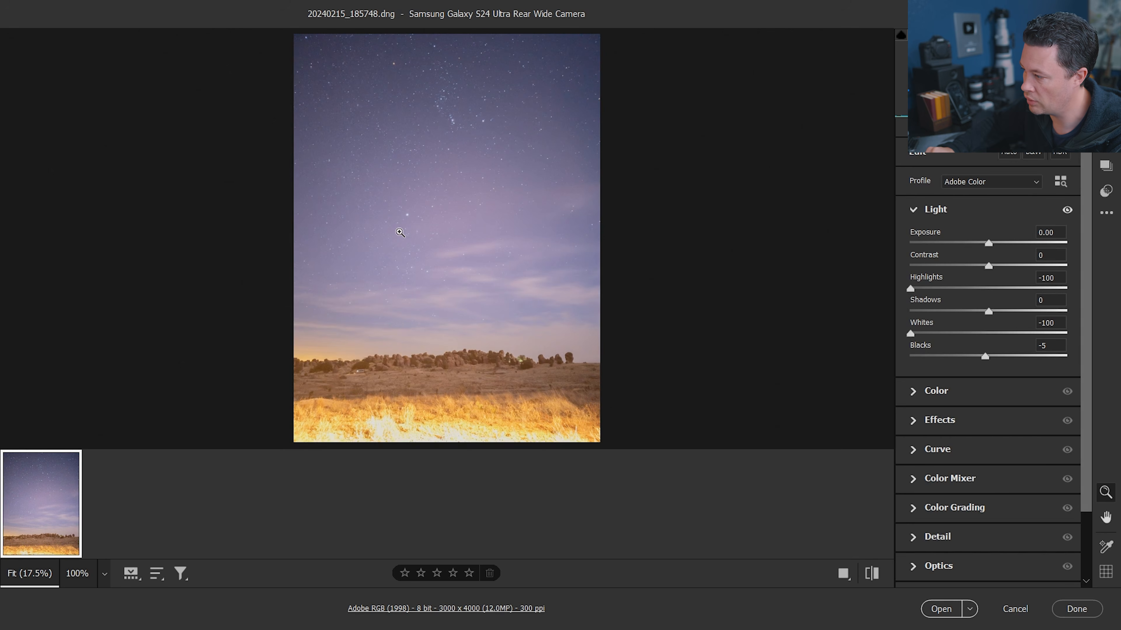
Lower Exposure to -1.00 and set Highlights to -87
left_click_drag(987, 244, 962, 244)
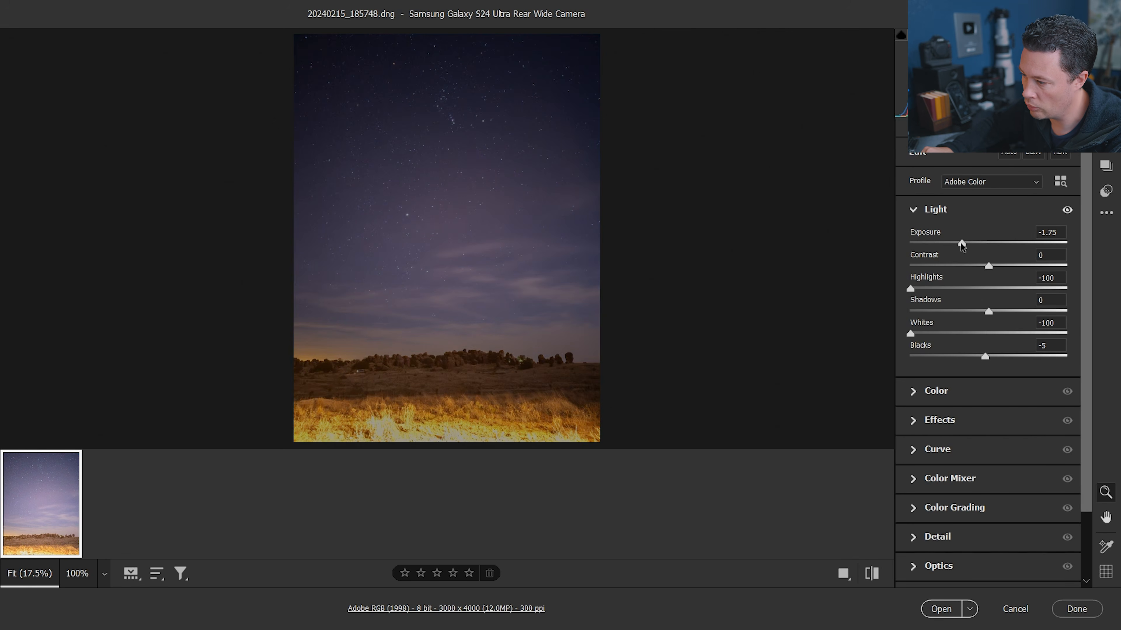
left_click_drag(960, 242, 973, 243)
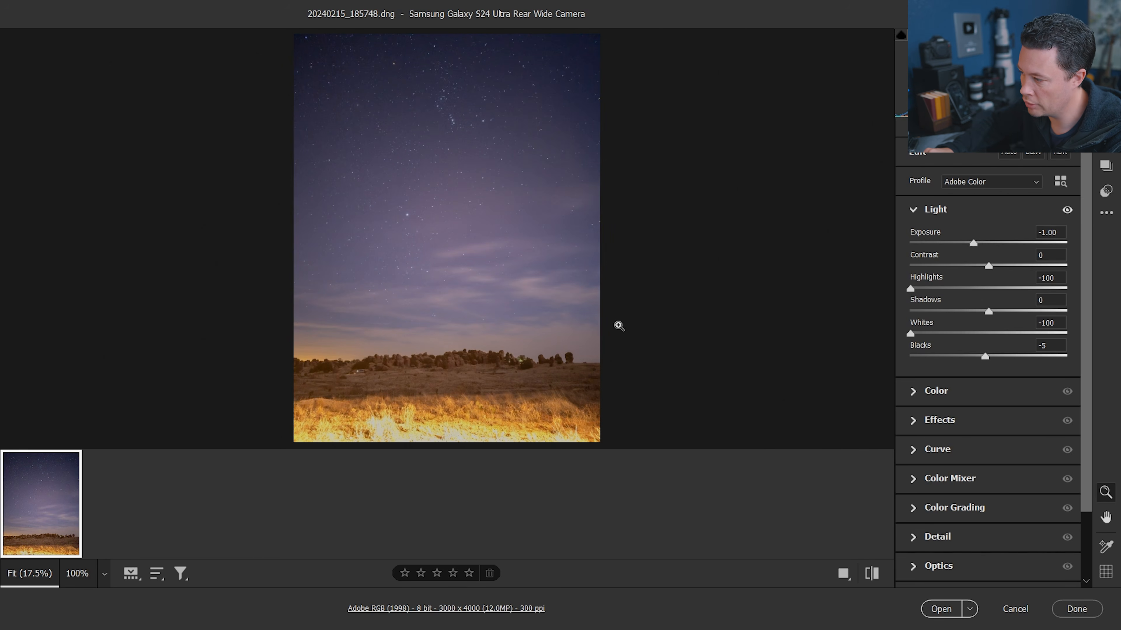
left_click_drag(936, 286, 959, 290)
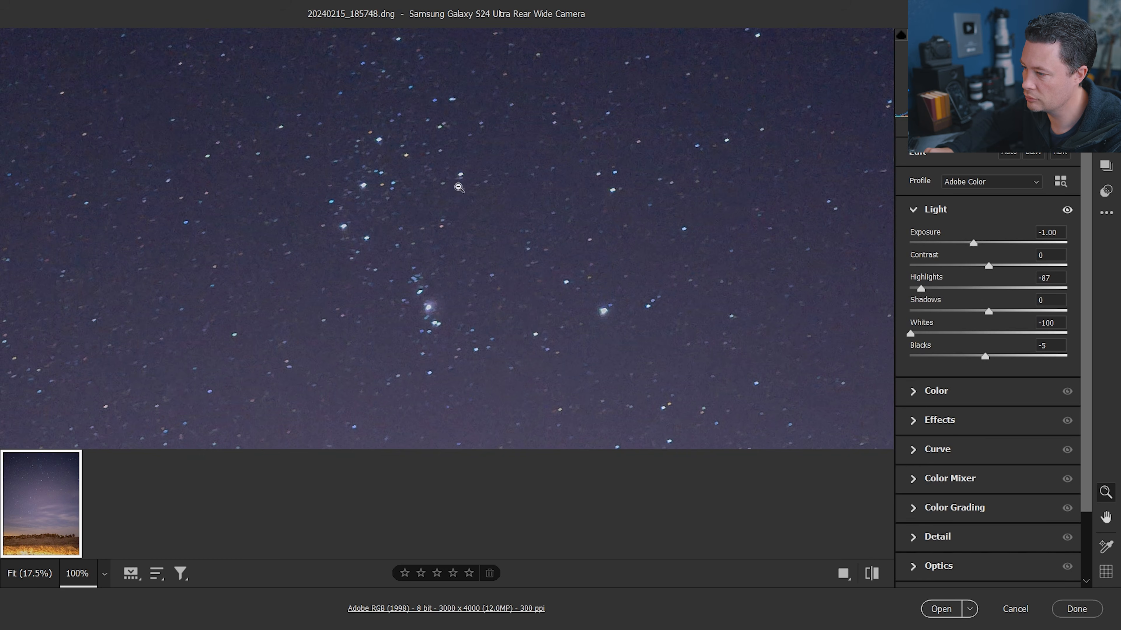
Examine the star field up close for noise, then zoom back out
key("h")
left_click_drag(727, 349, 499, 114)
left_click_drag(637, 353, 468, 140)
key("z")
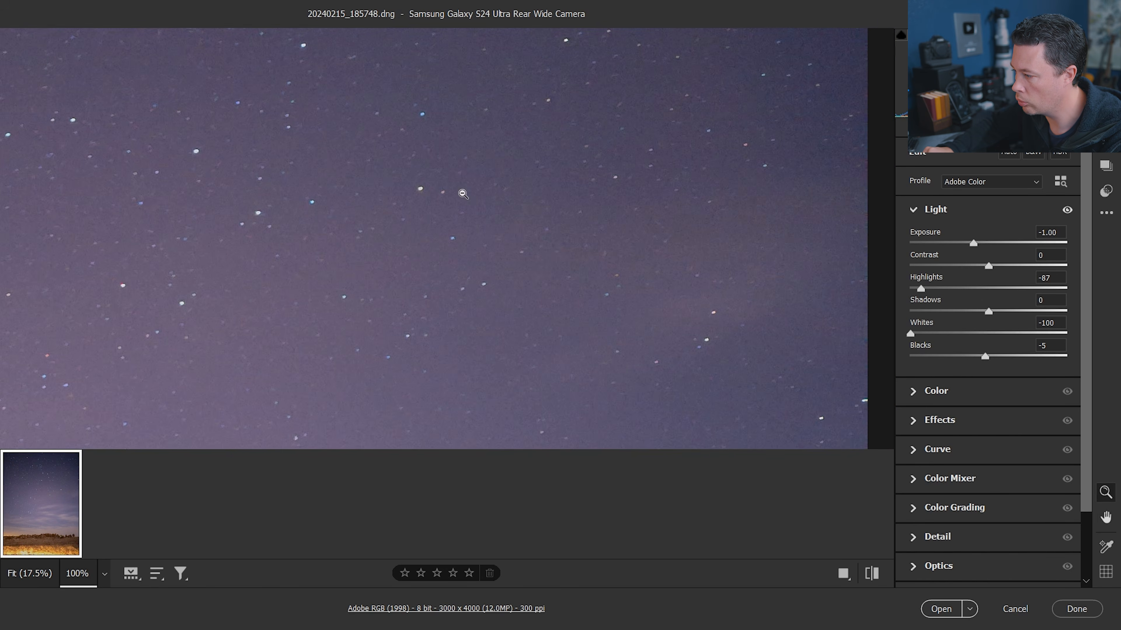
left_click(463, 193)
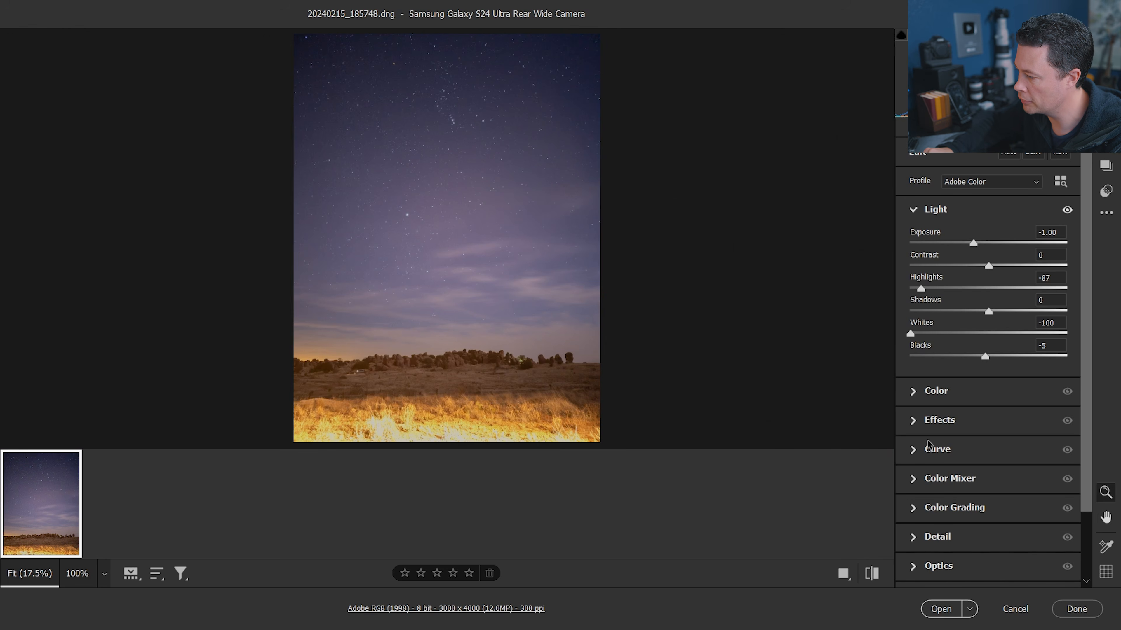
Open the Detail panel and adjust manual Luminance noise reduction around 35
left_click(915, 537)
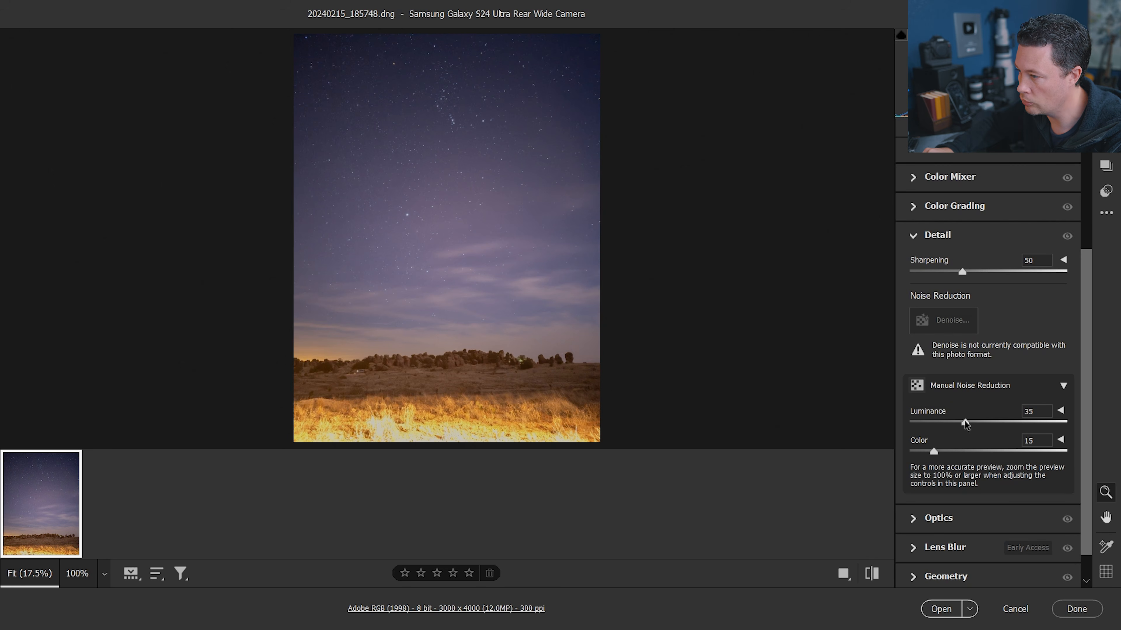
mouse_move(964, 421)
left_mouse_down()
mouse_move(893, 424)
mouse_move(964, 424)
left_mouse_up()
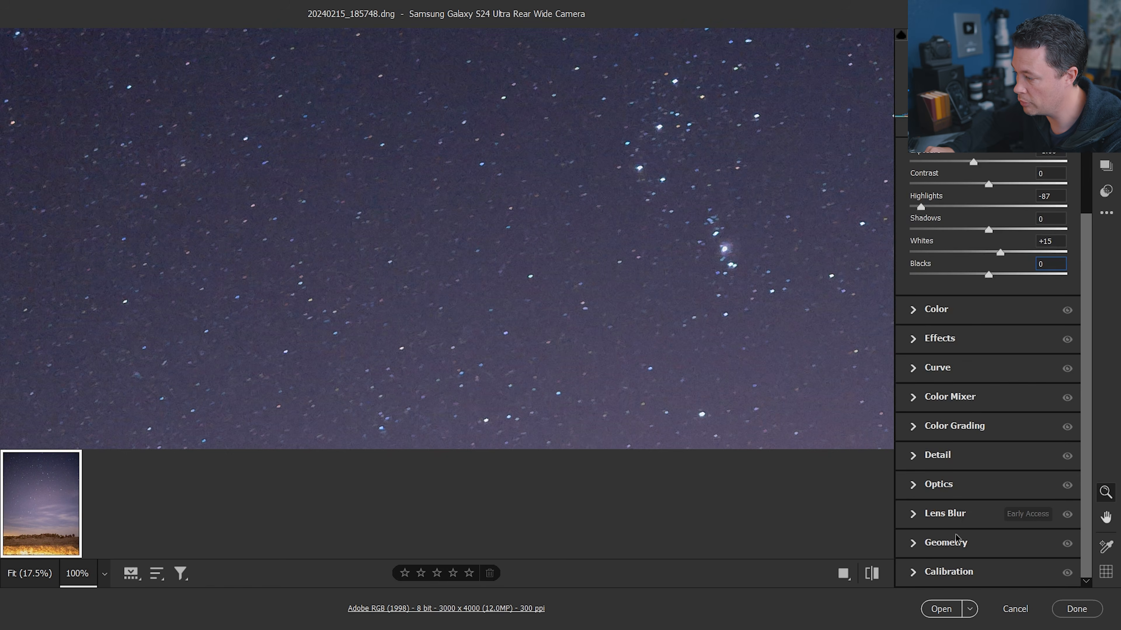
left_click(466, 226)
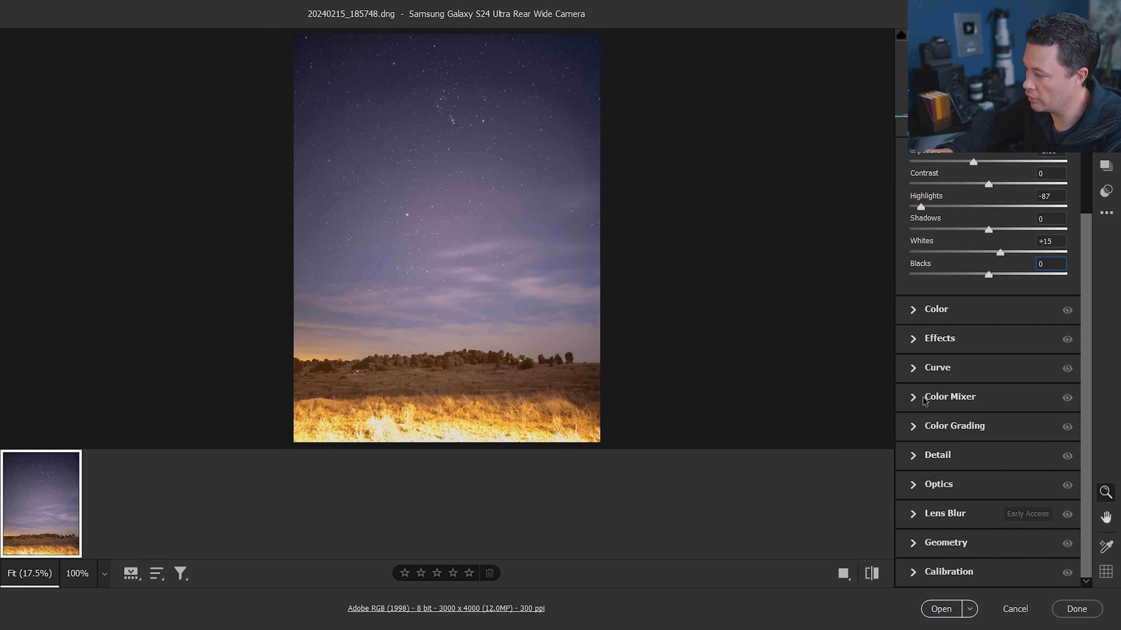
Open the Color panel and set Tint to -2
left_click(912, 397)
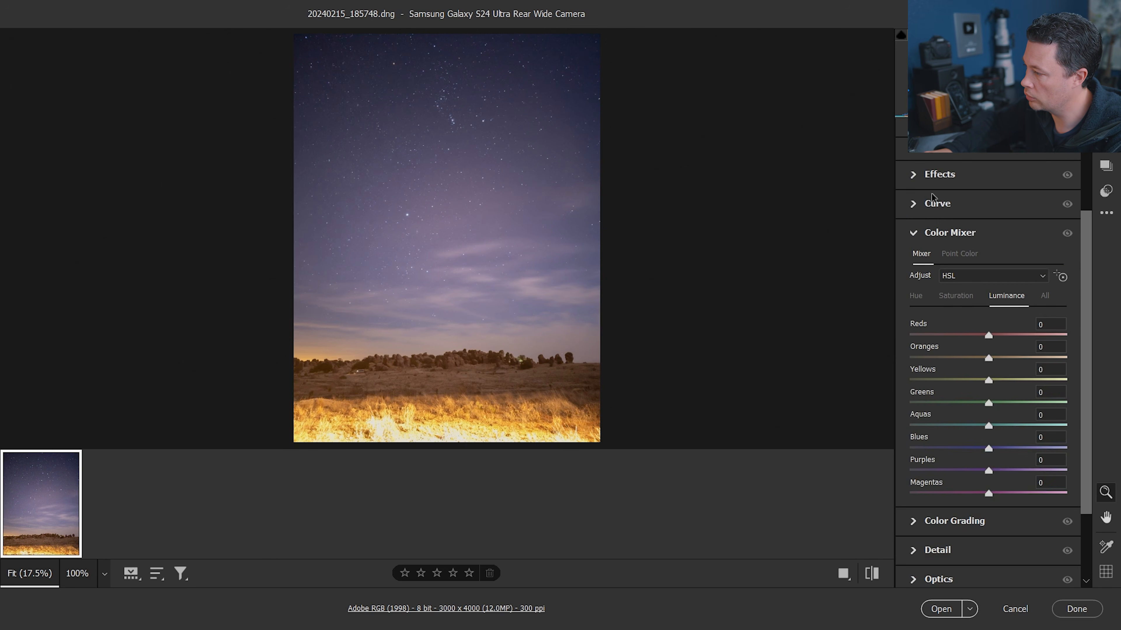
left_click(914, 233)
left_click(917, 241)
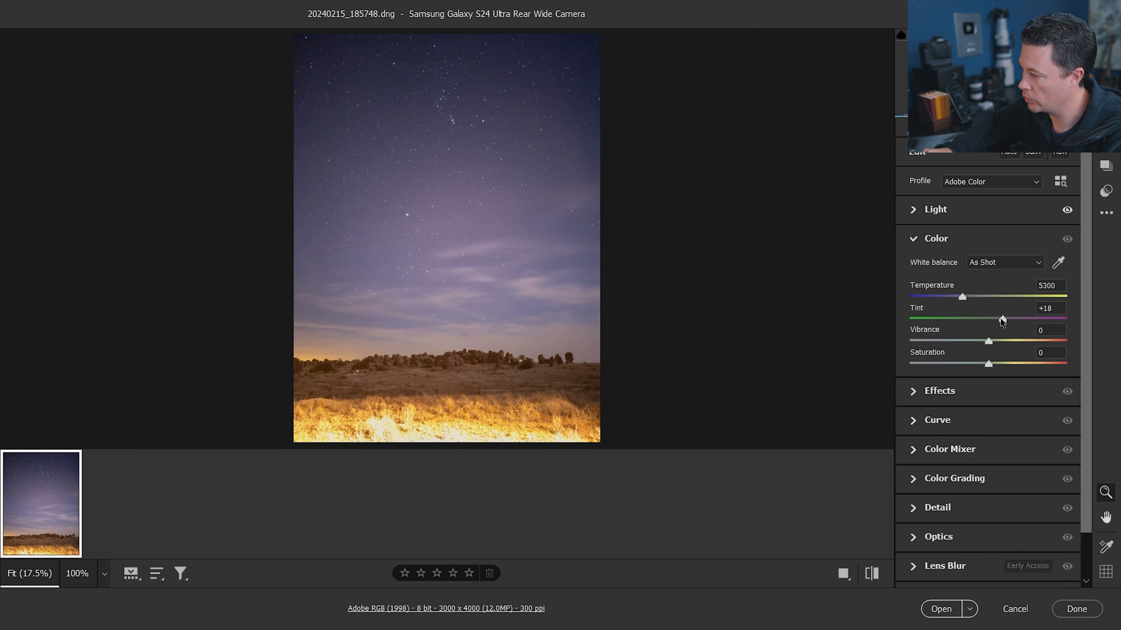
left_click_drag(1002, 317, 984, 318)
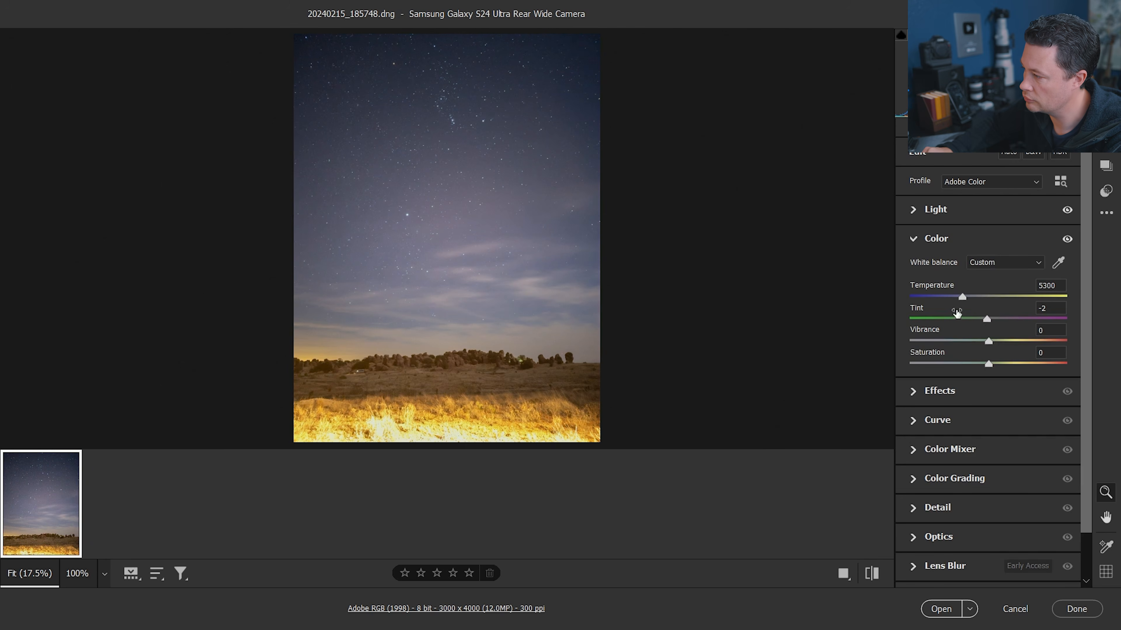
Create a Sky mask and set its Contrast to +32 and Temperature to -24
left_click(1106, 116)
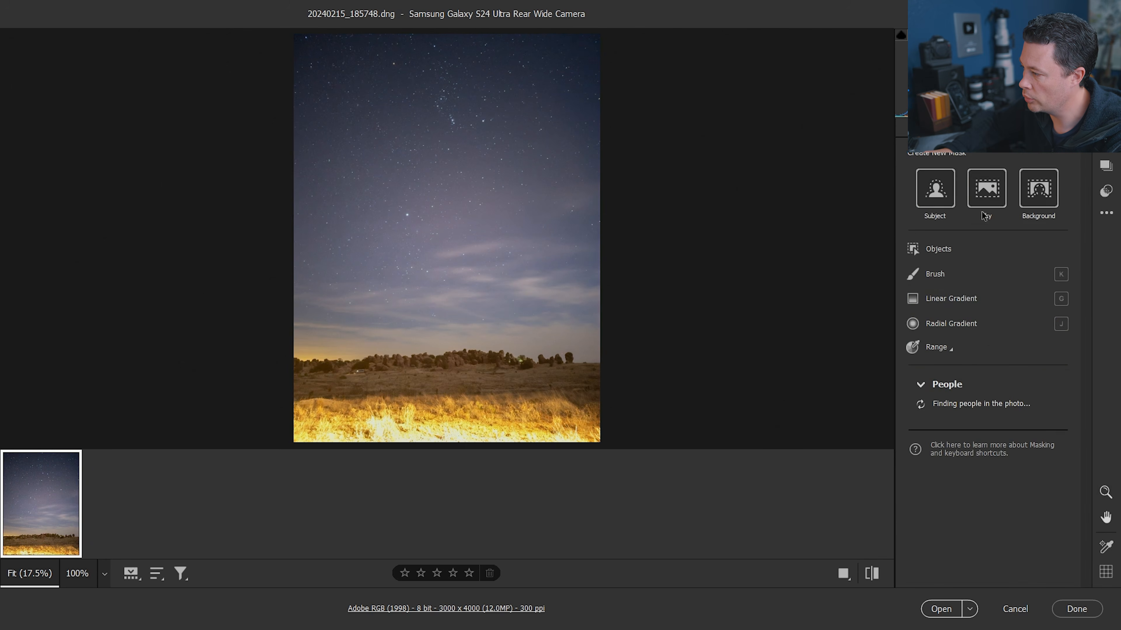
left_click(988, 197)
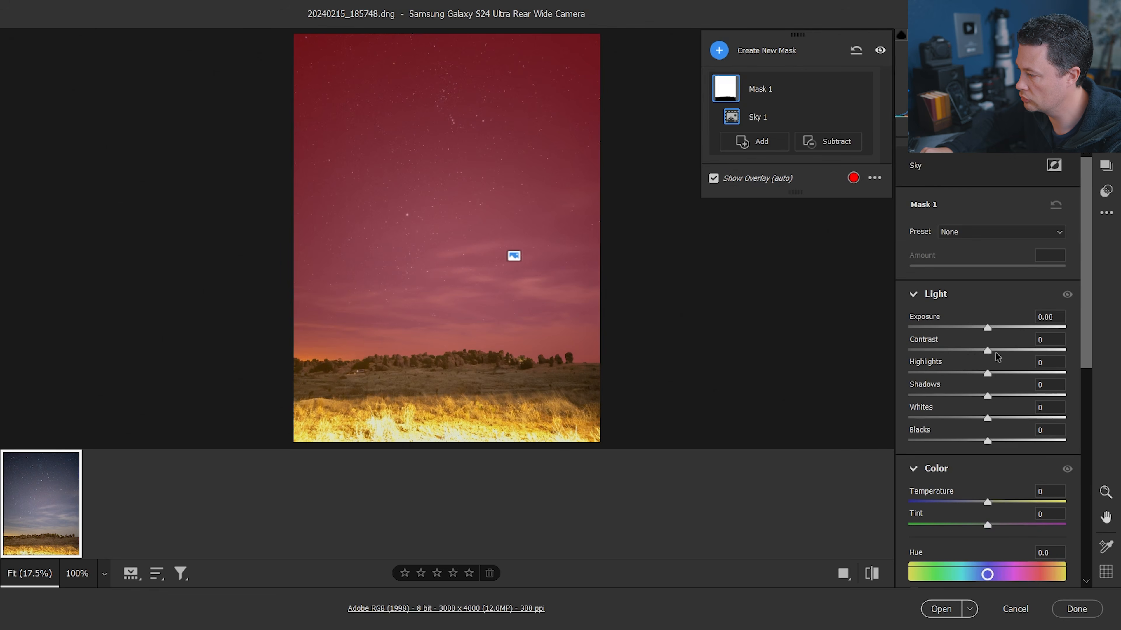
mouse_move(992, 350)
left_mouse_down()
mouse_move(1022, 349)
mouse_move(1011, 349)
left_mouse_up()
left_click_drag(986, 502, 965, 502)
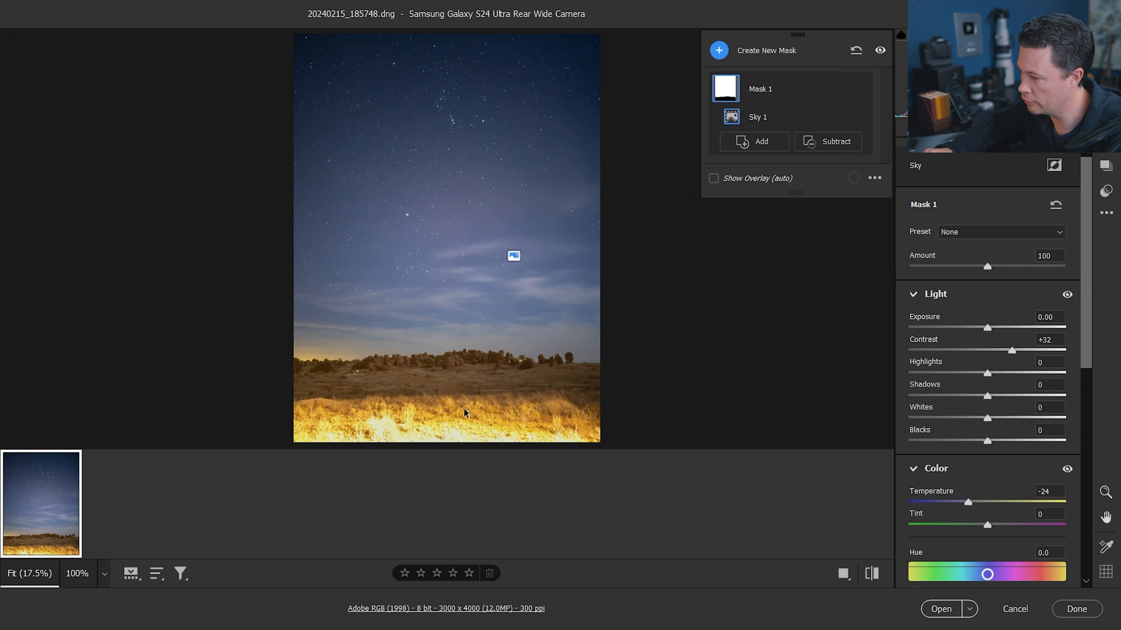
Return to the global edit and set Clarity to +30 in the Effects panel
left_click(1106, 40)
left_click(926, 500)
left_click(918, 236)
left_click(919, 270)
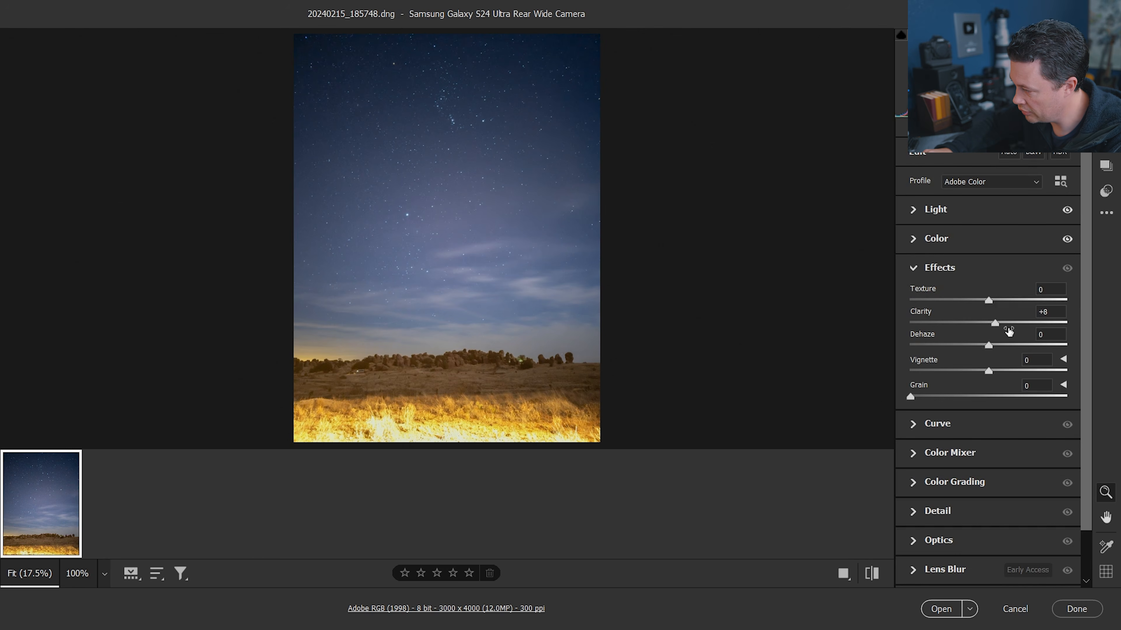
left_click_drag(996, 324, 1038, 324)
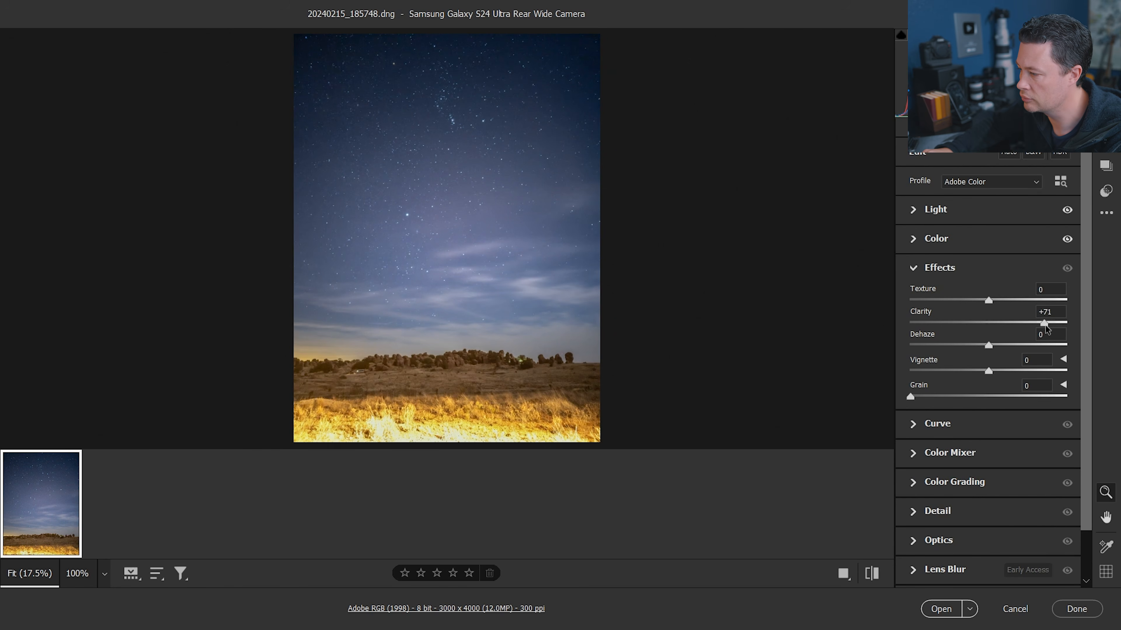
left_click_drag(1014, 331, 1013, 331)
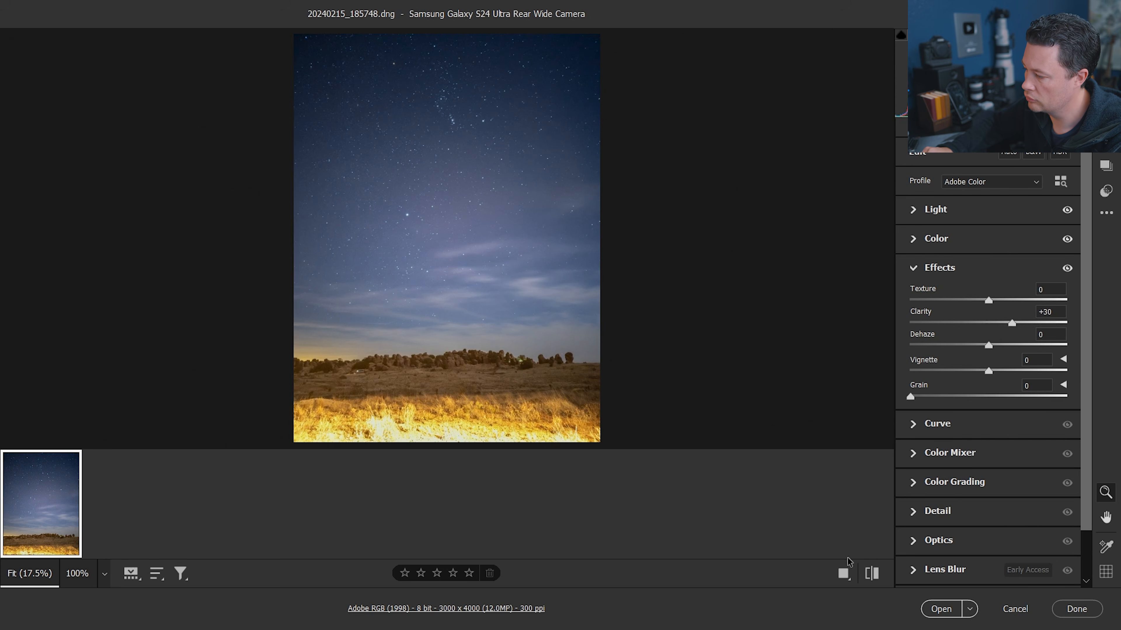
Open the edited image in Photoshop and fit it to the screen
left_click(941, 609)
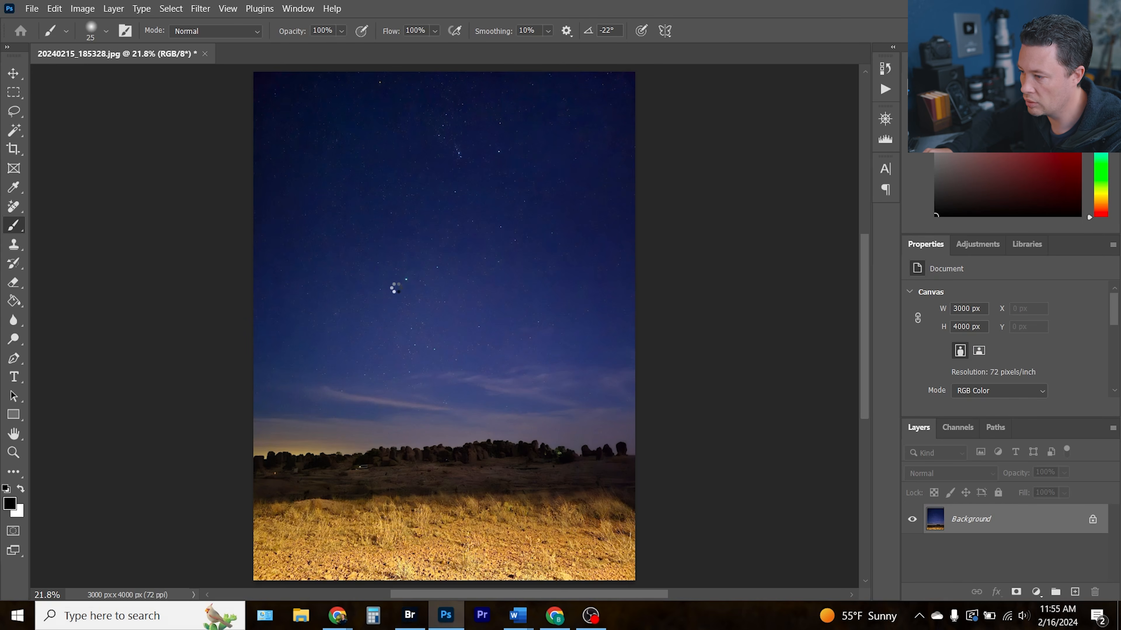
key("ctrl+0")
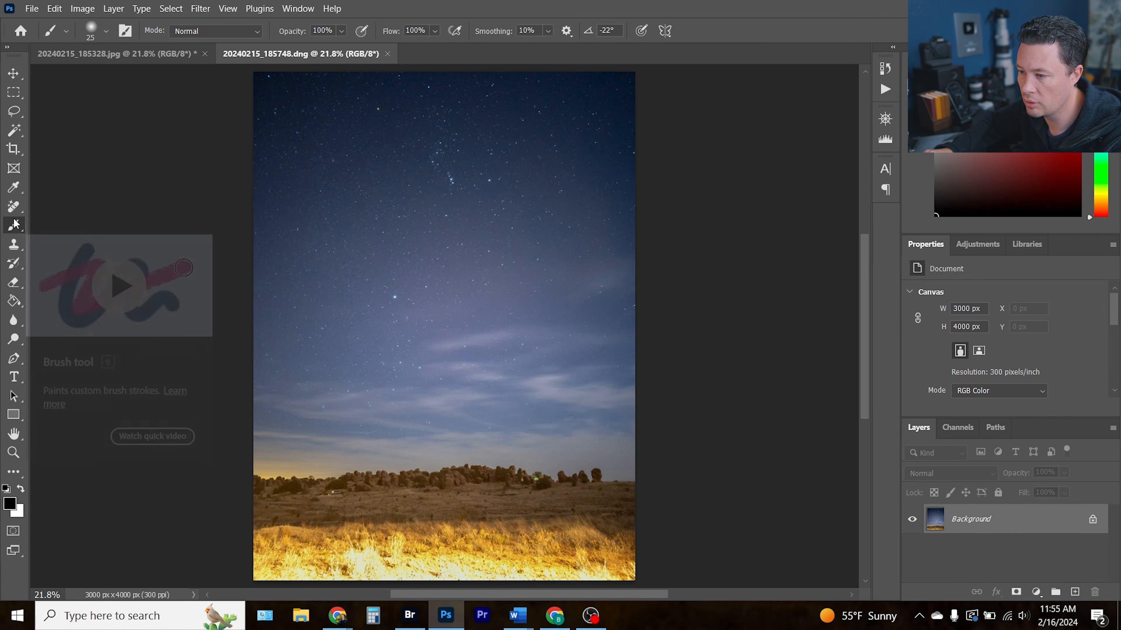
Crop the image to a 4:5 (8:10) ratio, trimming off the bright foreground grass, and commit the crop
left_click(13, 149)
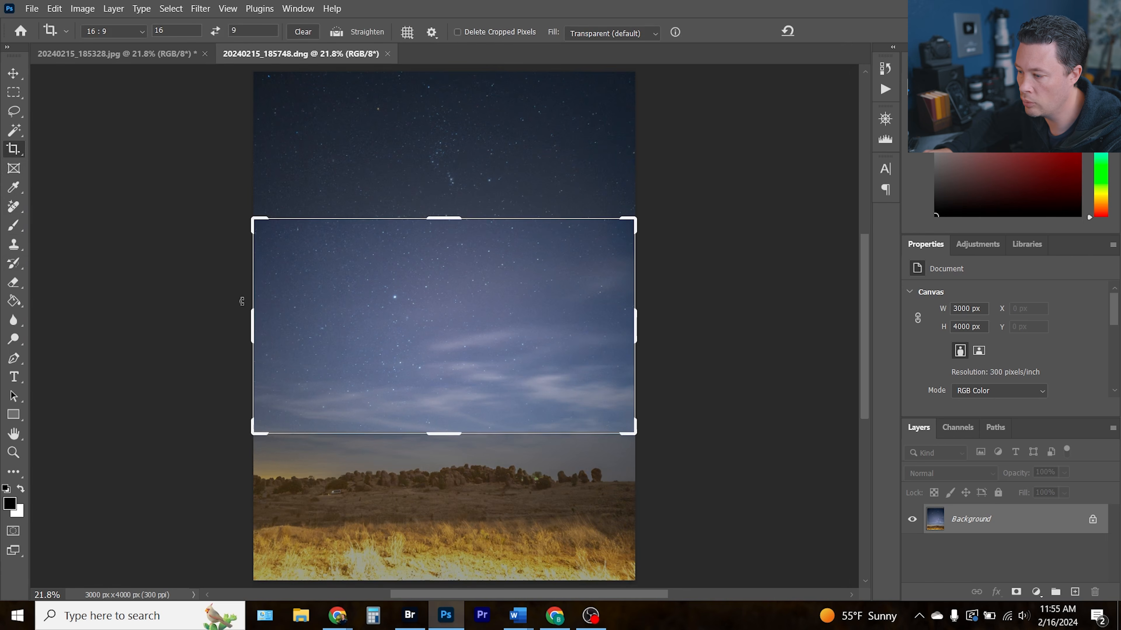
left_click(127, 31)
left_click(145, 99)
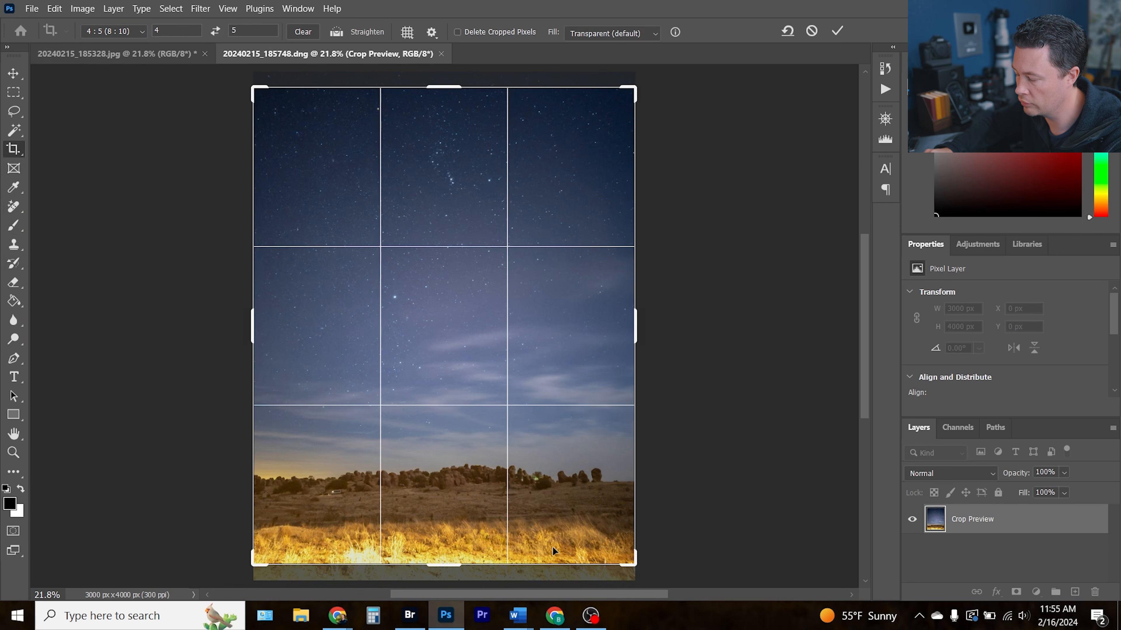
mouse_move(454, 490)
left_mouse_down()
mouse_move(452, 513)
mouse_move(457, 502)
left_mouse_up()
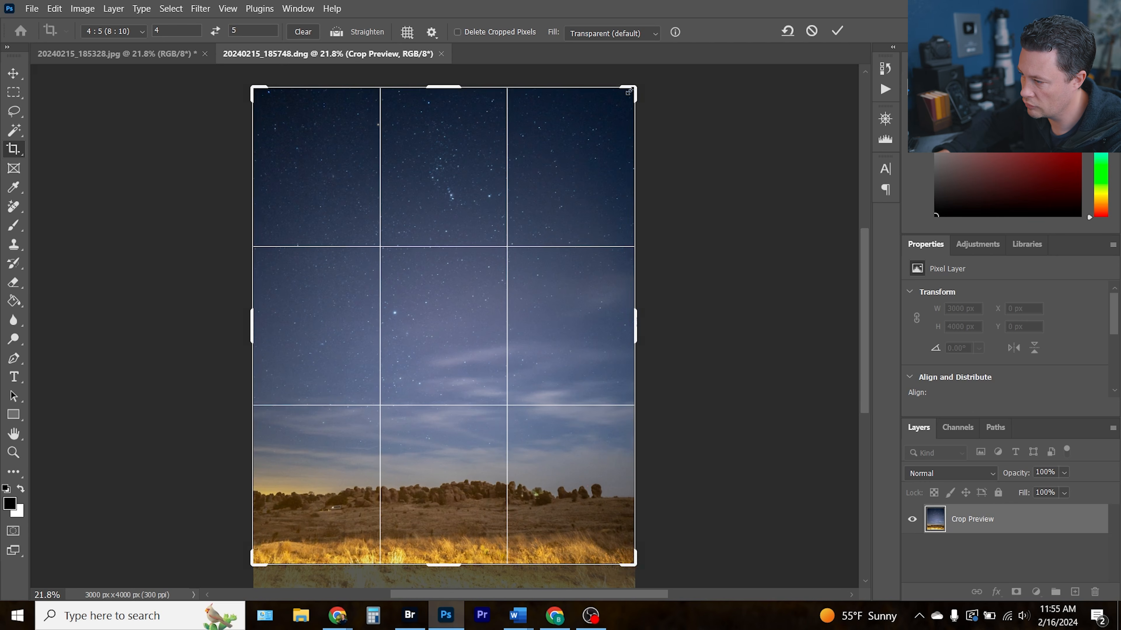
left_click_drag(635, 88, 628, 95)
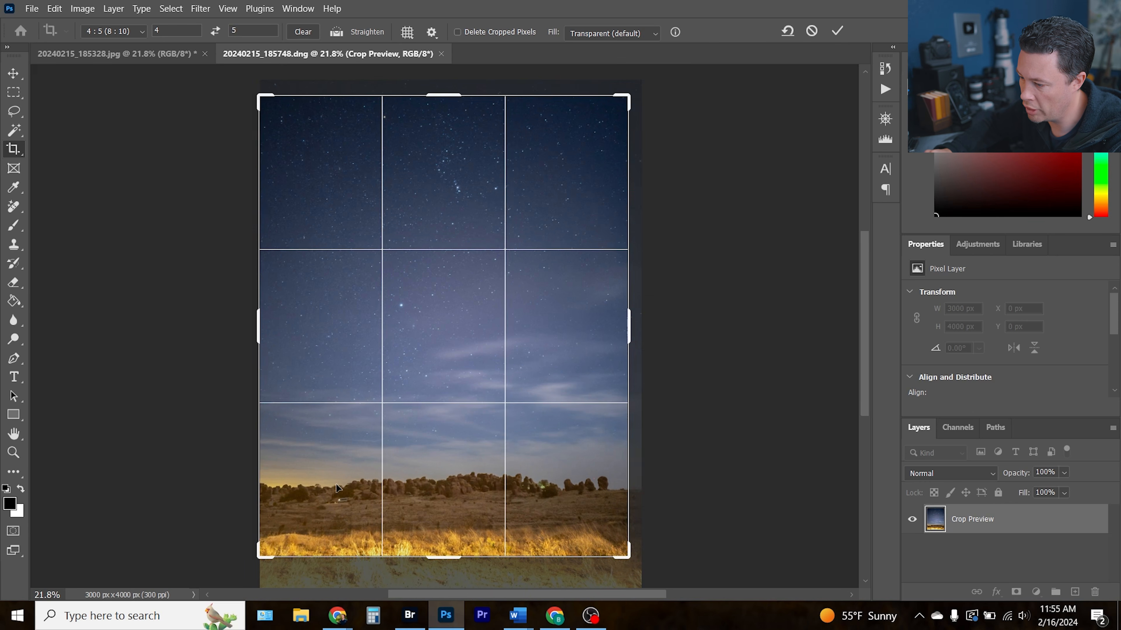
left_click_drag(256, 554, 264, 536)
left_click_drag(481, 355, 477, 383)
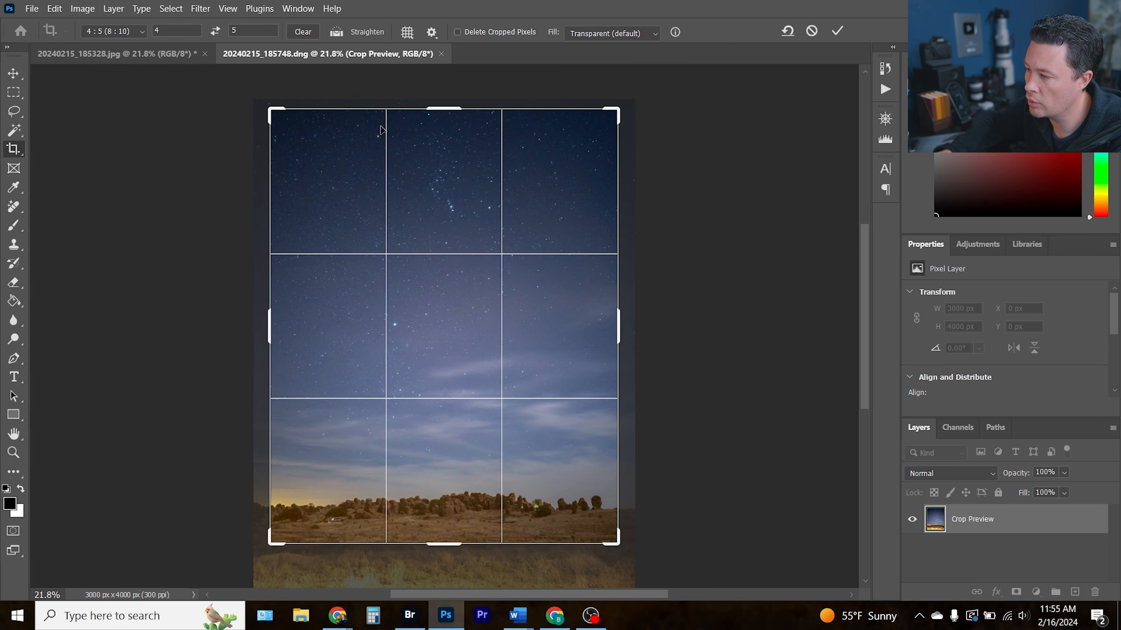
left_click(837, 31)
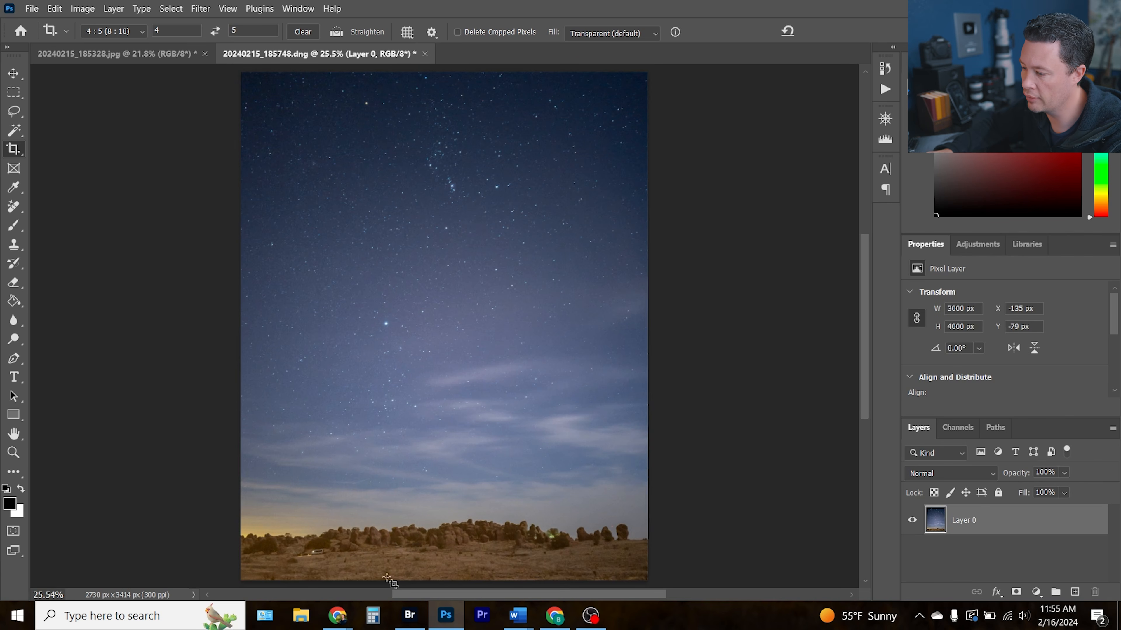
Switch to Adobe Bridge
left_click(412, 611)
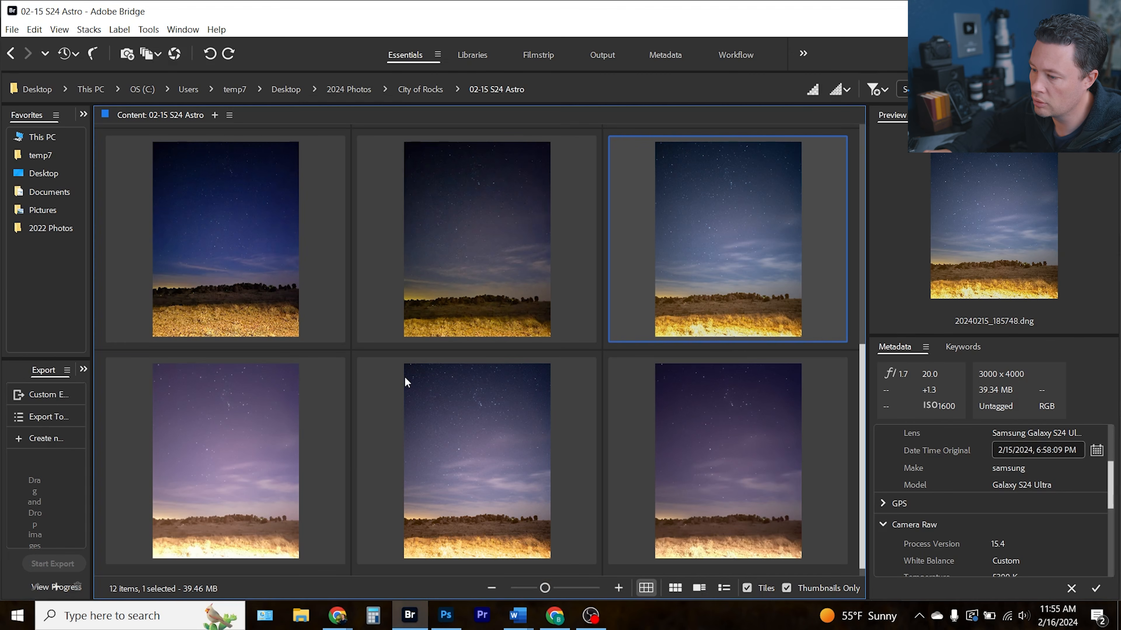
Open the edited JPEG in Photoshop and inspect the sky closely at higher zoom before fitting it back to the screen
left_click(229, 441)
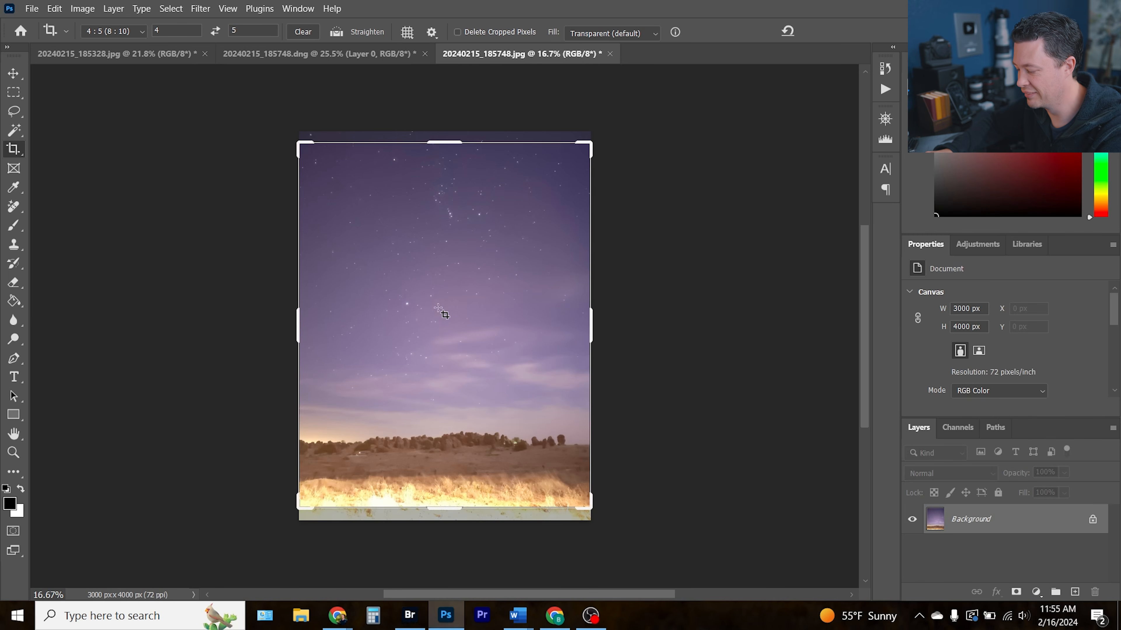
key("b")
key("ctrl+0")
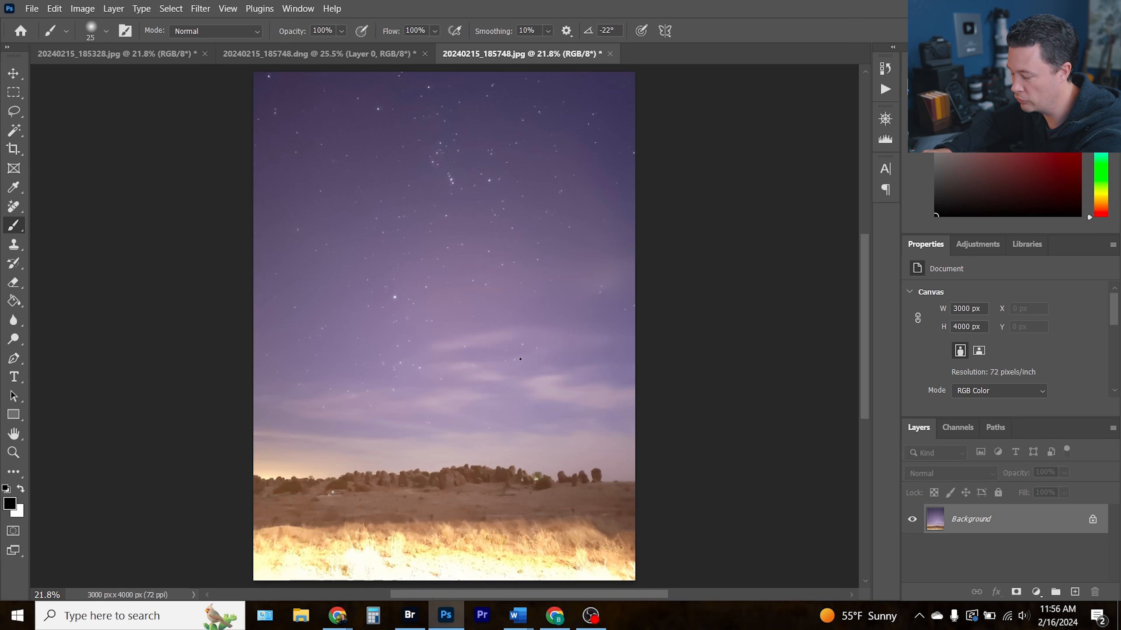
scroll(479, 250, "up", 2)
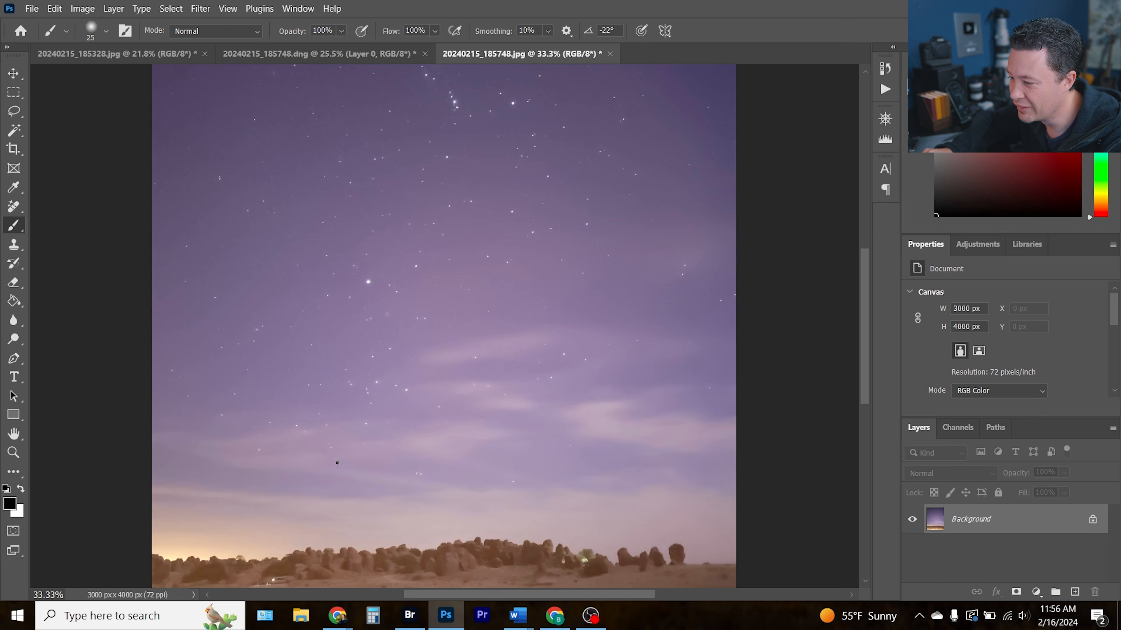
left_click_drag(342, 511, 355, 380)
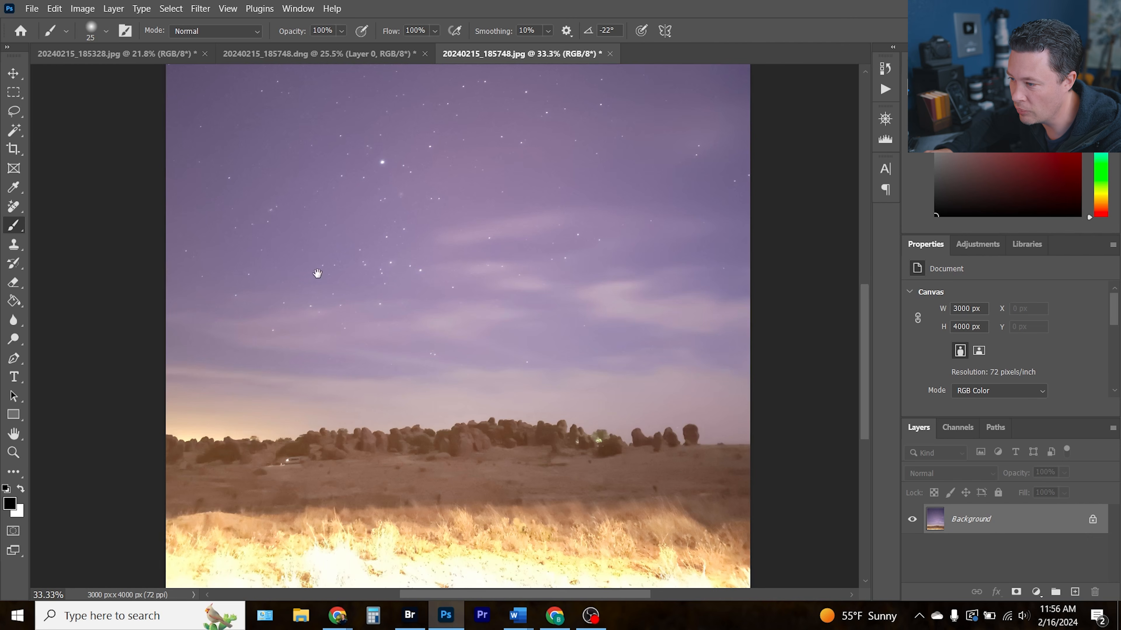
left_click_drag(317, 274, 349, 366)
key("ctrl+plus")
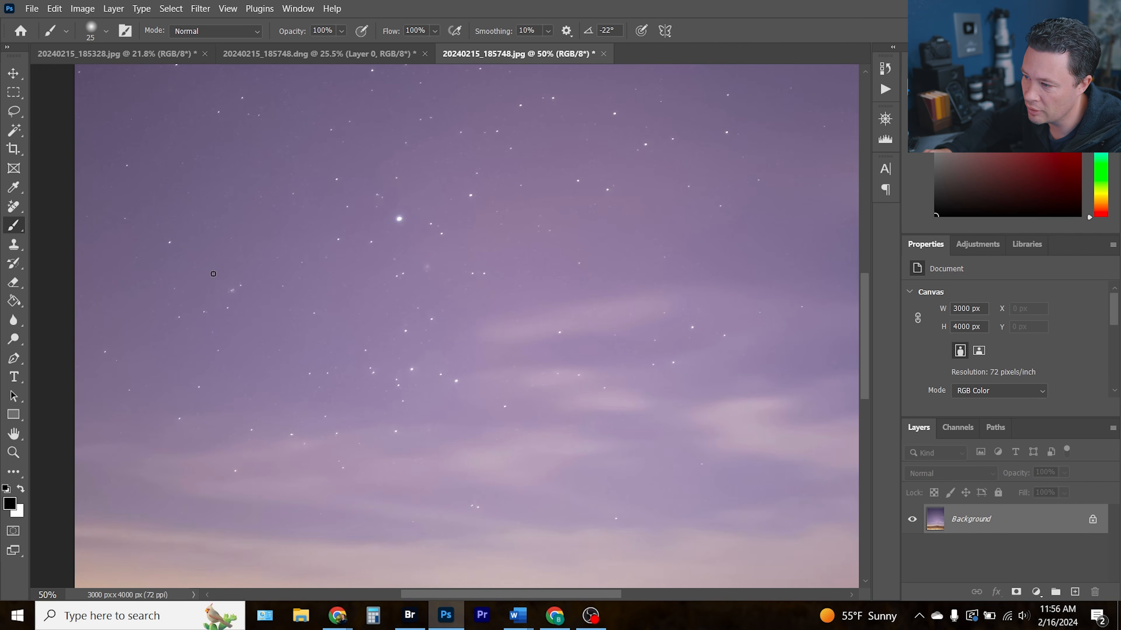
key("ctrl+0")
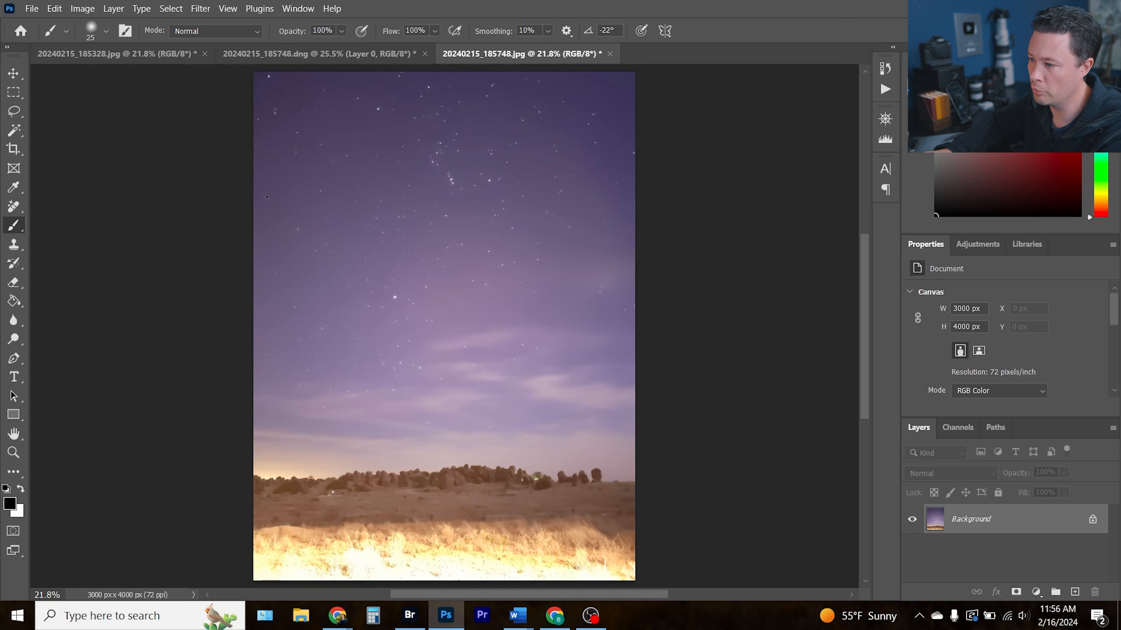
Open the Camera Raw Filter on the JPEG and set Clarity to +15 and Contrast to +42
left_click(983, 244)
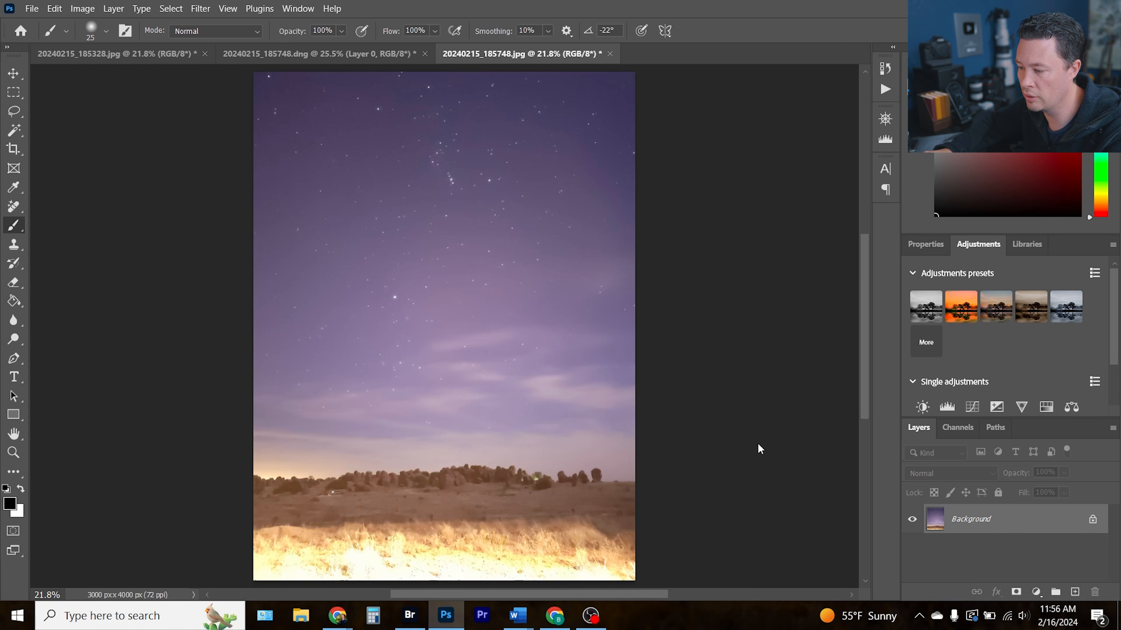
key("ctrl+shift+a")
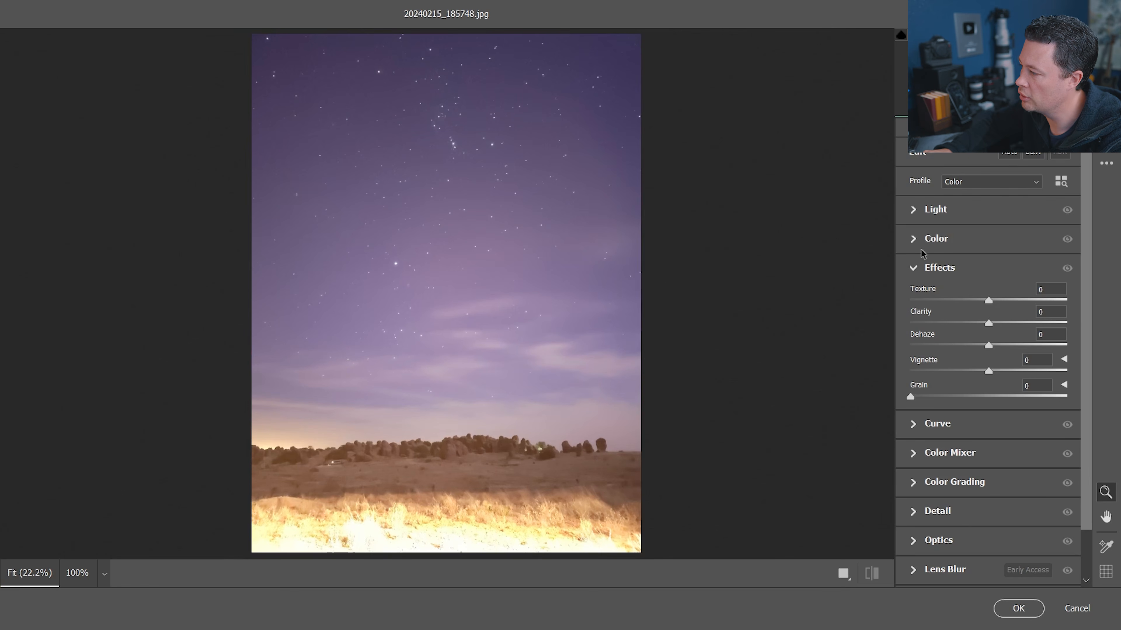
mouse_move(990, 323)
left_mouse_down()
mouse_move(1039, 323)
mouse_move(1003, 322)
left_mouse_up()
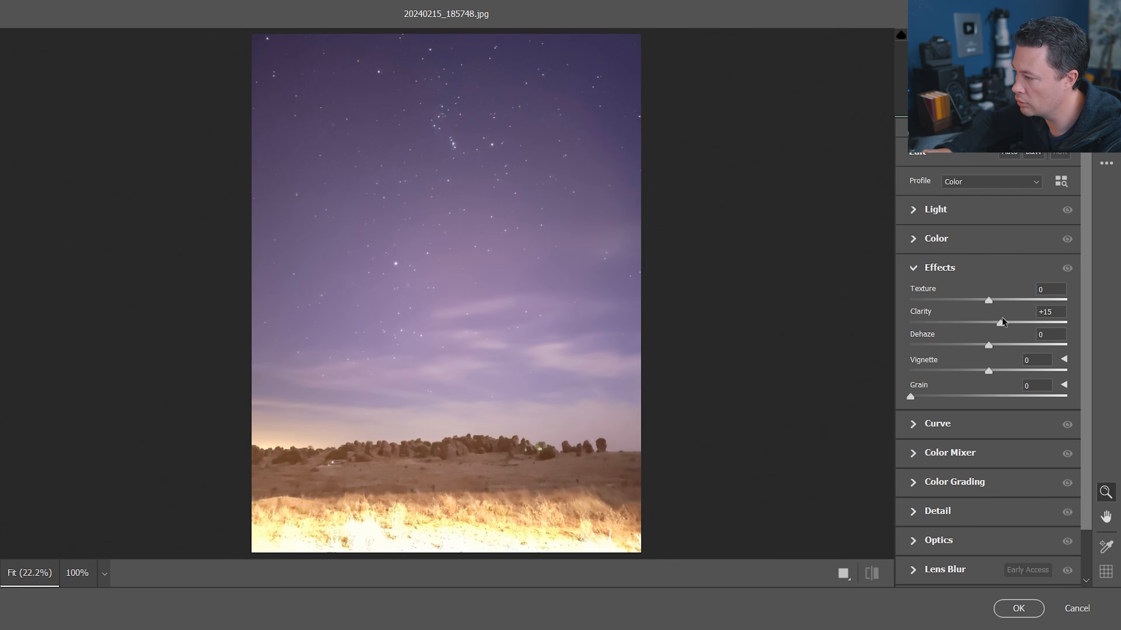
left_click(918, 211)
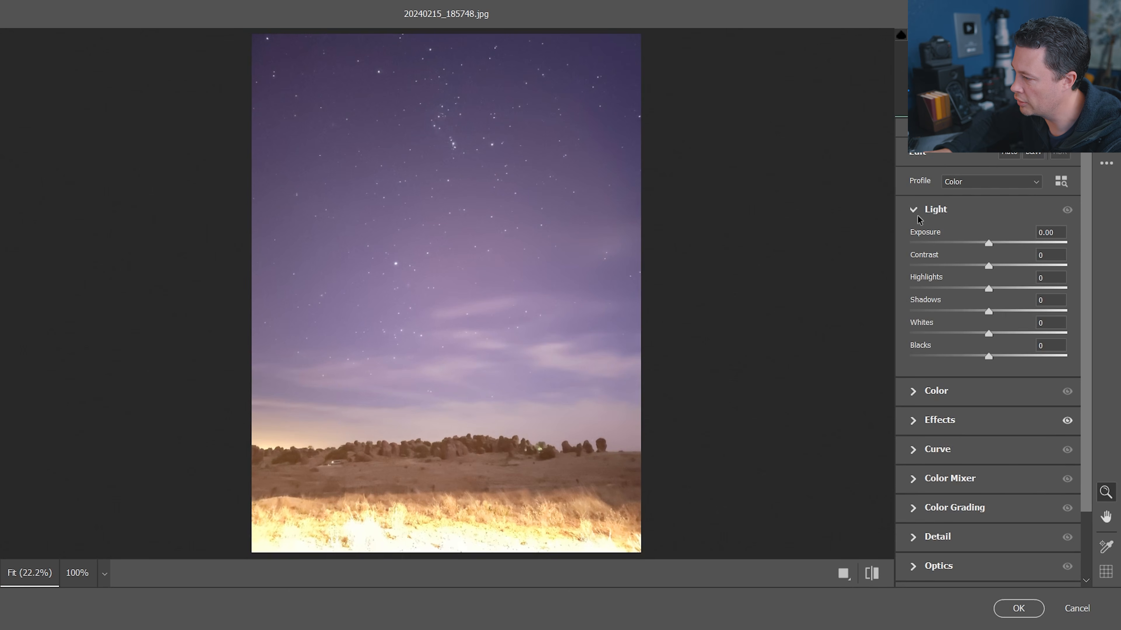
left_click_drag(988, 266, 1021, 268)
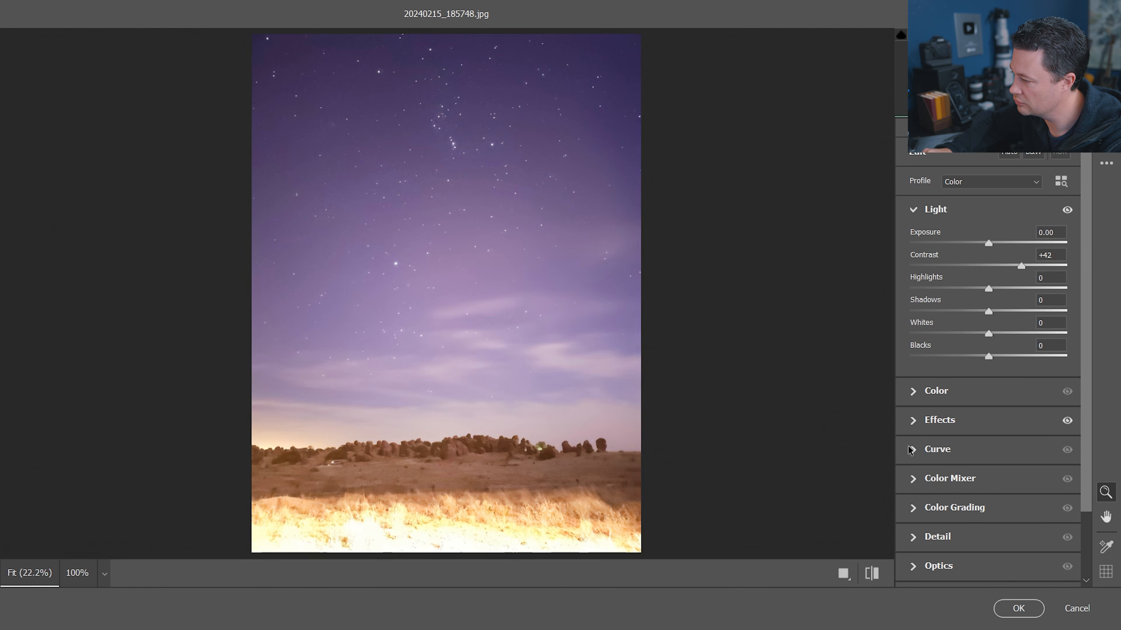
Adjust the filter's Effects, settling on Dehaze +13 and Clarity +16
left_click(913, 420)
left_click_drag(988, 323, 1050, 341)
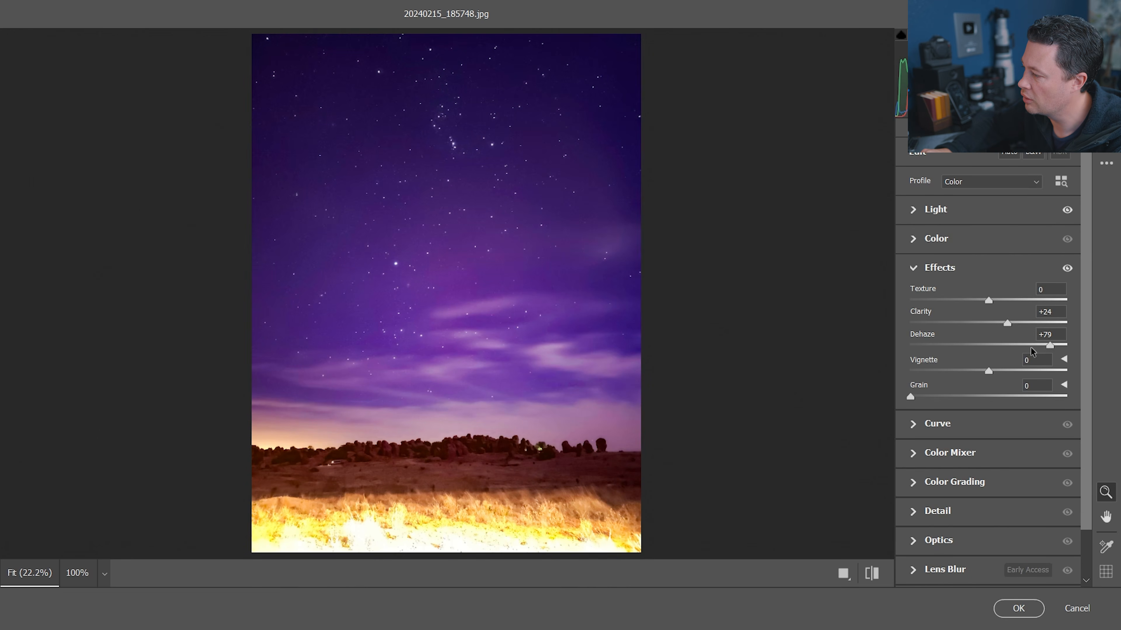
left_click_drag(1051, 343, 1060, 344)
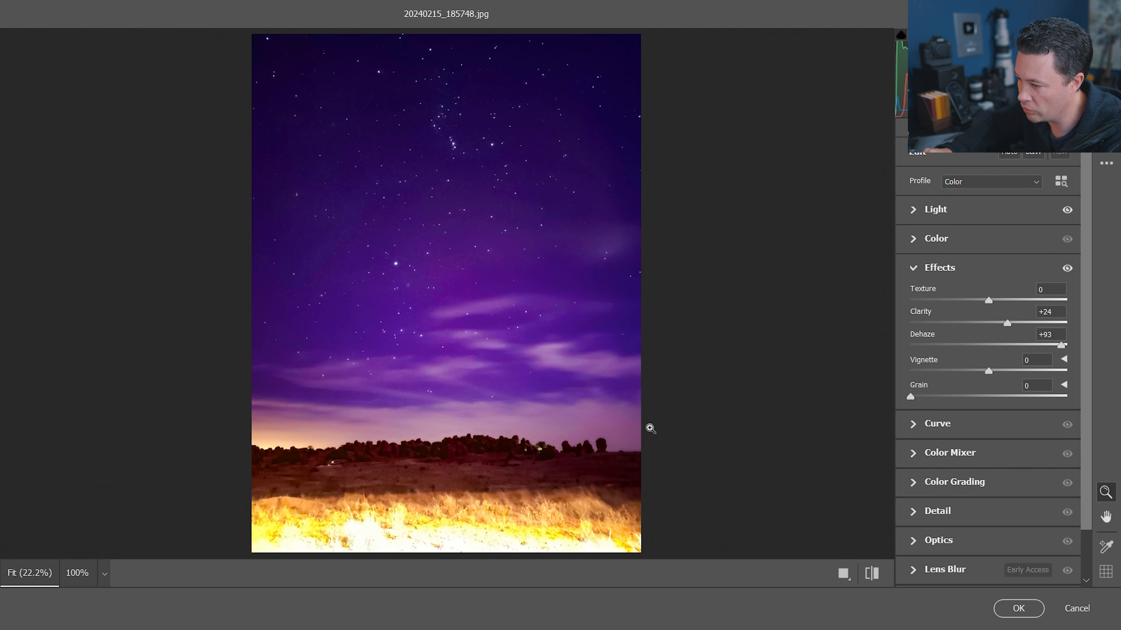
left_click_drag(1054, 348, 1000, 321)
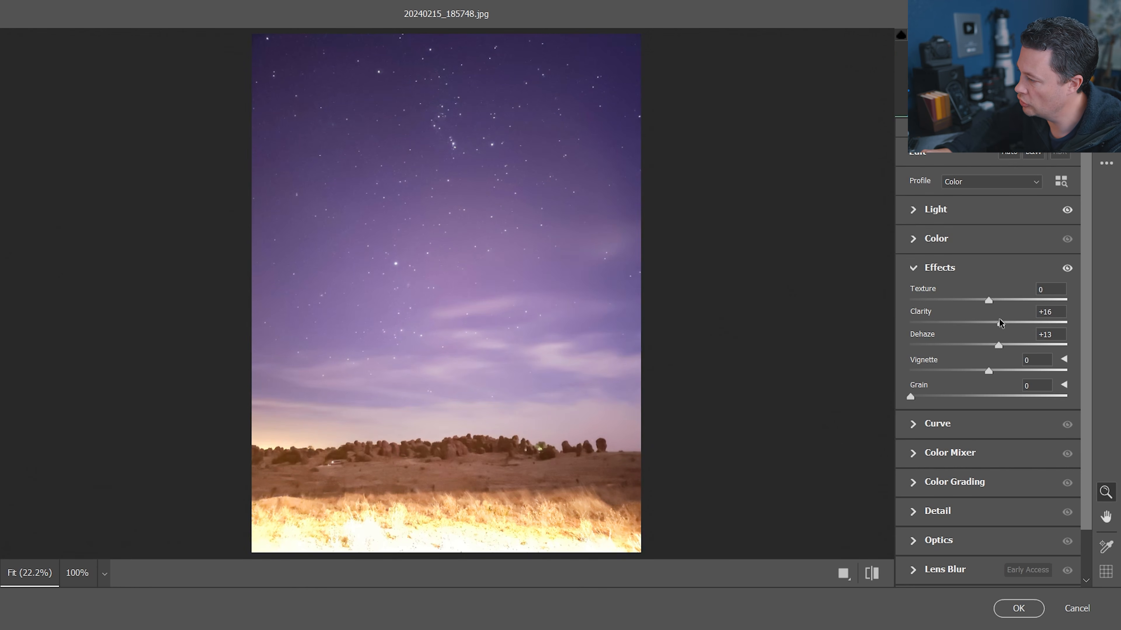
Cool the filter's white balance to Temperature -16 and Tint -29
left_click(918, 211)
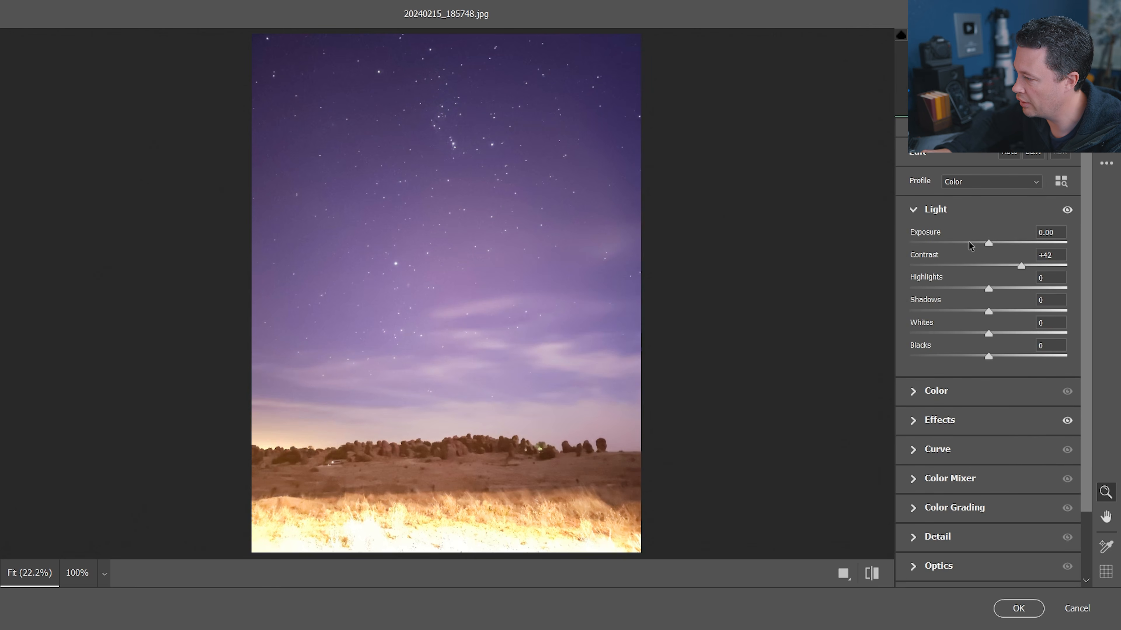
left_click(913, 397)
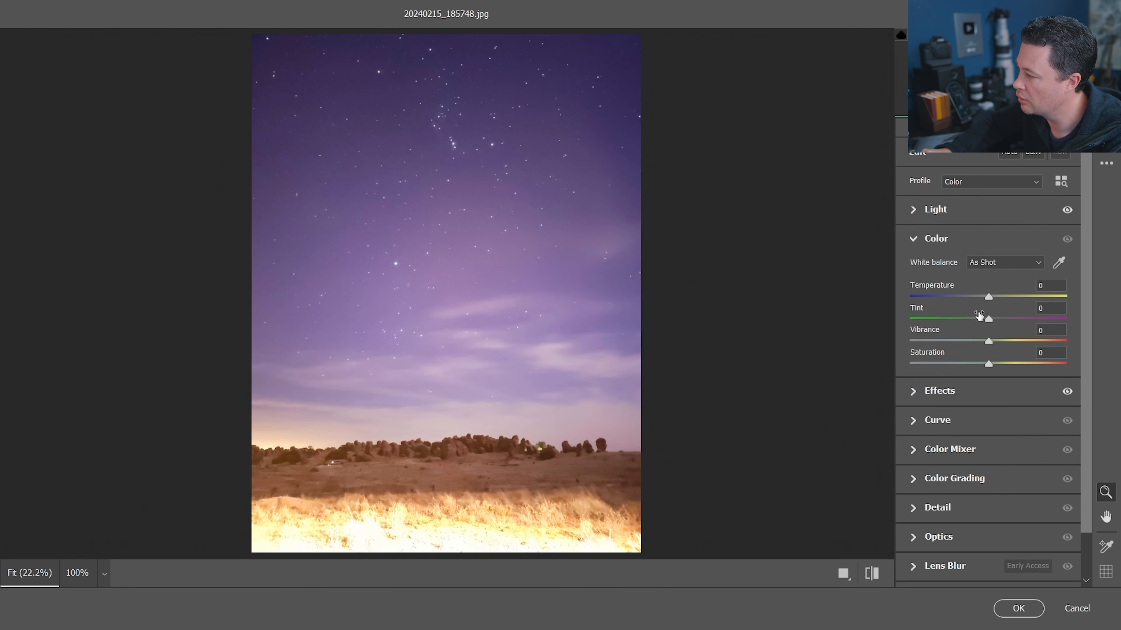
left_click_drag(988, 319, 973, 319)
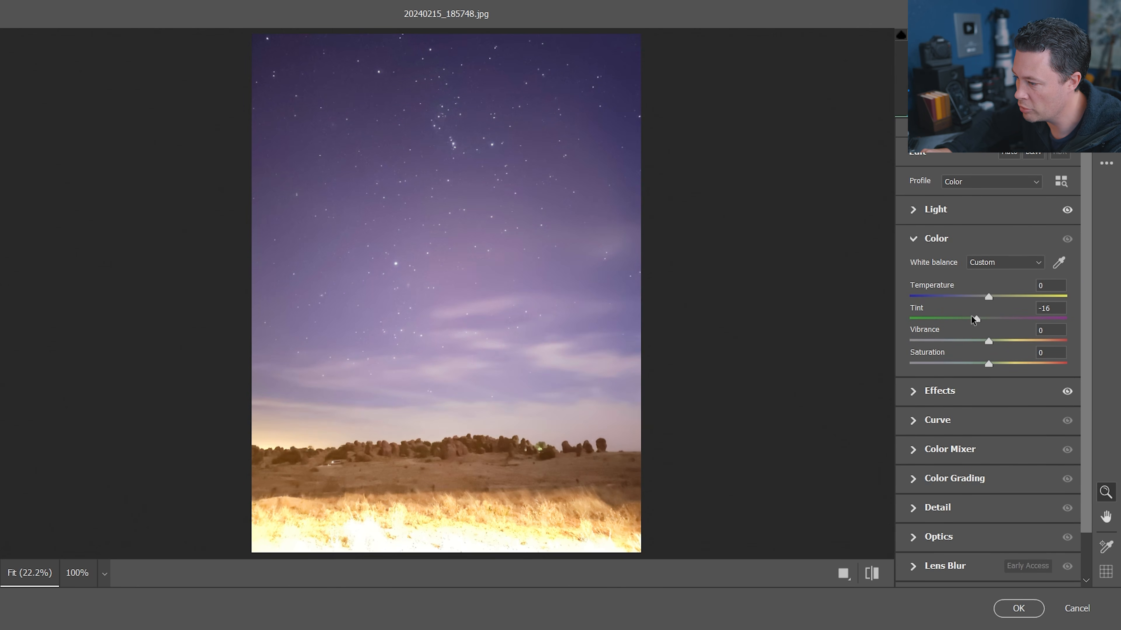
left_click_drag(987, 296, 974, 295)
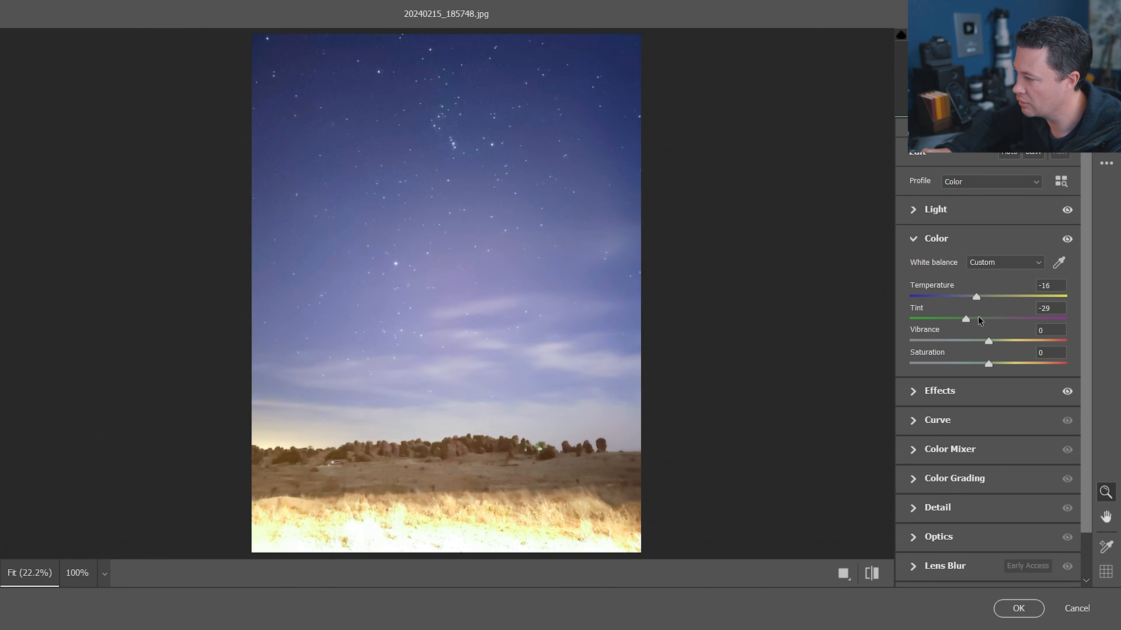
Compare before and after views and commit the Camera Raw Filter
key("backslash")
key("backslash")
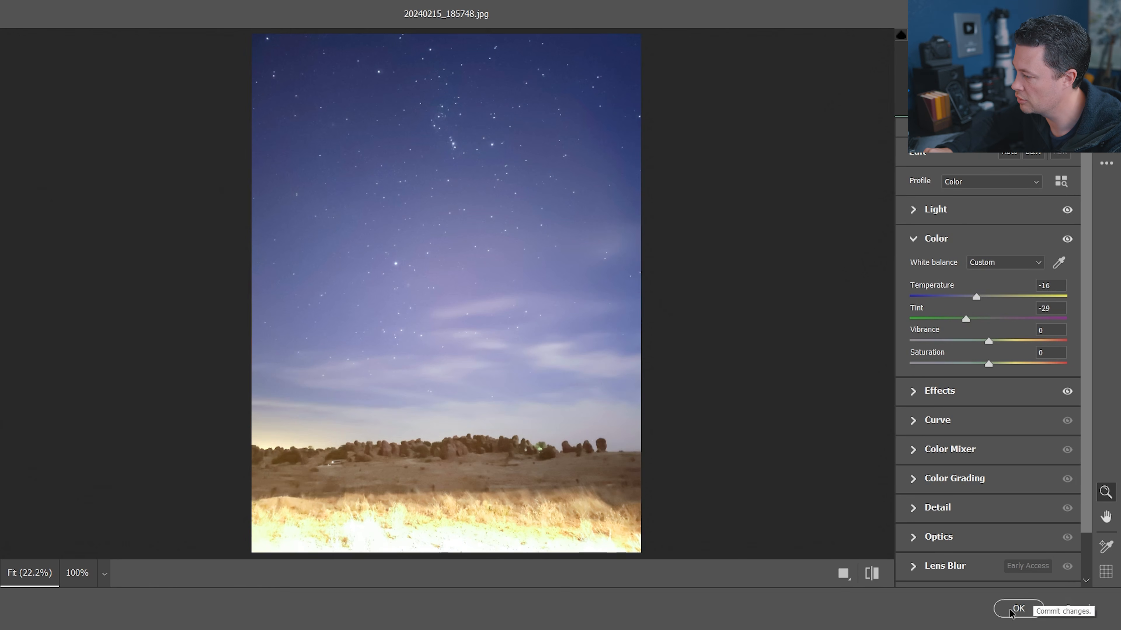
left_click(1018, 608)
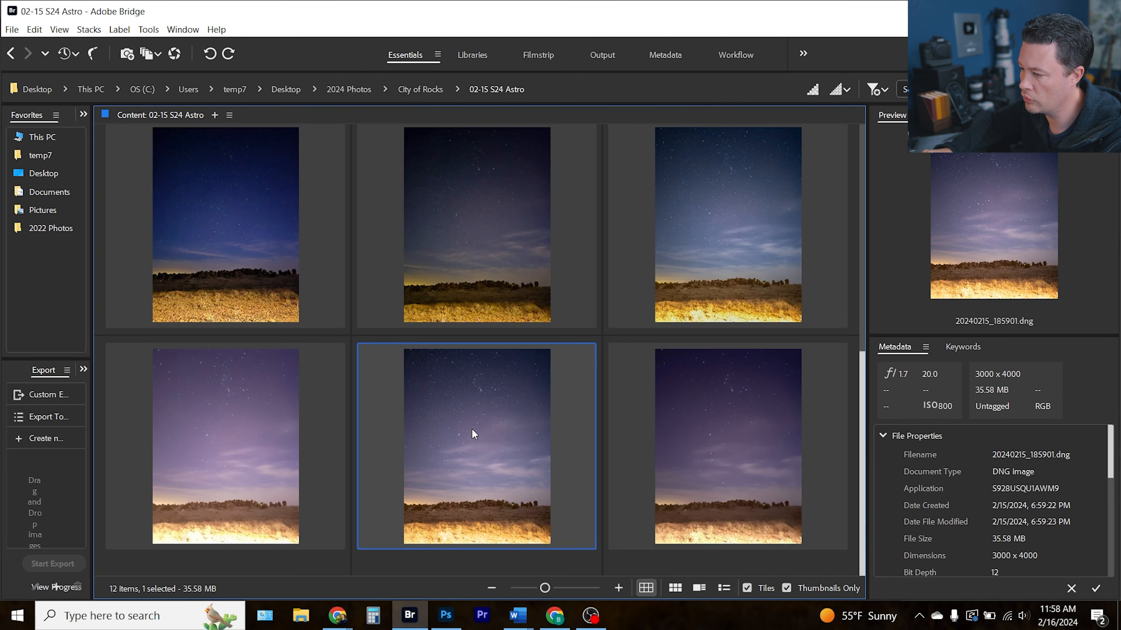
Open the 20240215_185901.dng in Camera Raw and paint a brush mask over the bright foreground grass
double_click(469, 427)
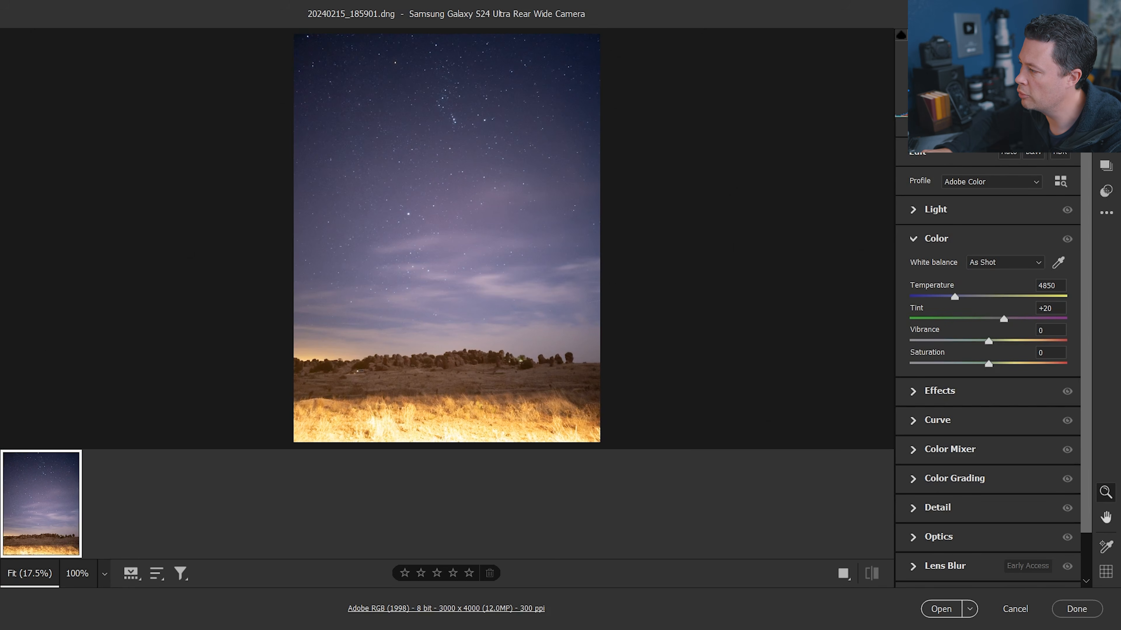
key("m")
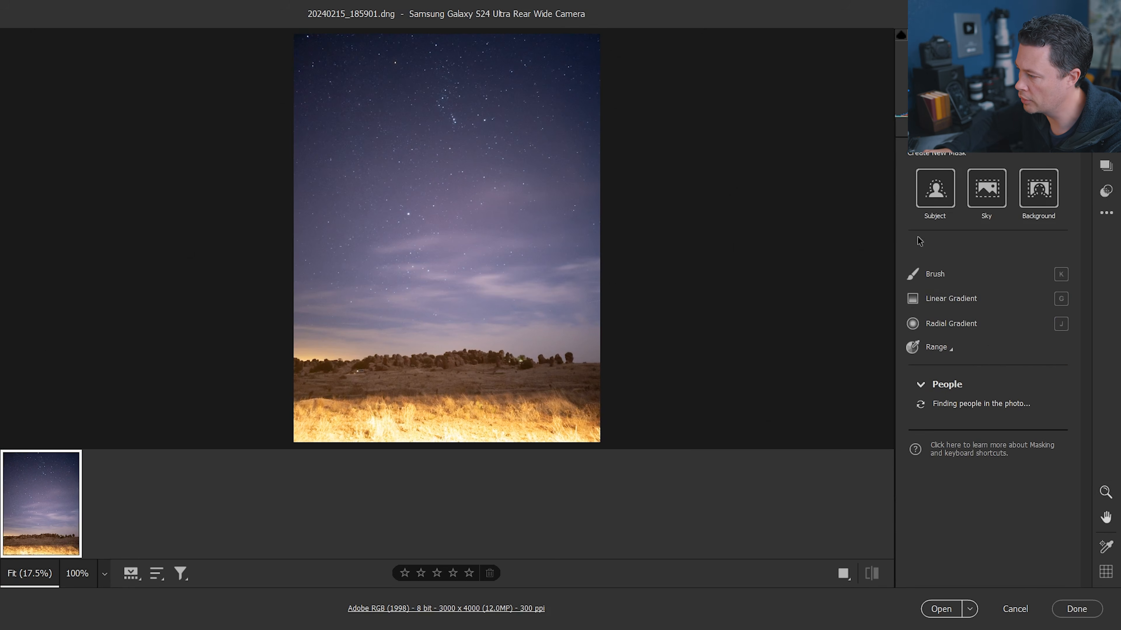
left_click(930, 275)
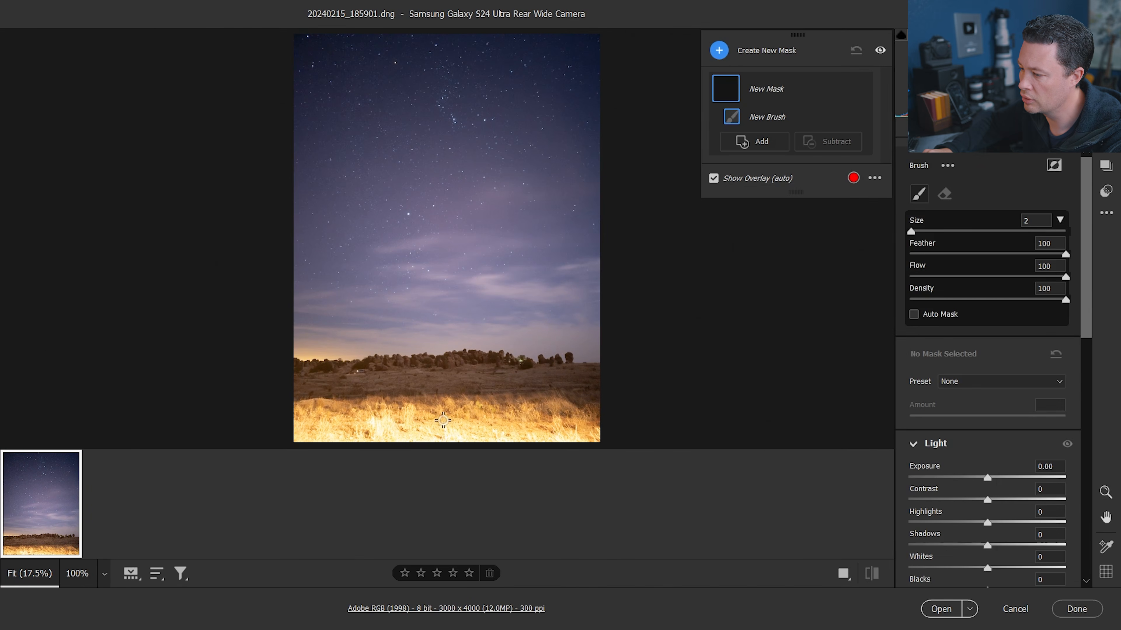
scroll(462, 418, "up", 6)
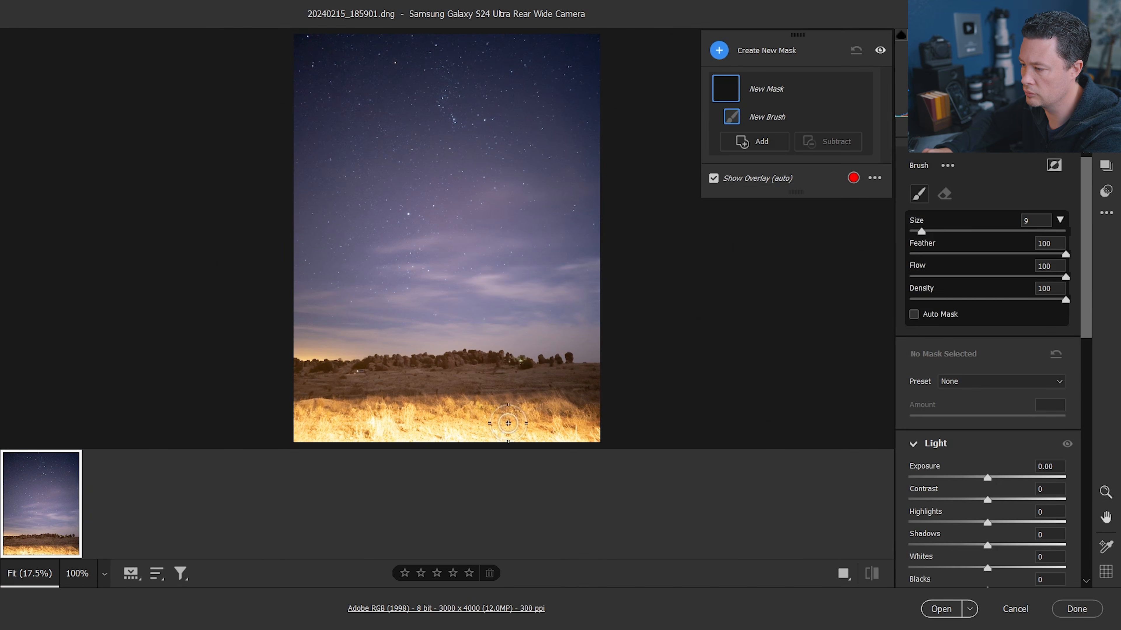
mouse_move(573, 431)
left_mouse_down()
mouse_move(362, 441)
mouse_move(285, 429)
mouse_move(442, 447)
mouse_move(566, 444)
mouse_move(386, 446)
left_mouse_up()
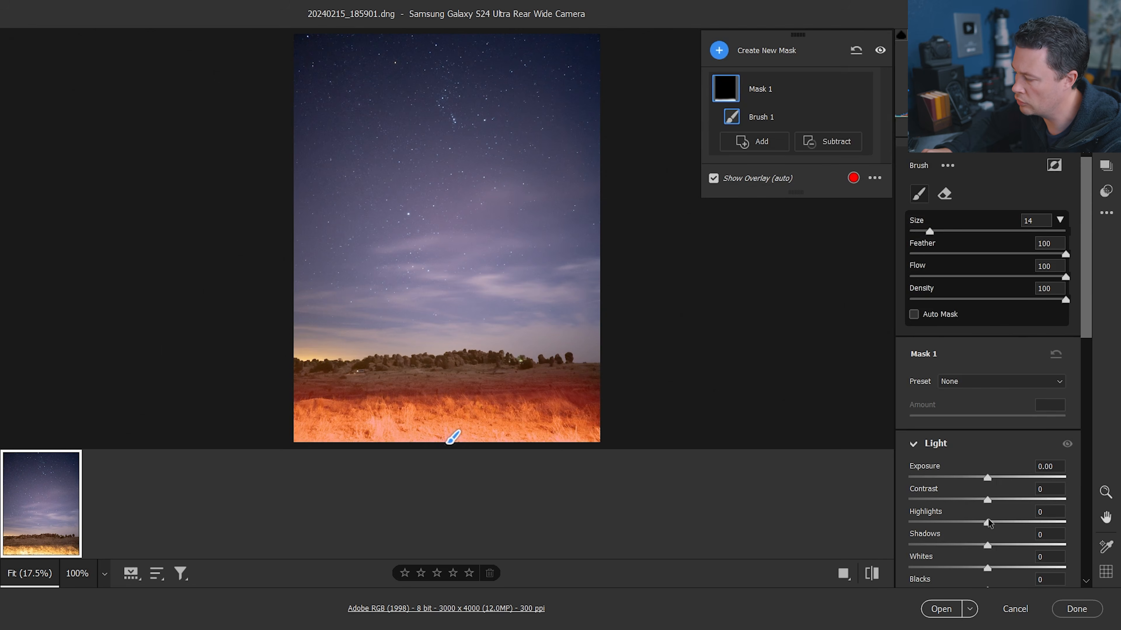
Set the grass mask's Highlights to -100 and reduce the brush size to 9
left_click_drag(987, 523, 908, 524)
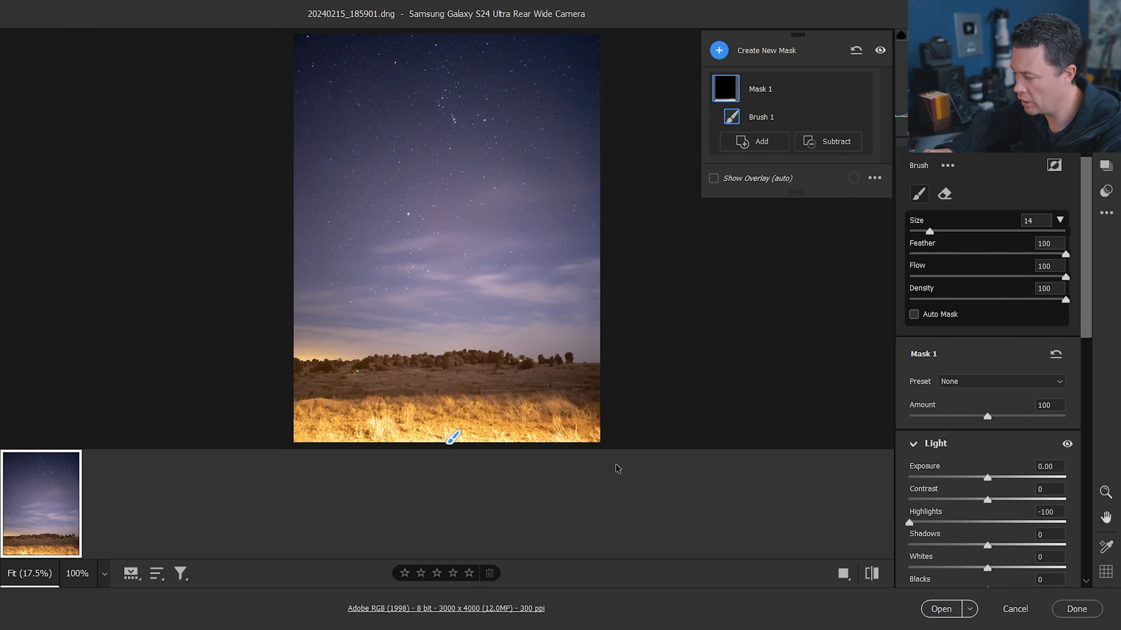
scroll(428, 435, "up", 2)
left_click_drag(410, 299, 443, 106)
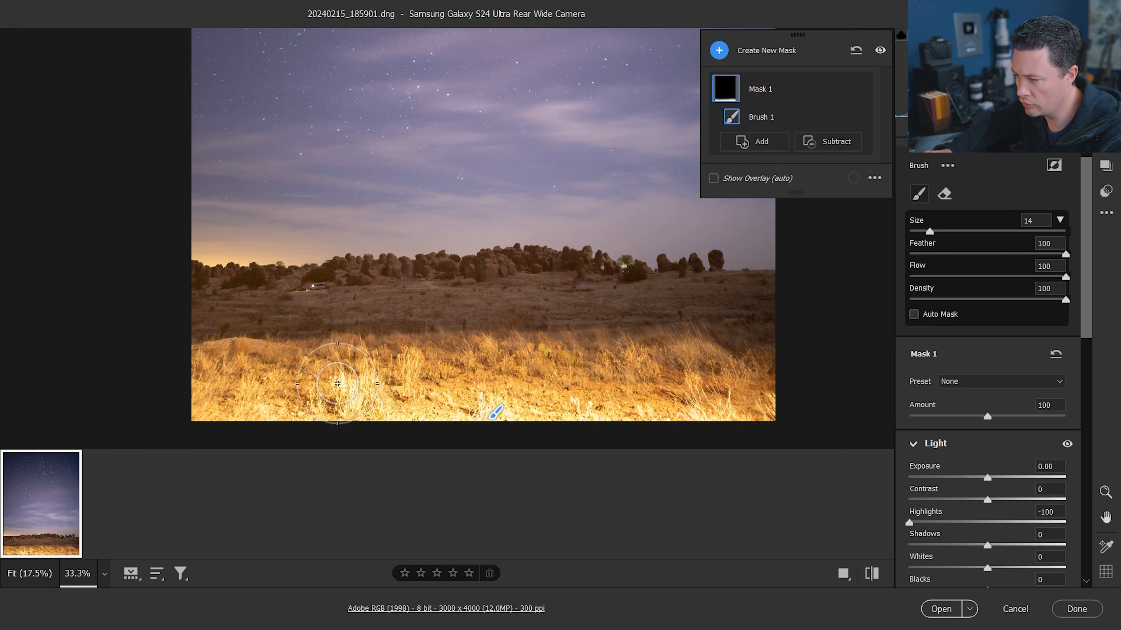
key("bracketleft")
key("bracketleft")
key("bracketleft")
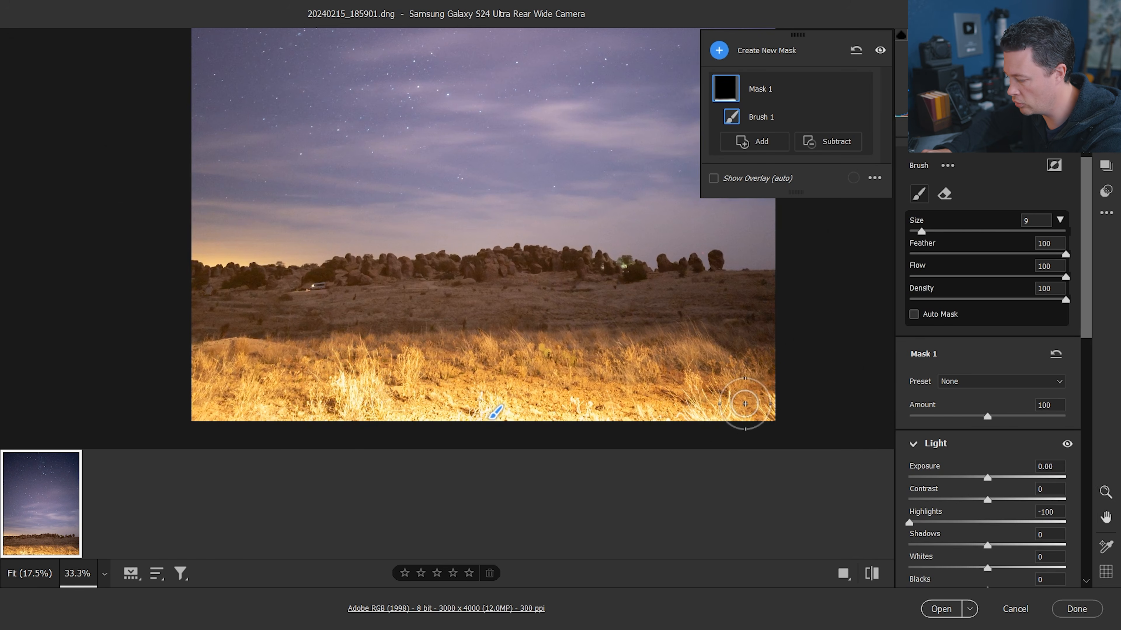
key("ctrl+0")
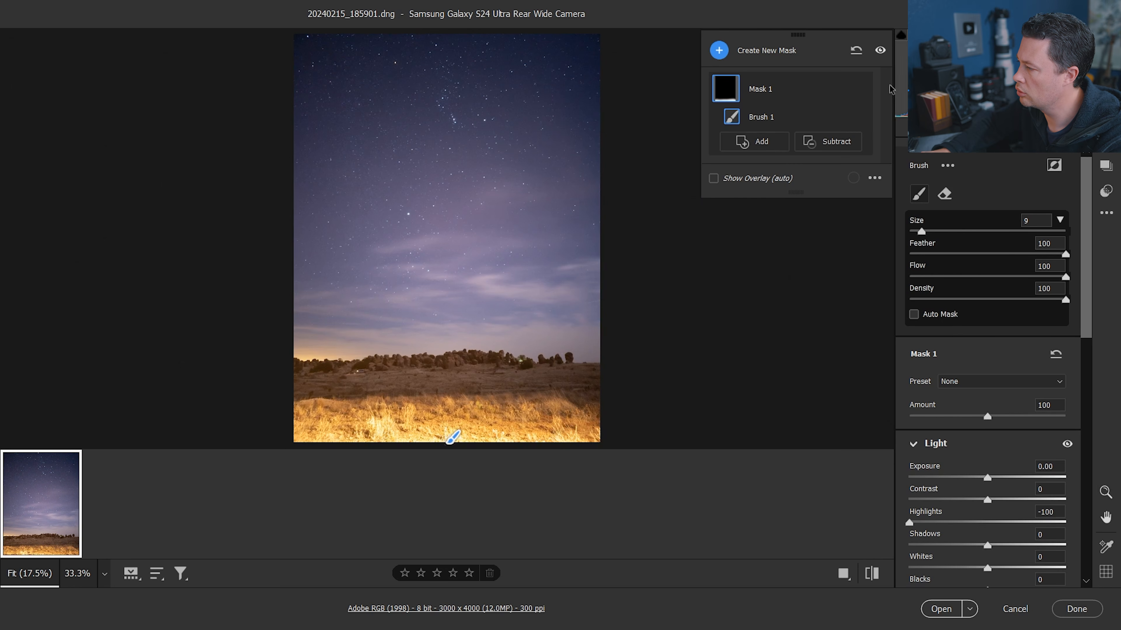
Return to the global edit and set Clarity to +8 and Vignette to +3
key("e")
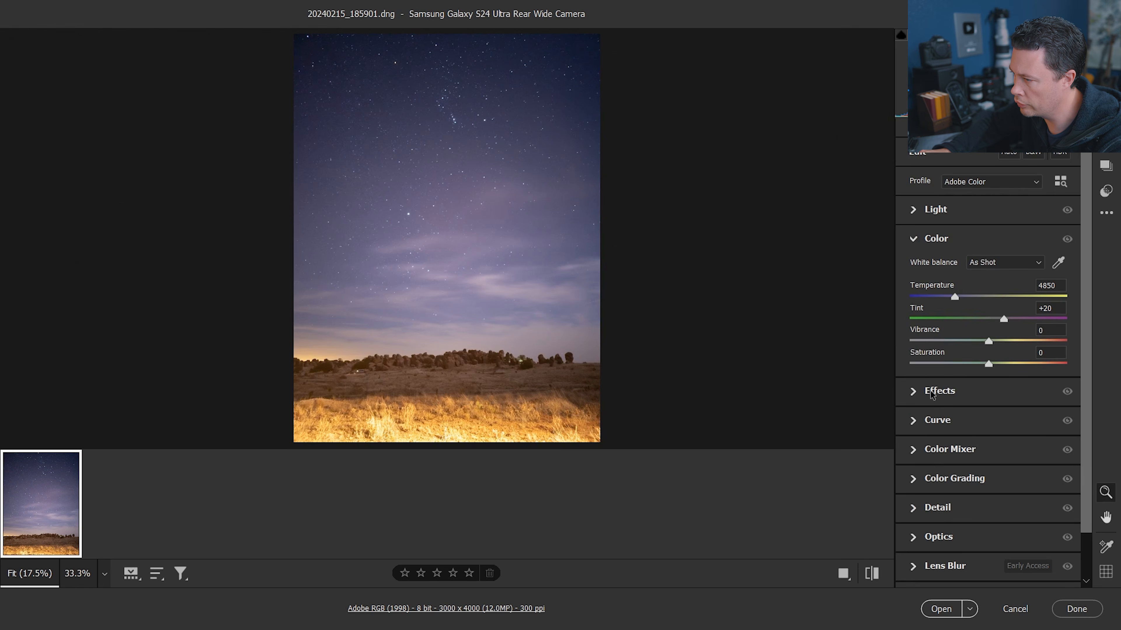
left_click(912, 393)
left_click_drag(988, 371, 994, 371)
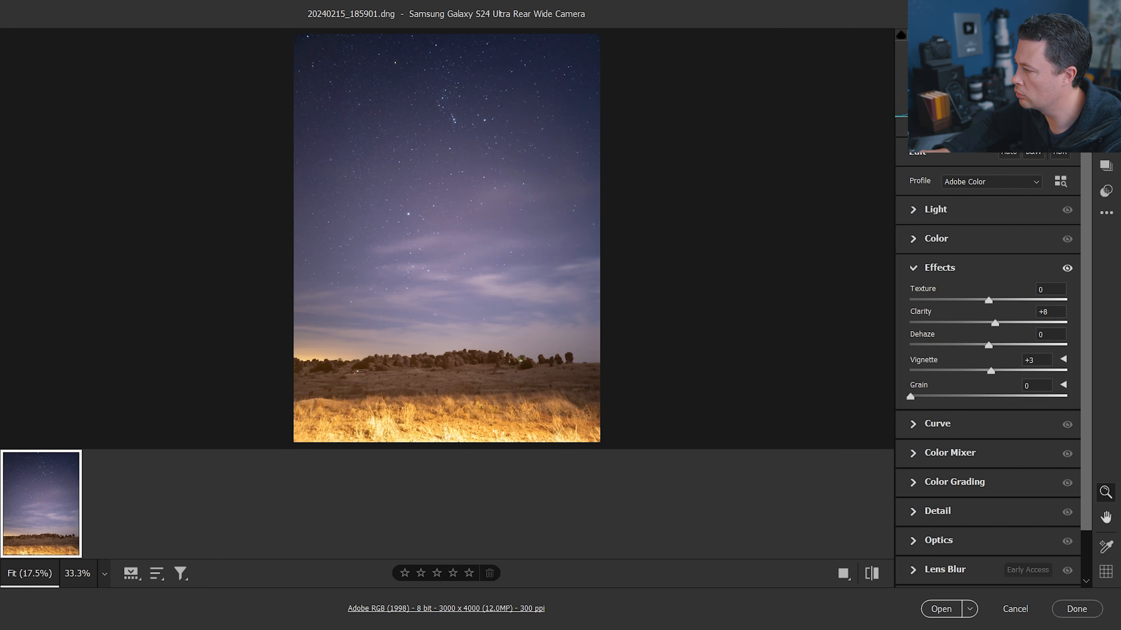
Add a linear gradient mask fading down from the top of the sky and set its Exposure to +0.30
left_click(1106, 115)
left_click(718, 47)
left_click(774, 155)
left_click_drag(445, 93, 445, 188)
left_click_drag(445, 93, 447, 29)
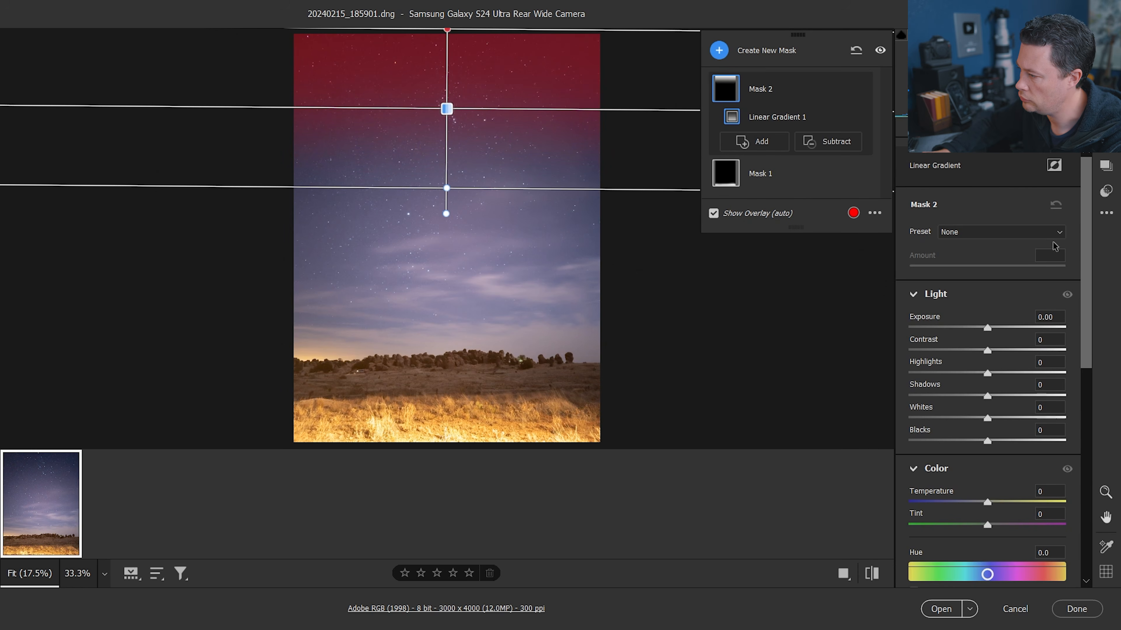
left_click_drag(987, 328, 993, 329)
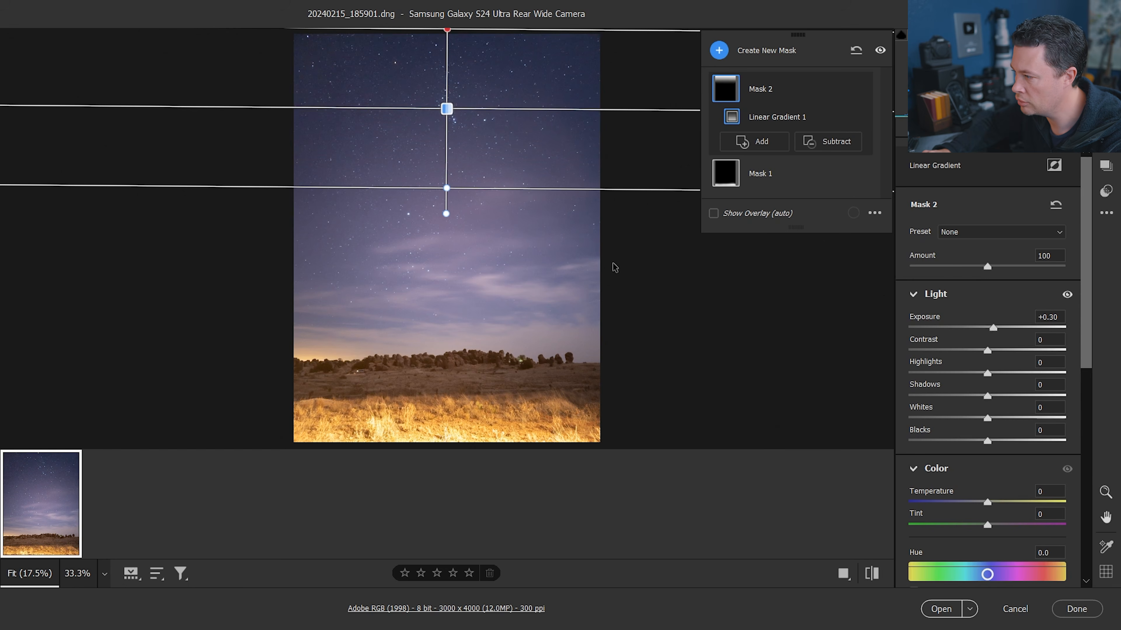
Return to the global edit and set Texture to +13 and Clarity to +54
left_click(1106, 41)
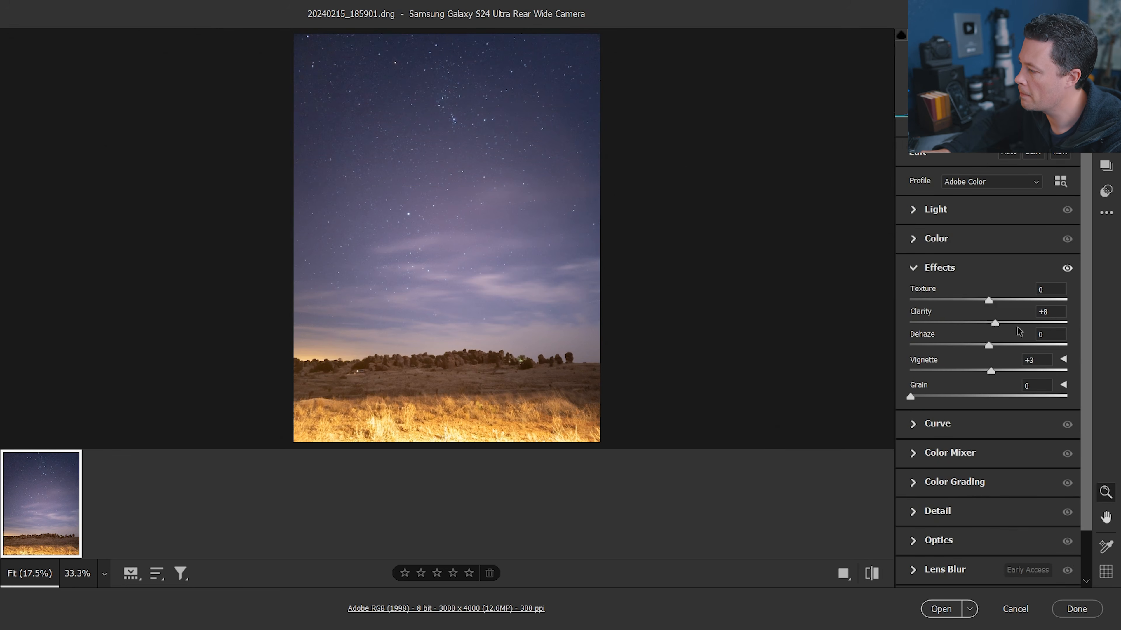
mouse_move(996, 324)
left_mouse_down()
mouse_move(1041, 325)
mouse_move(999, 301)
left_mouse_up()
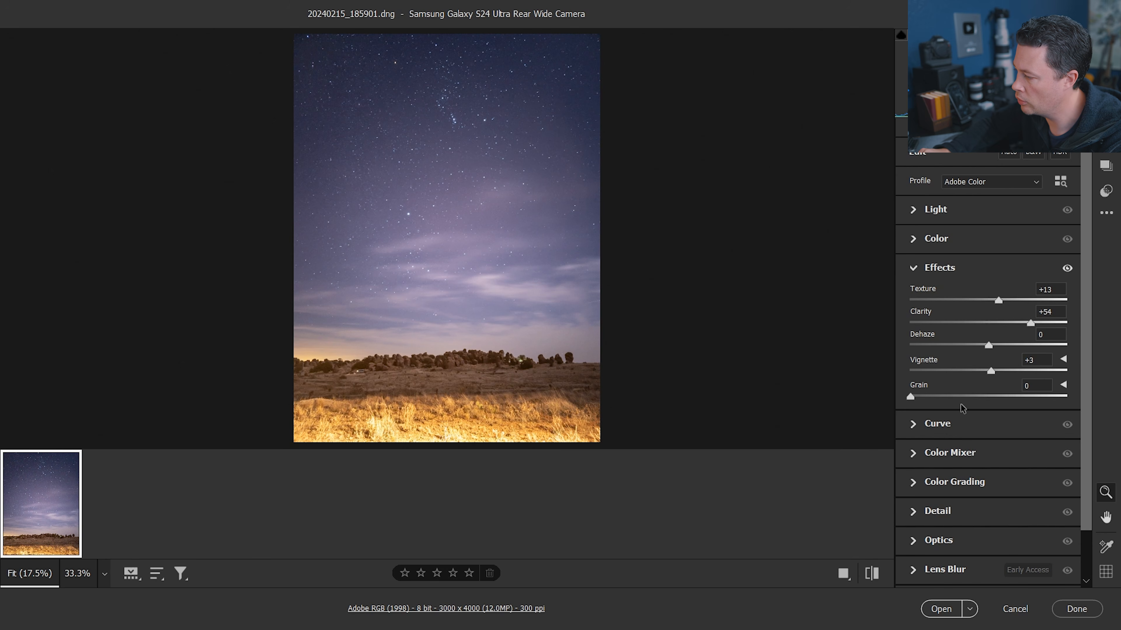
Set the Manual Noise Reduction Luminance to 50 and inspect the sky and foreground zoomed in to 66.7%
left_click(918, 514)
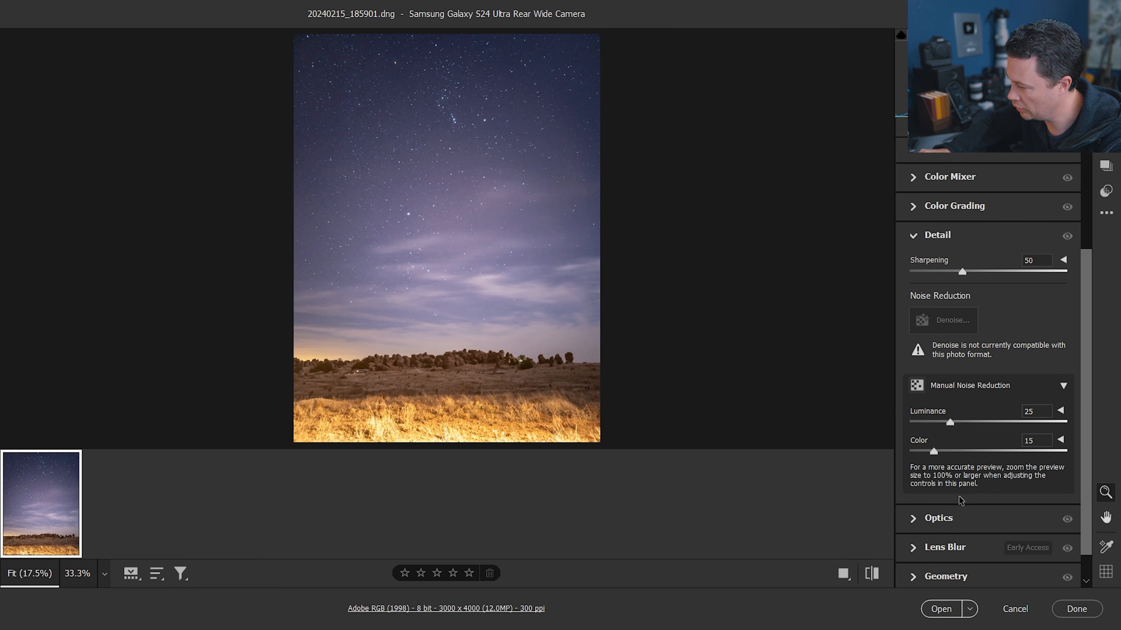
scroll(971, 462, "down", 1)
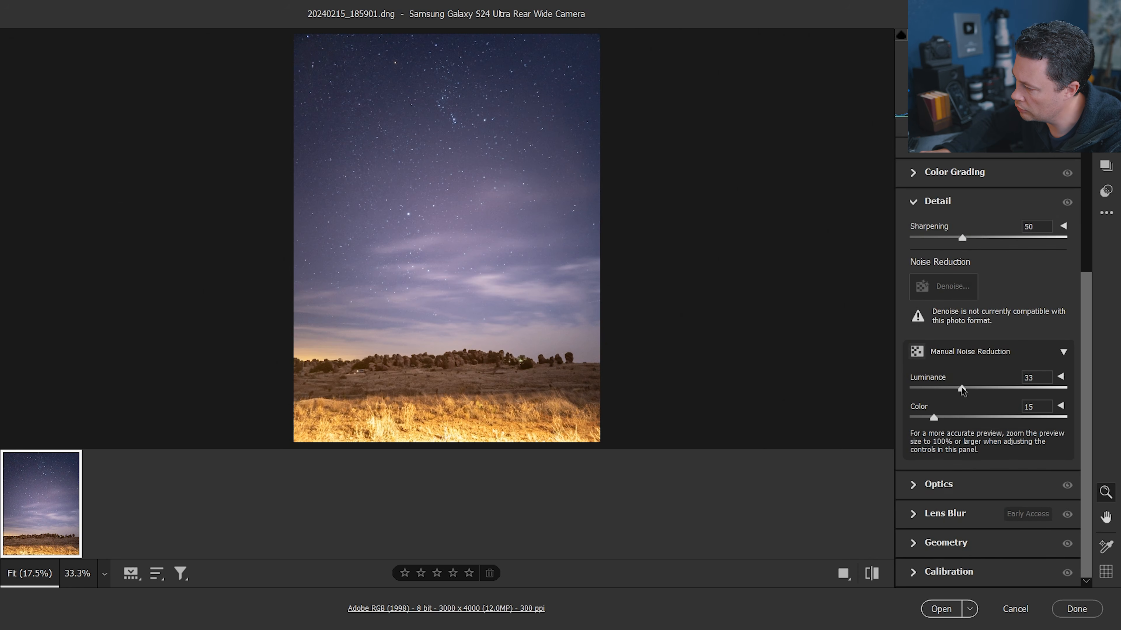
left_click_drag(965, 390, 989, 388)
left_click(520, 237)
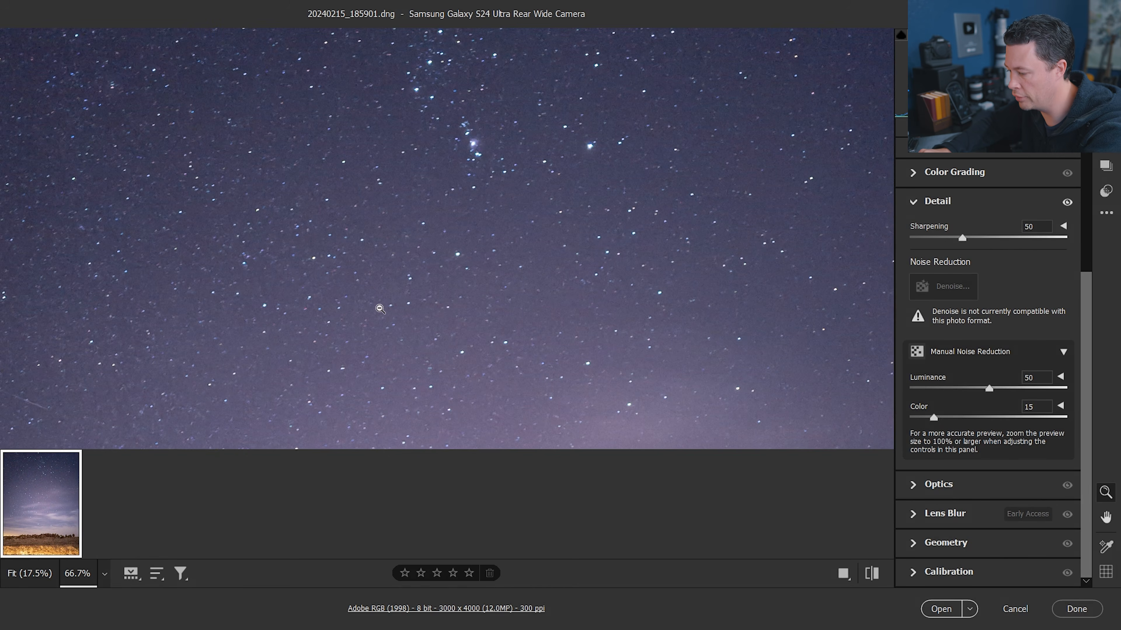
key("space")
left_click_drag(457, 363, 418, 181)
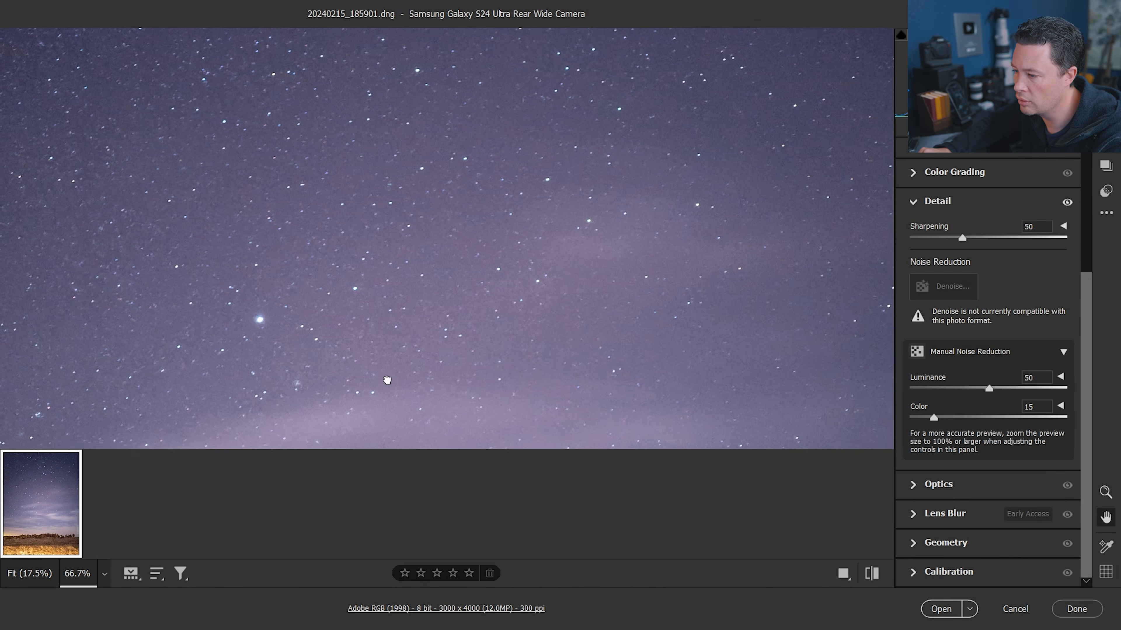
left_click_drag(386, 361, 433, 168)
left_click_drag(421, 311, 463, 137)
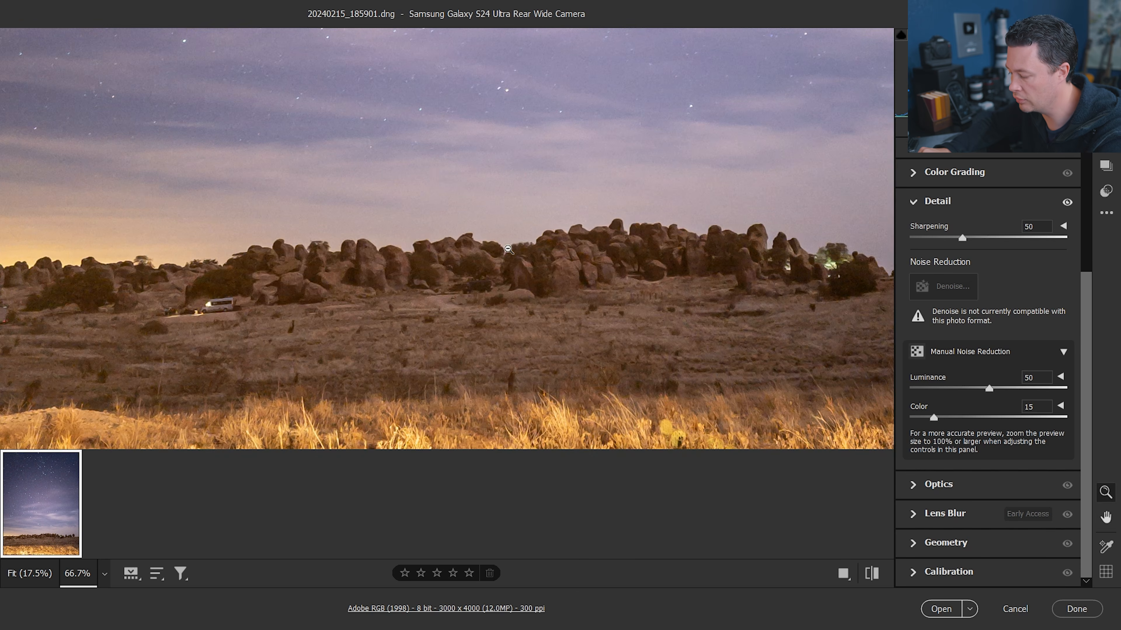
key("ctrl+0")
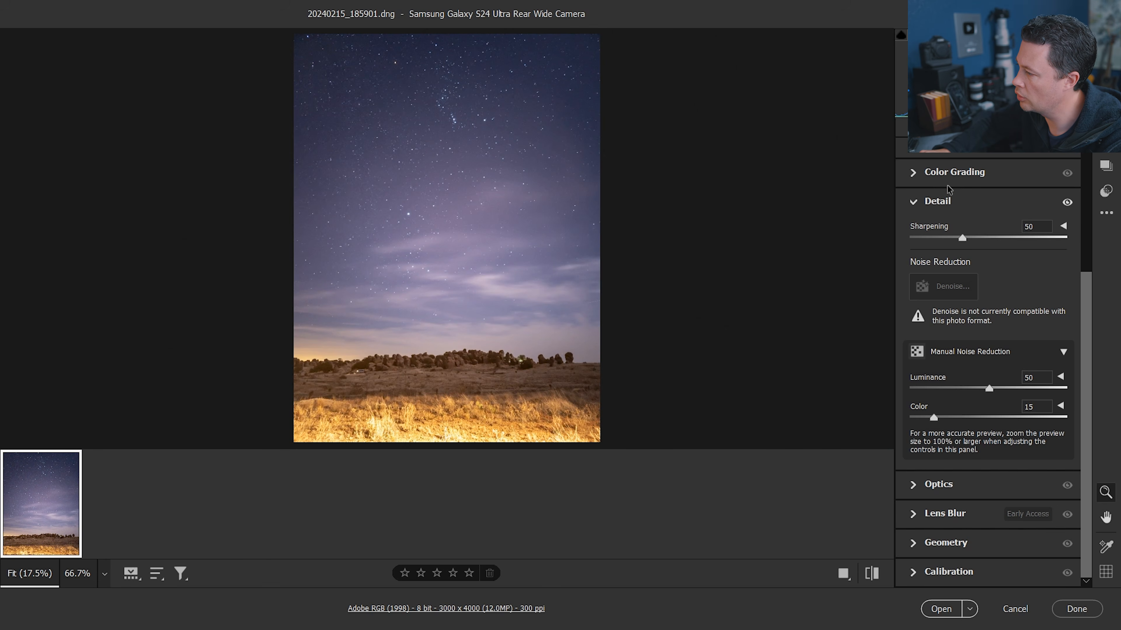
Open the Color section and set Vibrance to +15
scroll(913, 184, "up", 5)
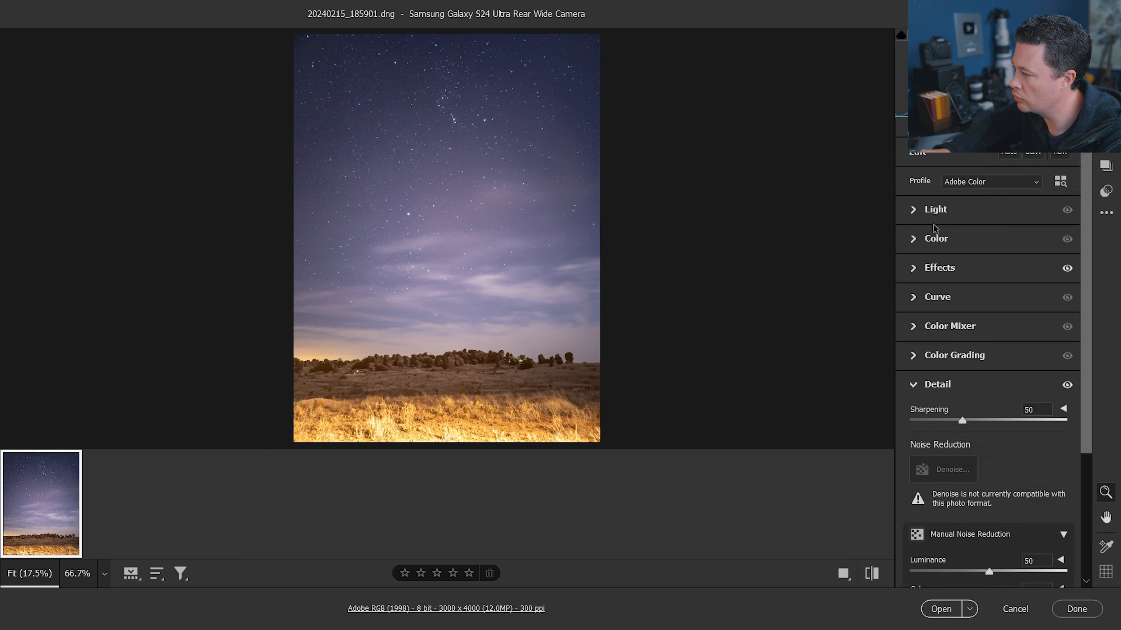
left_click(914, 247)
left_click_drag(1005, 324, 1003, 324)
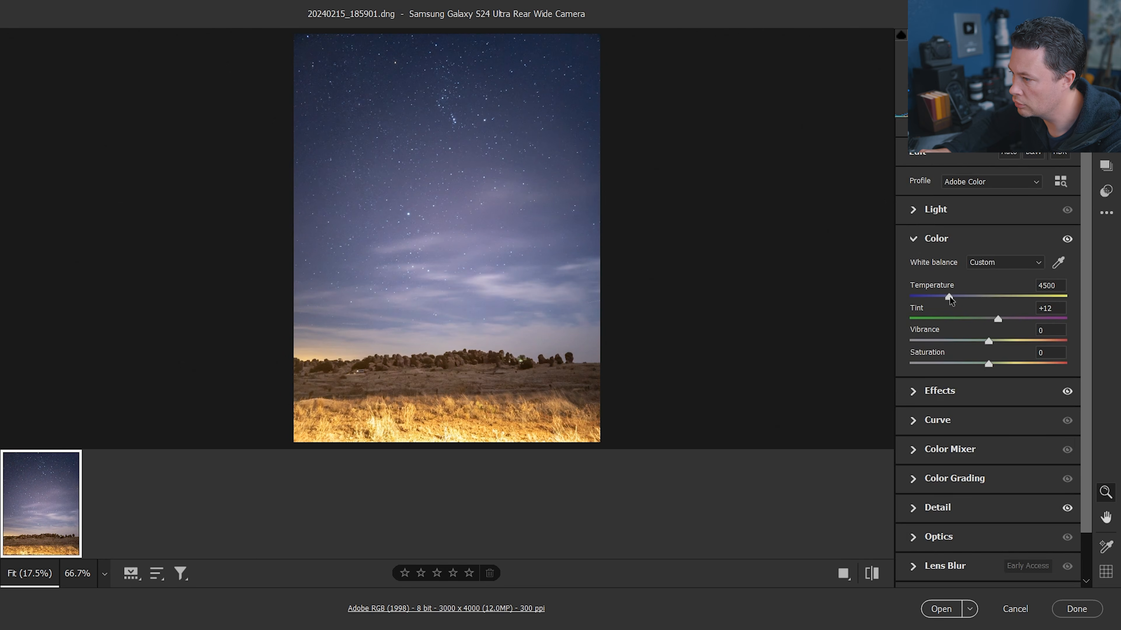
left_click_drag(999, 347, 1006, 346)
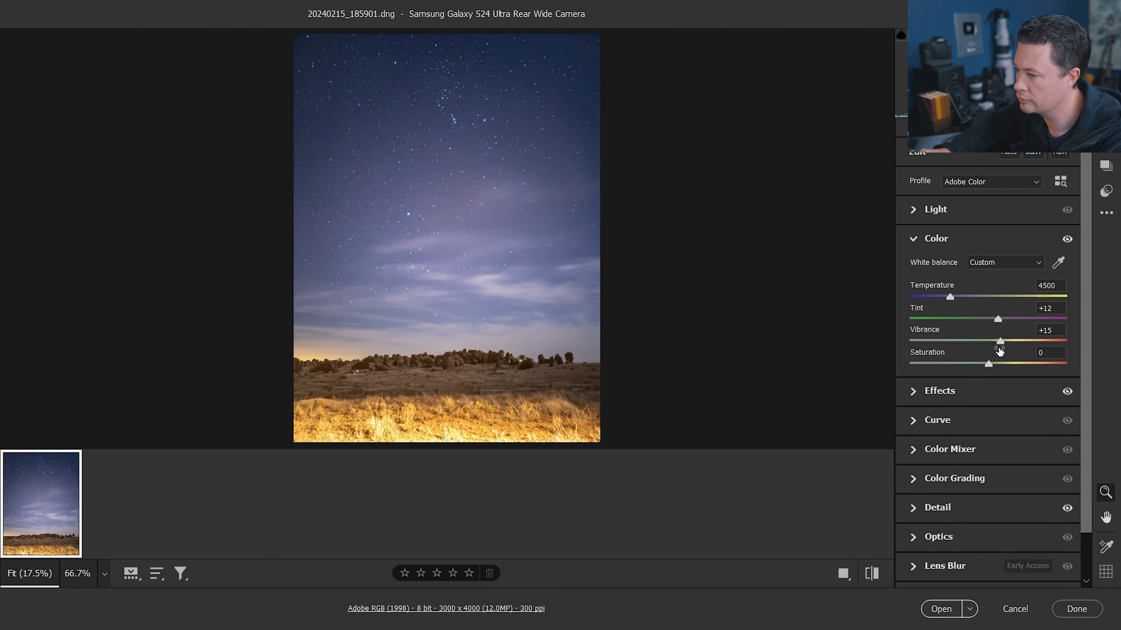
Finish the Camera Raw edits and open the image in Photoshop, fitting it to the screen
left_click(1076, 609)
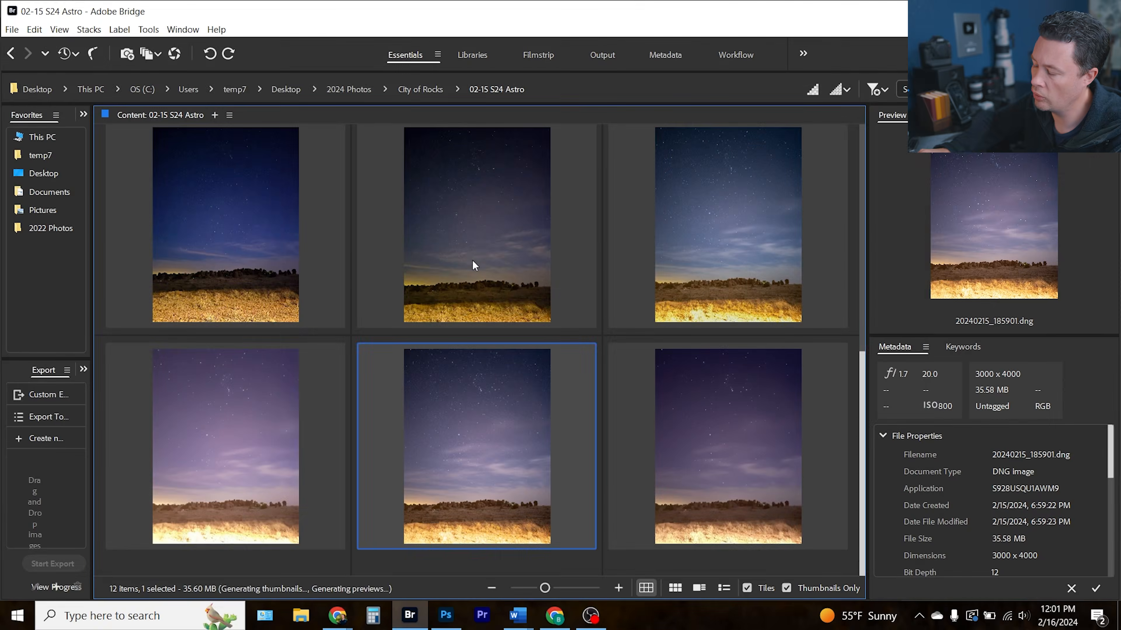
double_click(472, 265)
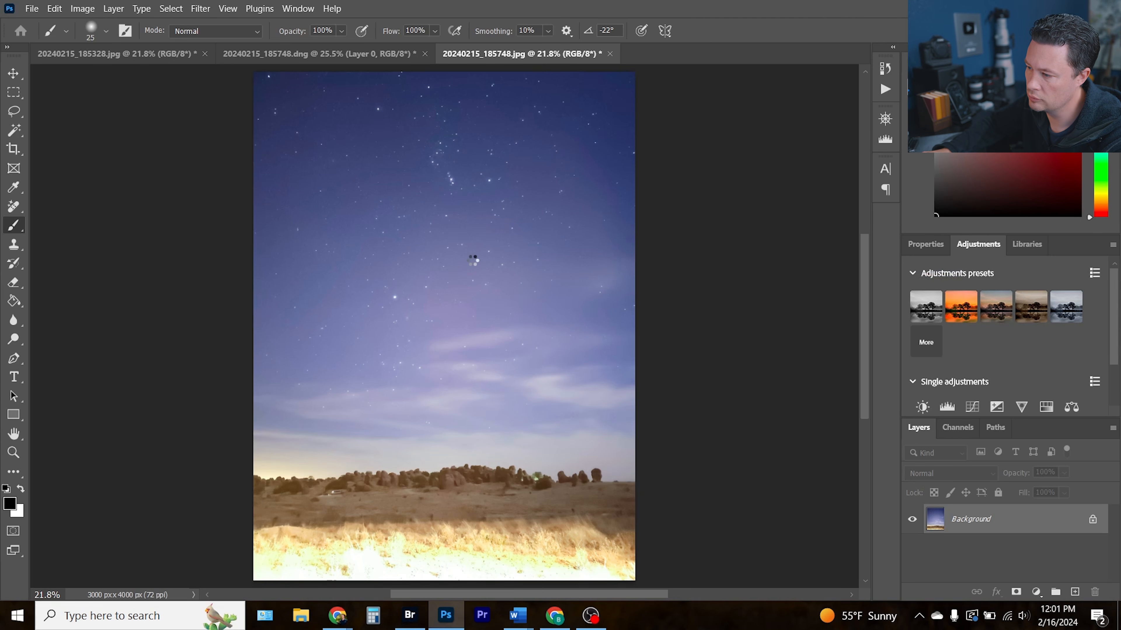
key("ctrl+0")
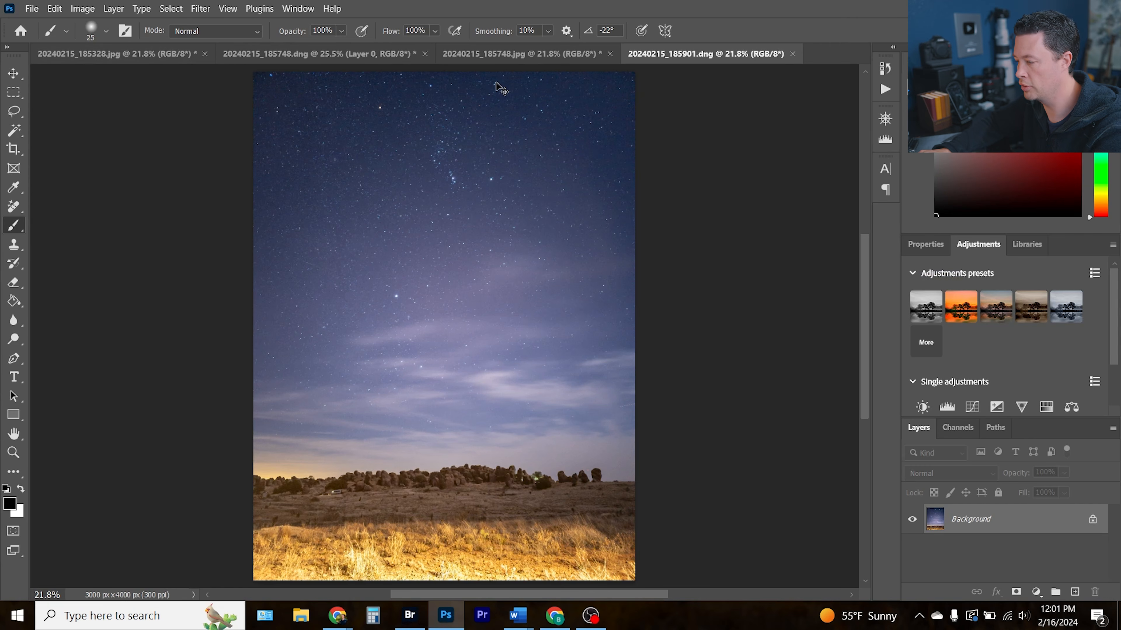
Duplicate the background layer and send the copy to Luminar Neo through the Skylum Software filter
key("ctrl+j")
left_click(200, 8)
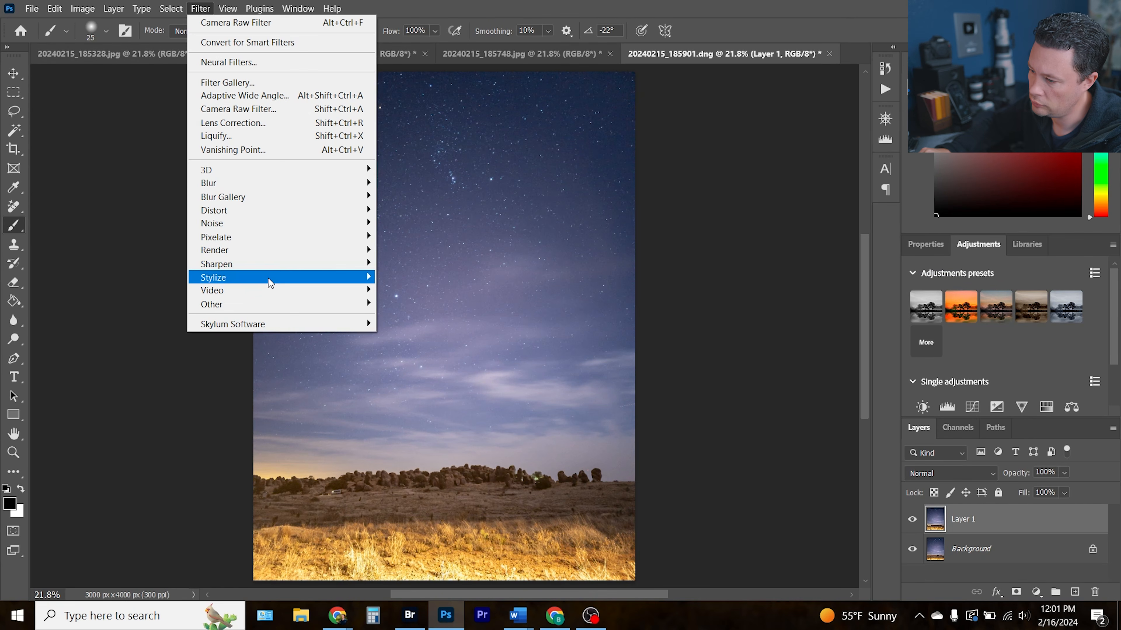
mouse_move(275, 324)
left_click(392, 336)
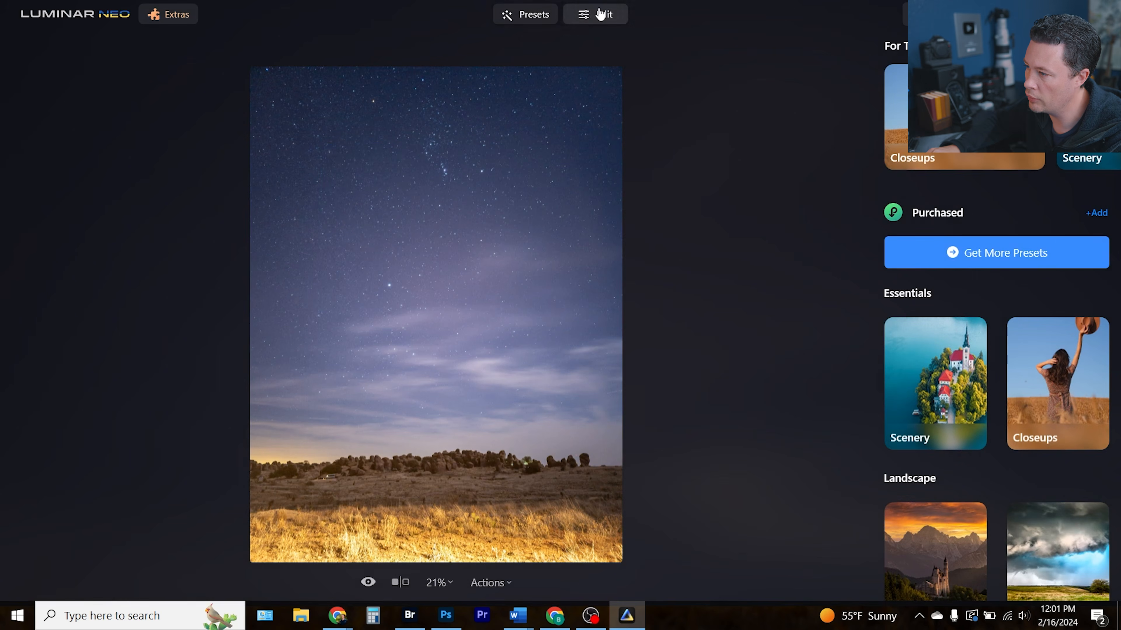
Apply Noiseless AI at the Low setting and inspect the result at 100% zoom
left_click(600, 14)
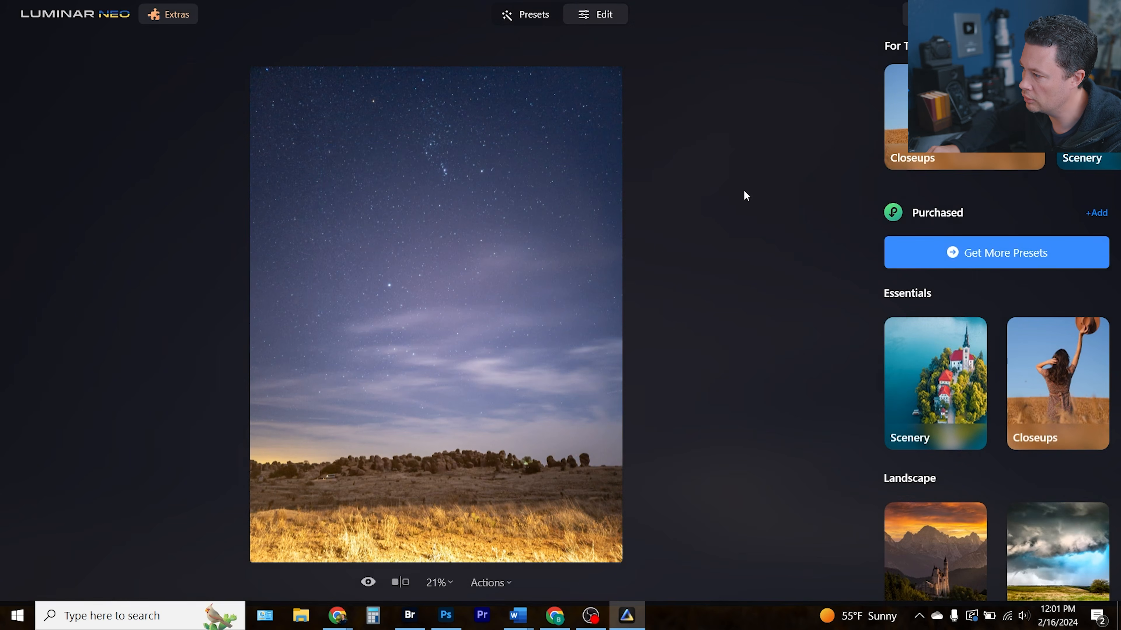
left_click(559, 391)
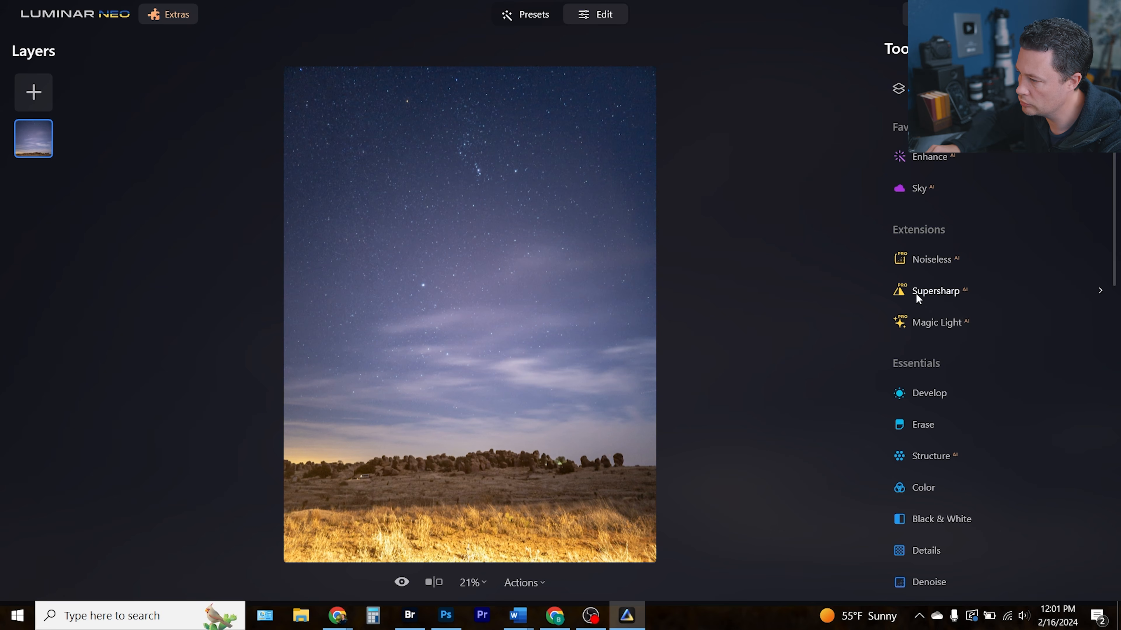
left_click(920, 259)
left_click(928, 253)
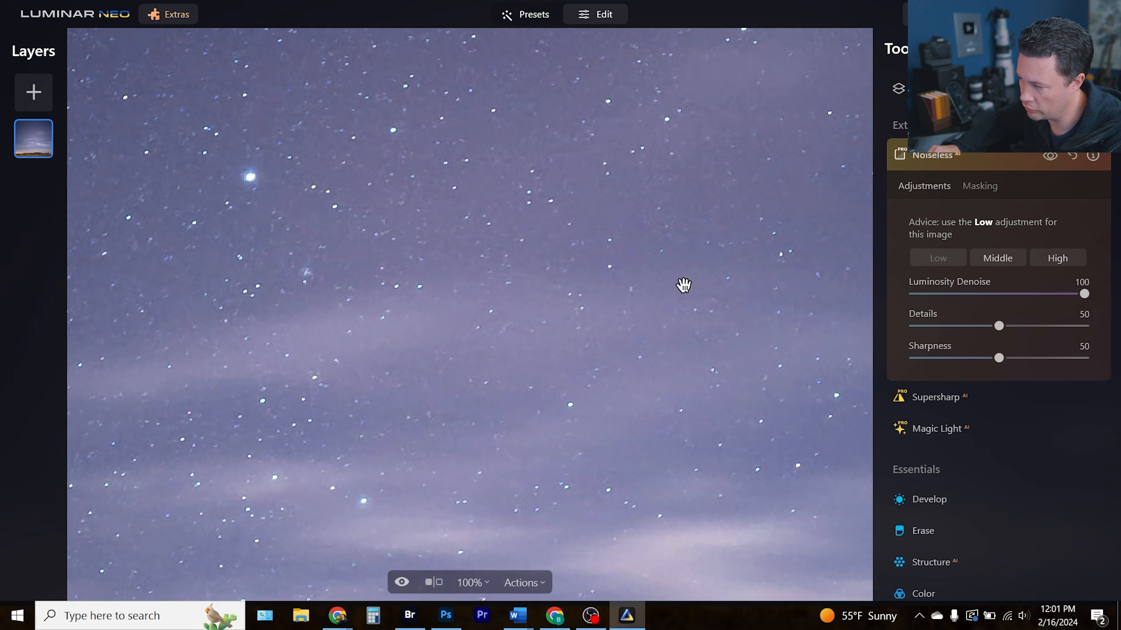
double_click(597, 304)
left_click_drag(320, 230, 533, 313)
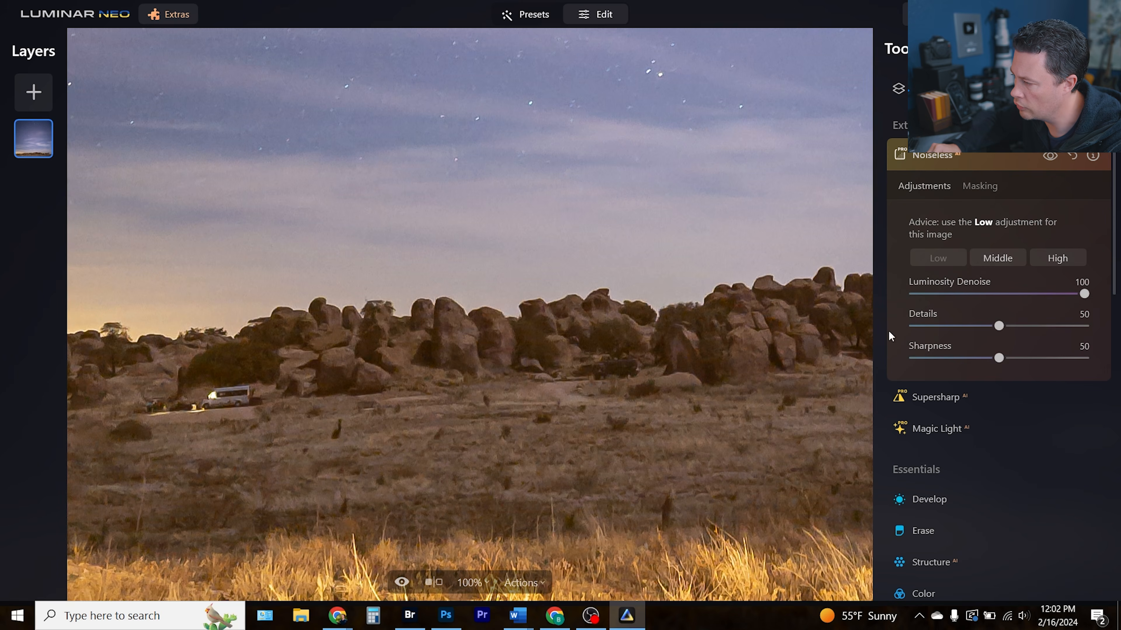
double_click(606, 333)
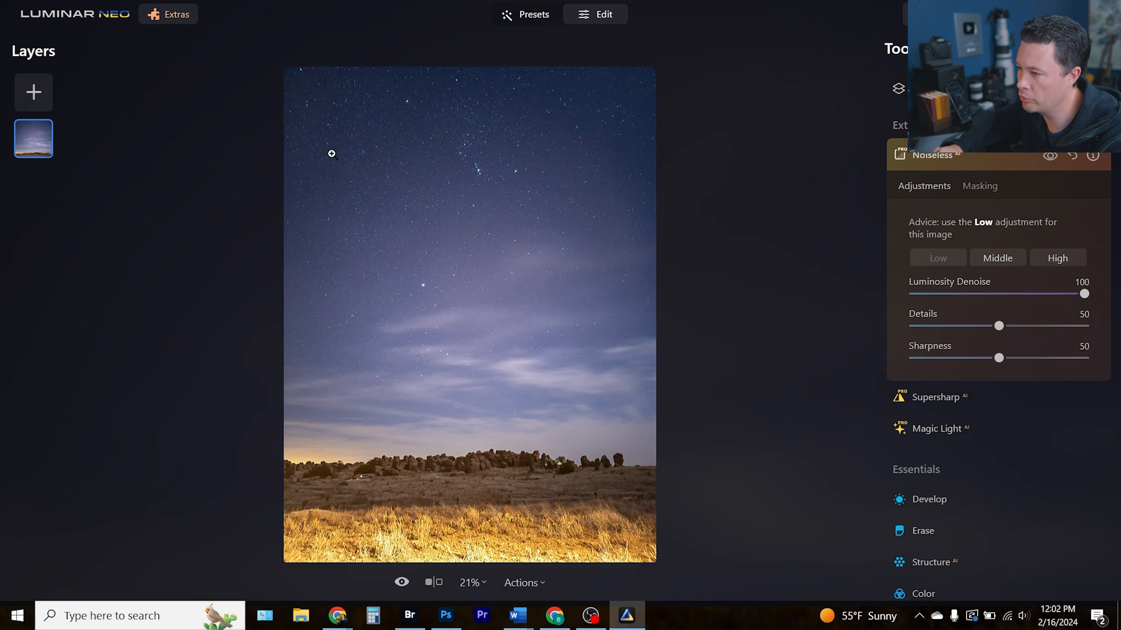
Open Enhance AI and set its Accent to 15
scroll(998, 446, "up", 2)
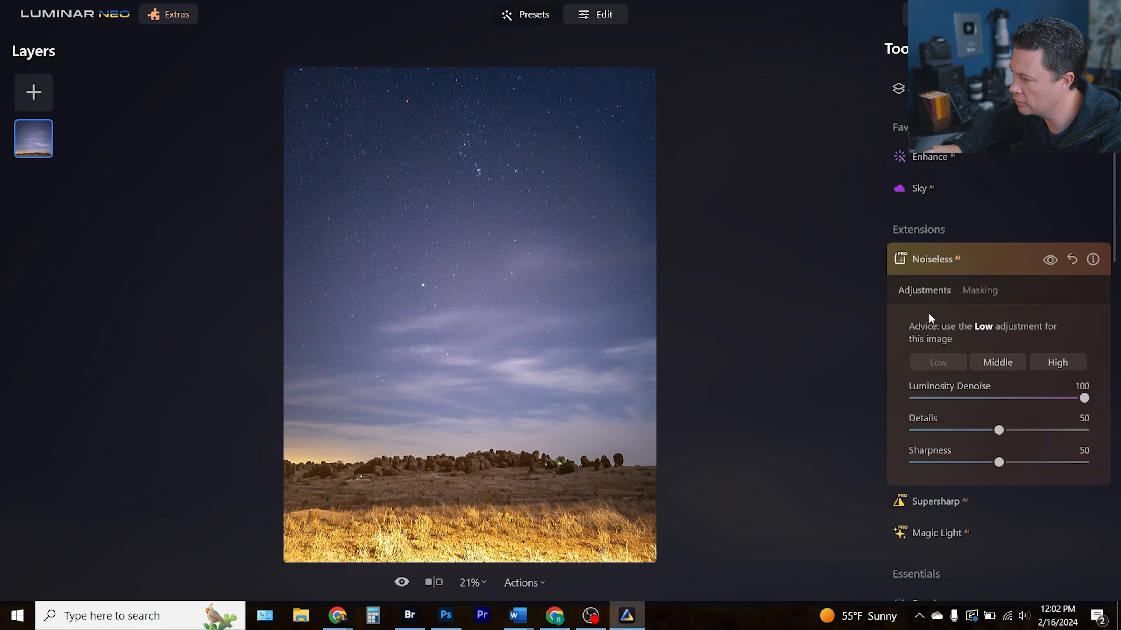
left_click(929, 159)
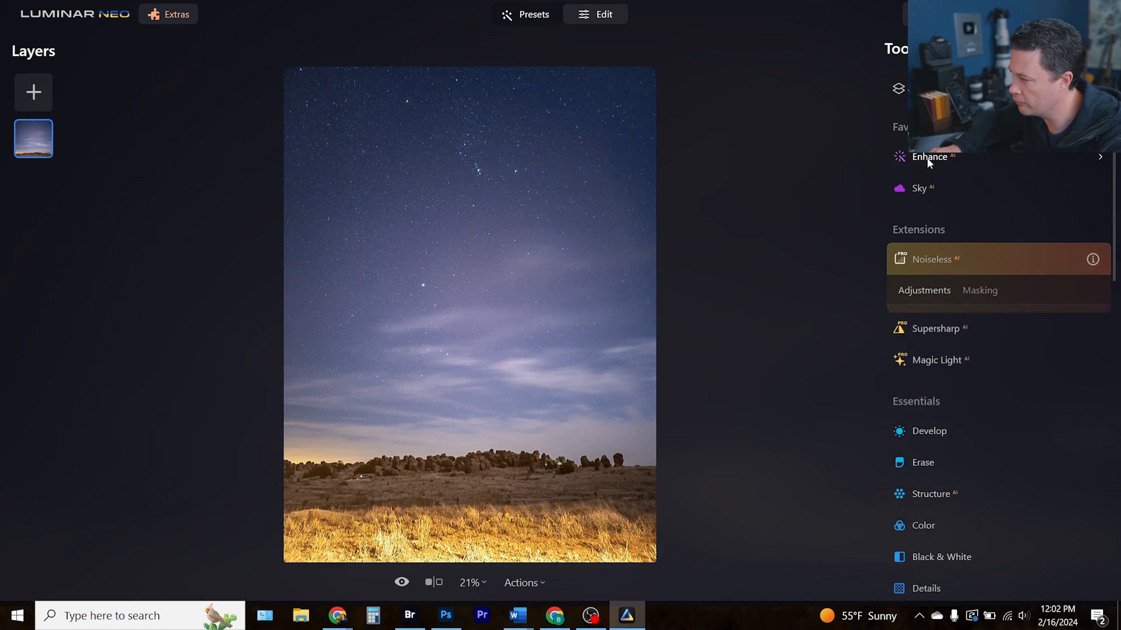
mouse_move(937, 237)
left_mouse_down()
mouse_move(1086, 236)
mouse_move(943, 236)
left_mouse_up()
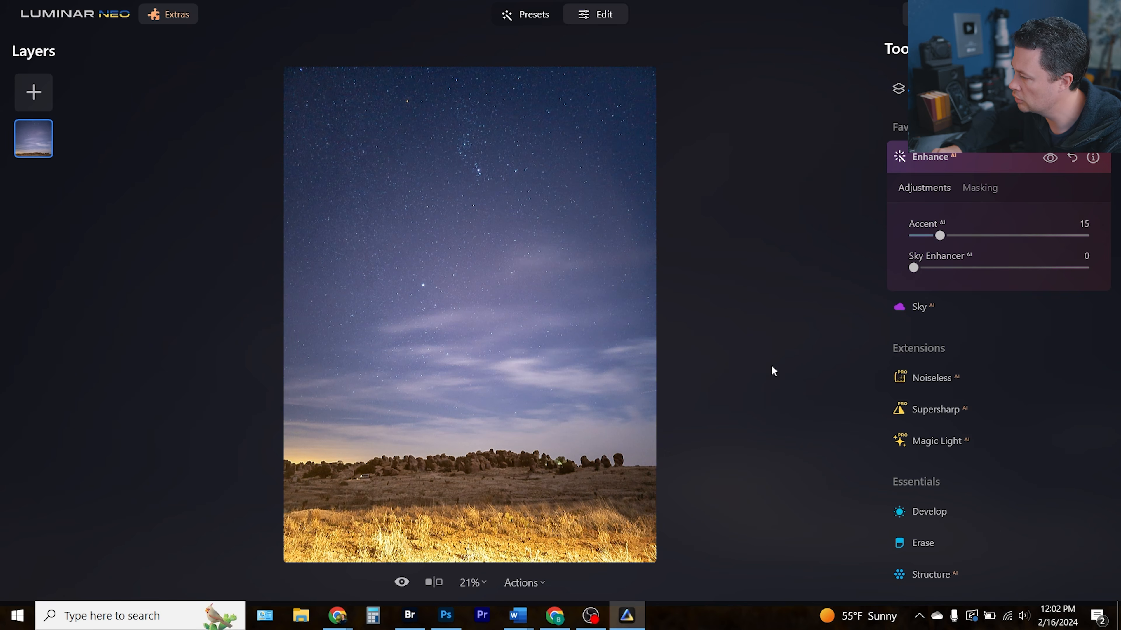
Add the Glow tool, choose the Glow type and raise its Amount
scroll(935, 485, "down", 3)
scroll(944, 486, "down", 8)
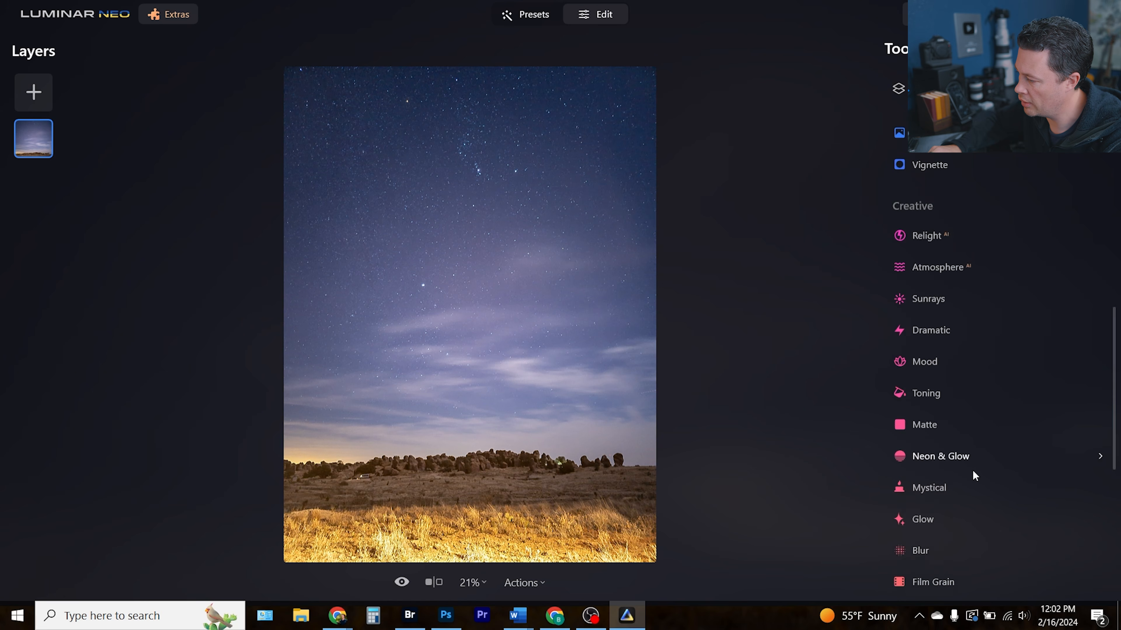
left_click(922, 508)
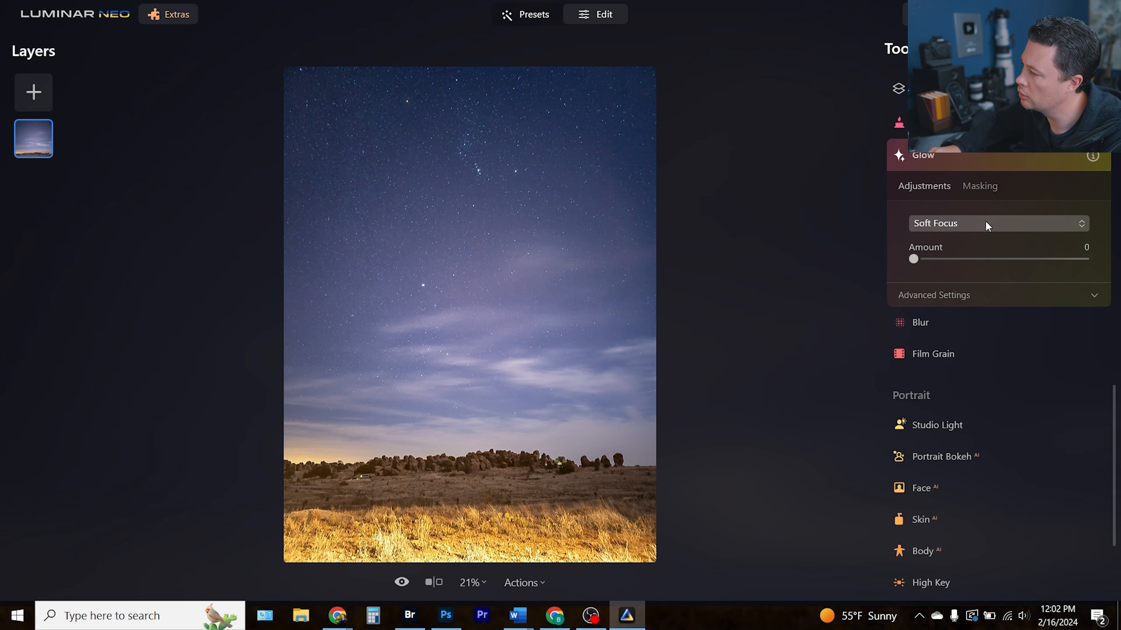
left_click(964, 224)
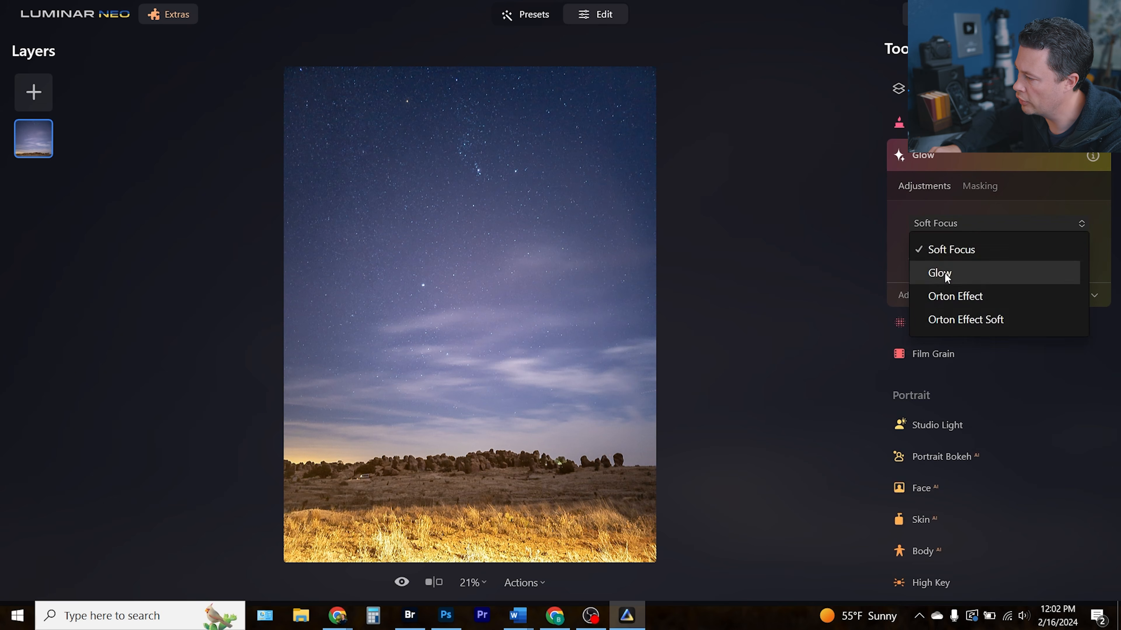
left_click(944, 272)
left_click_drag(944, 259, 961, 259)
left_click(966, 224)
left_click(966, 270)
Mask the Glow with the brush, erasing it from the middle of the sky
left_click(979, 186)
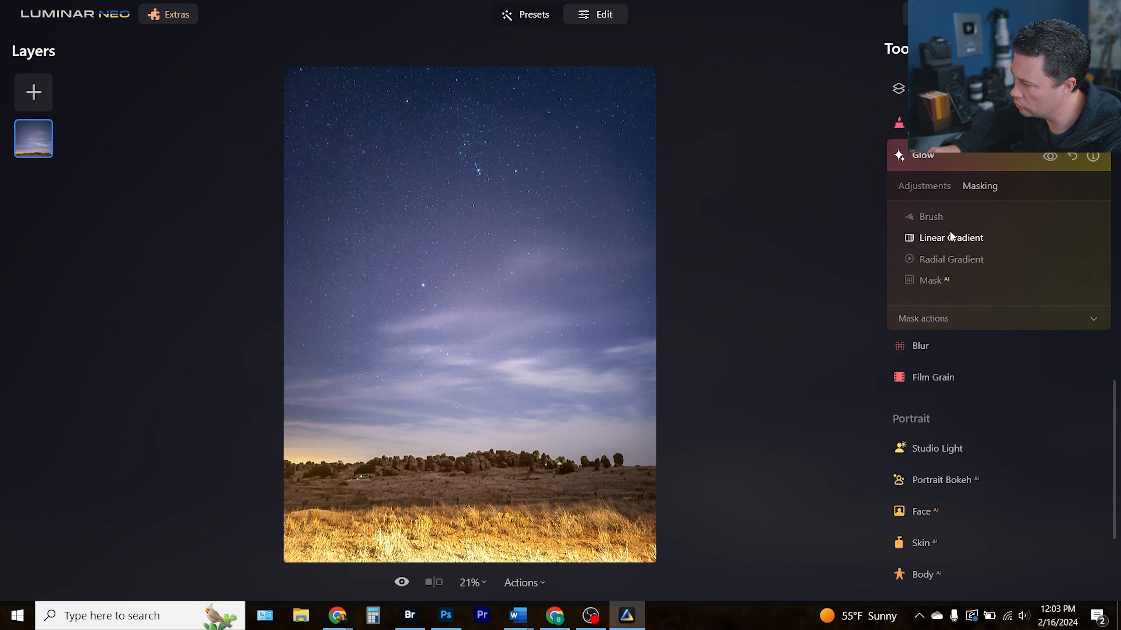
left_click(931, 216)
mouse_move(529, 311)
left_mouse_down()
mouse_move(345, 308)
mouse_move(493, 286)
left_mouse_up()
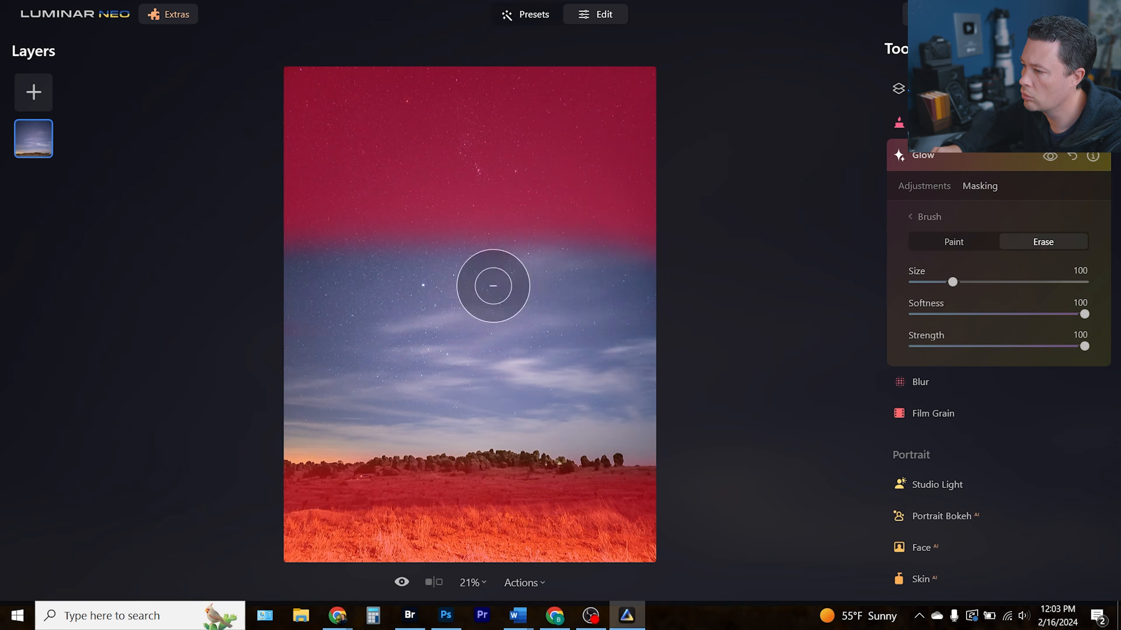
left_click(924, 186)
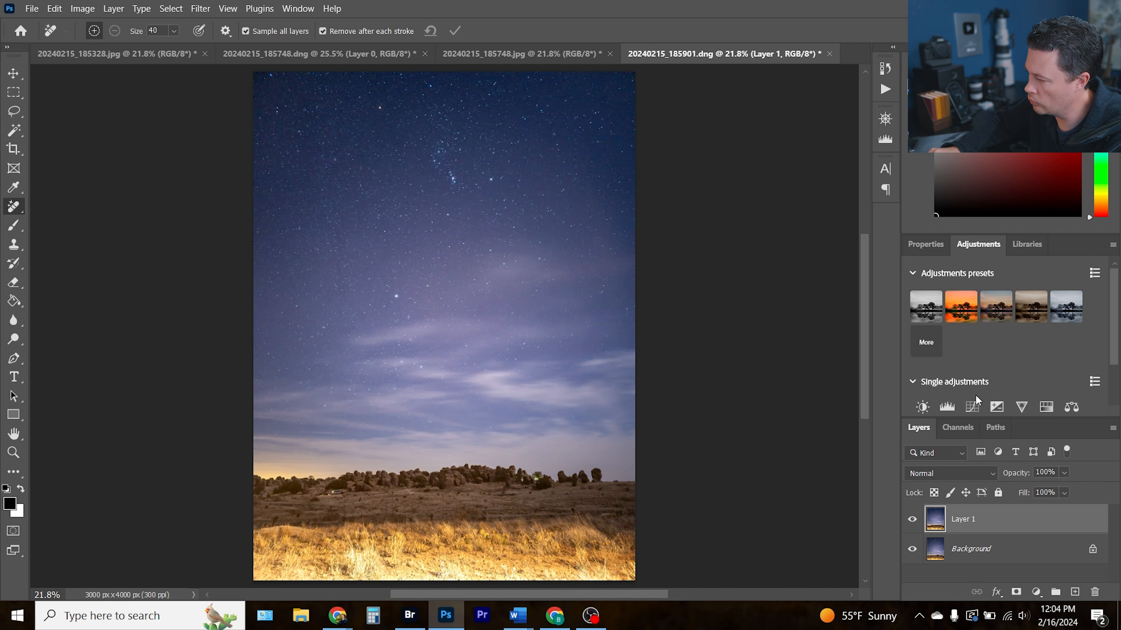
Add a Hue/Saturation adjustment layer and set the Master Saturation to +23
scroll(977, 399, "down", 2)
left_click(1046, 342)
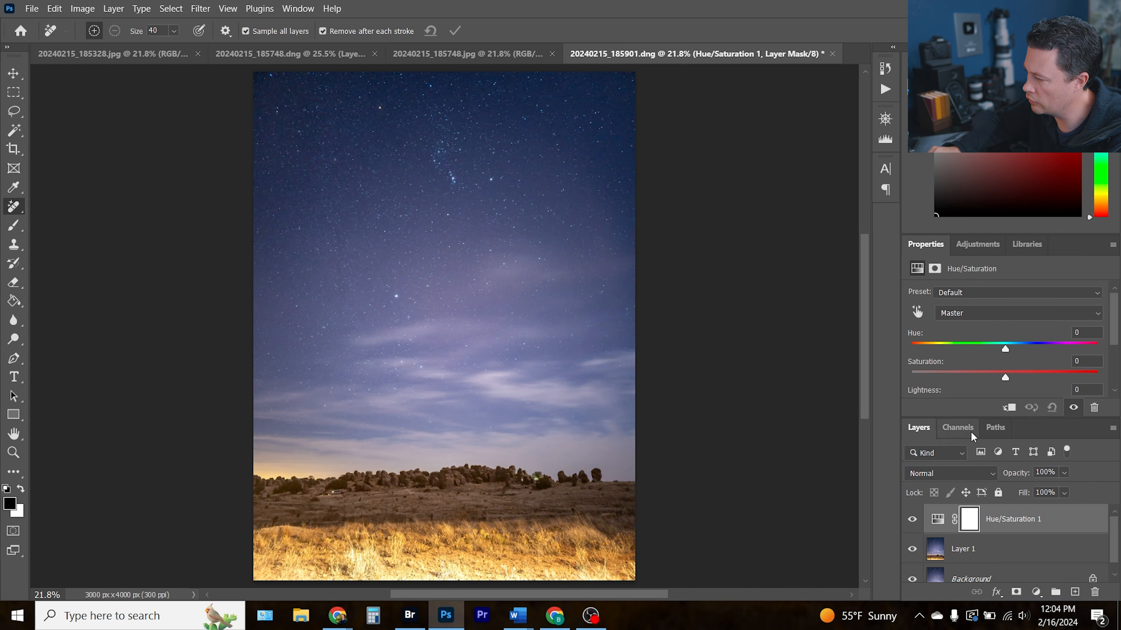
left_click(1030, 372)
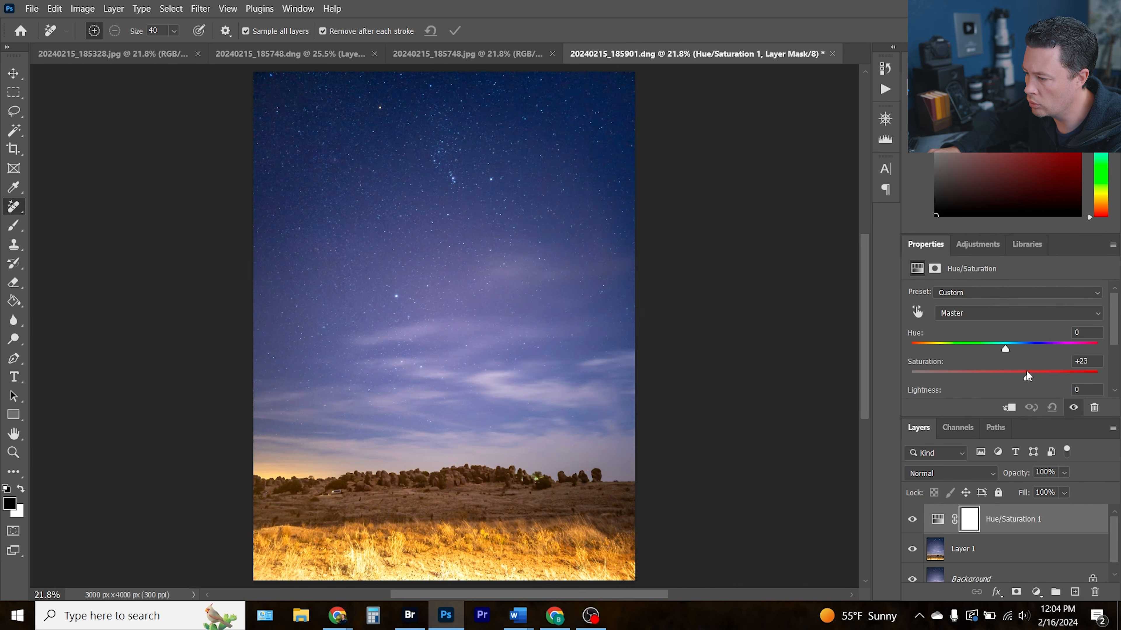
Crop the image at a 4:5 ratio, trimming away the bright foreground grass, and commit the crop
key("c")
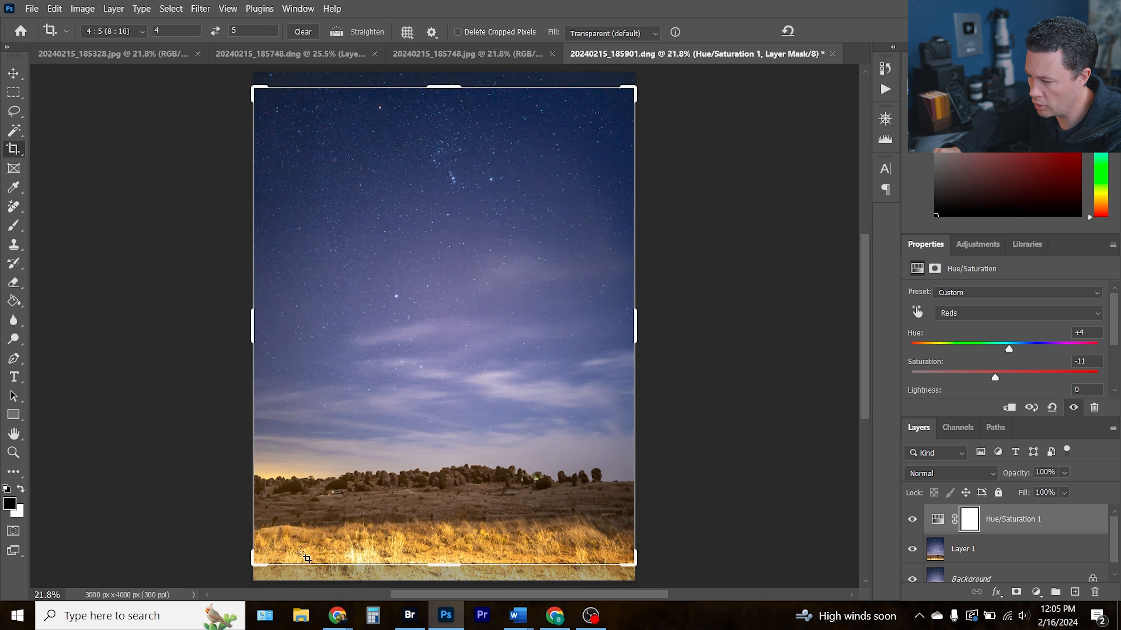
left_click_drag(634, 565, 631, 558)
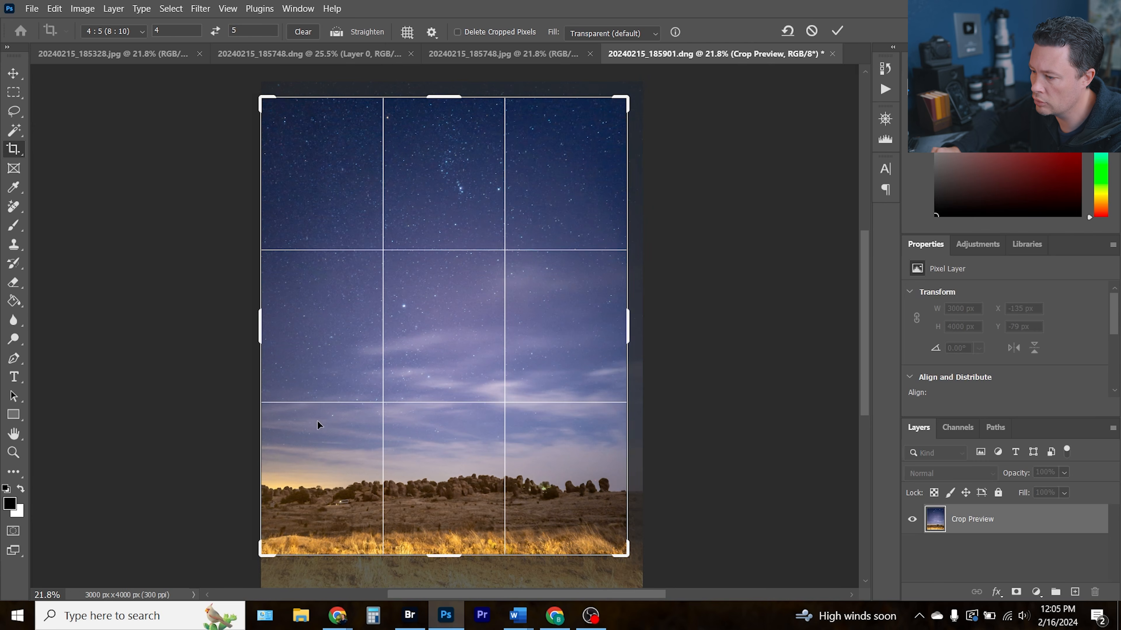
left_click_drag(264, 553, 273, 543)
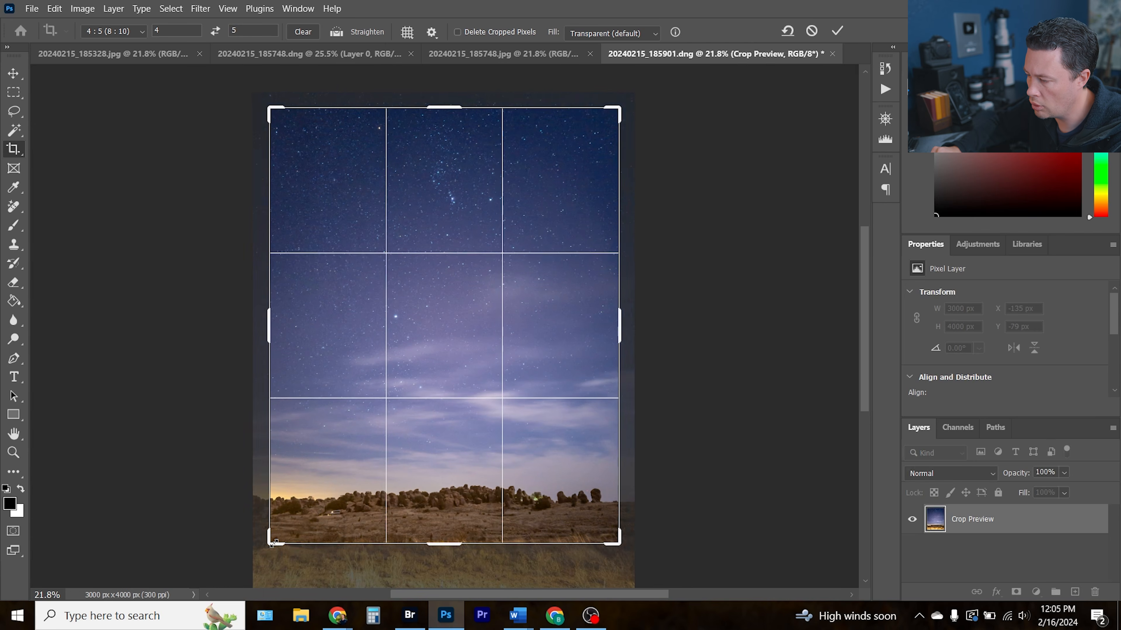
left_click_drag(395, 490, 392, 495)
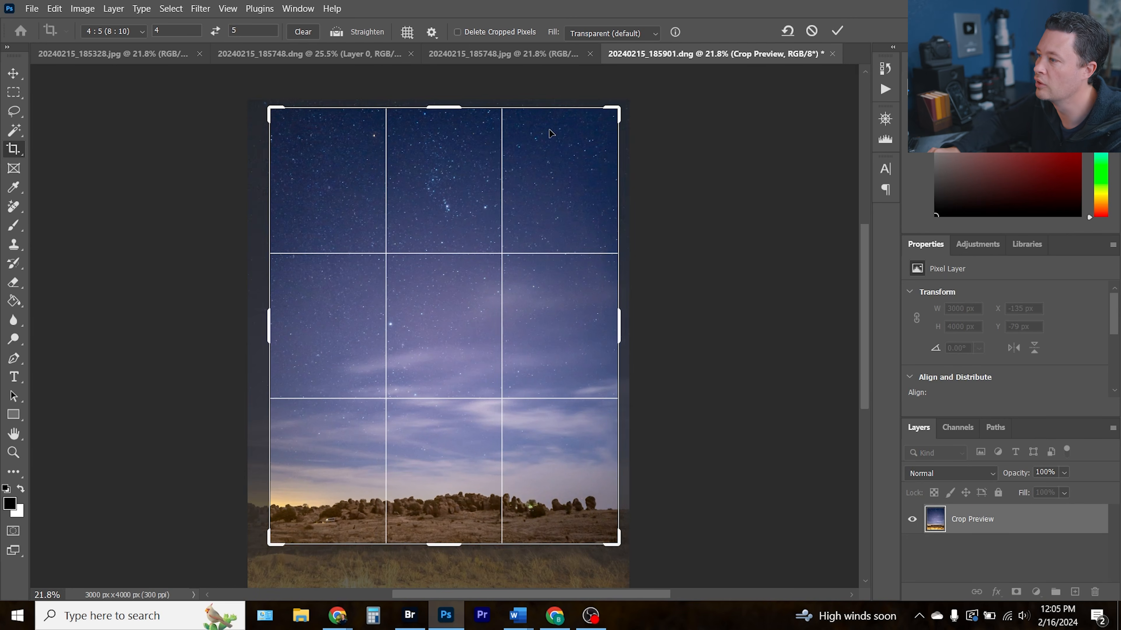
left_click(837, 31)
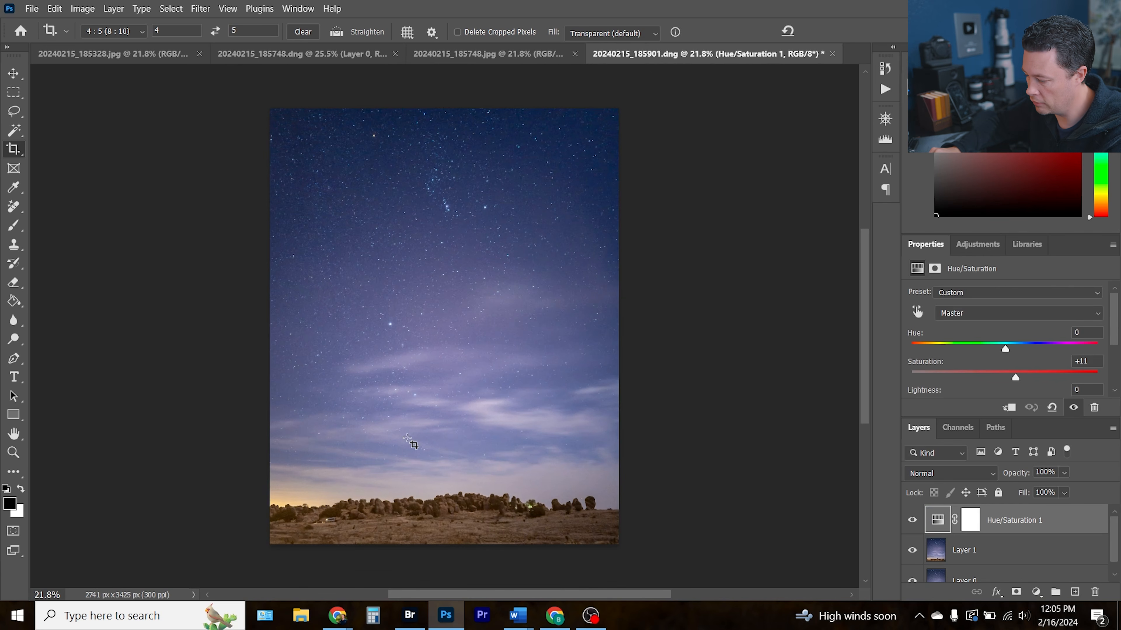
With the Remove tool chosen, add a new empty layer named heal above the Hue/Saturation layer
key("ctrl+0")
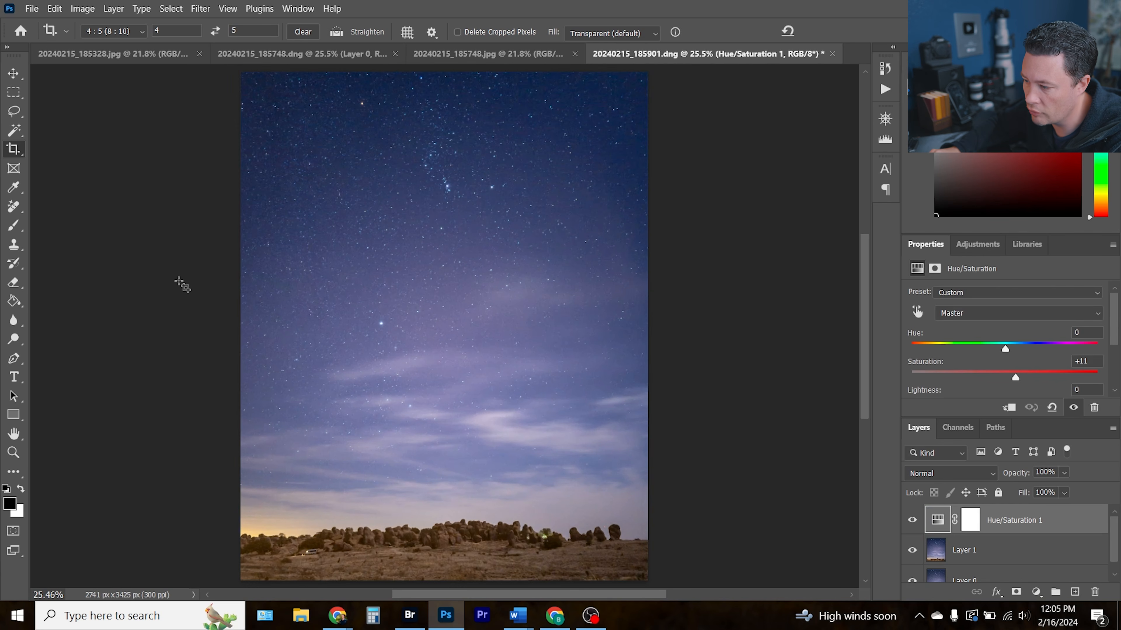
left_click(13, 208)
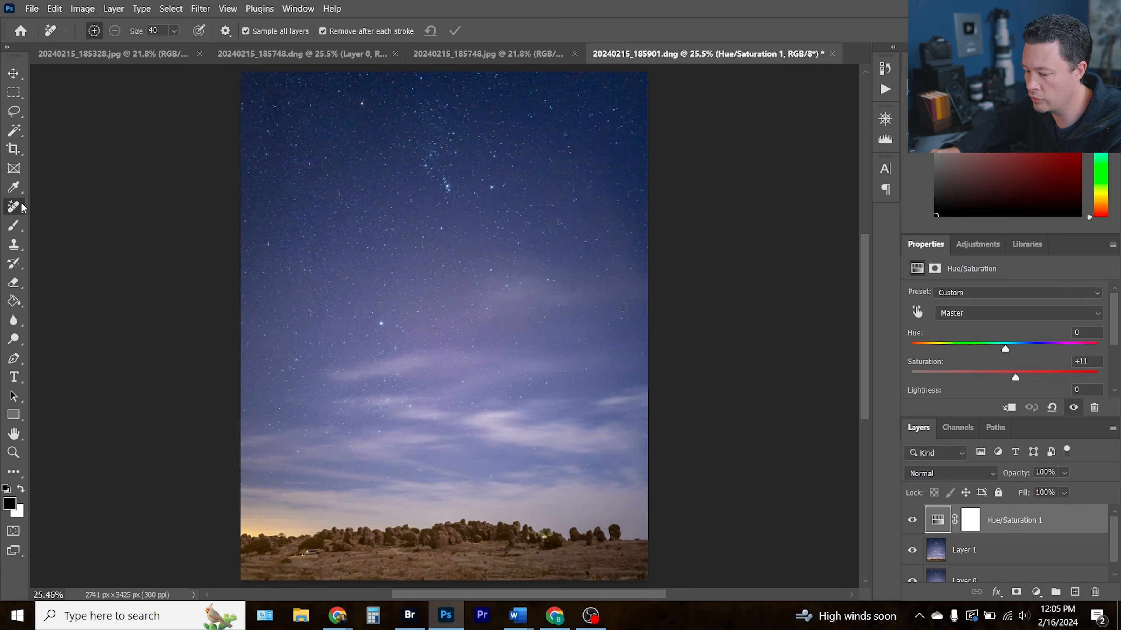
key("ctrl+shift+n")
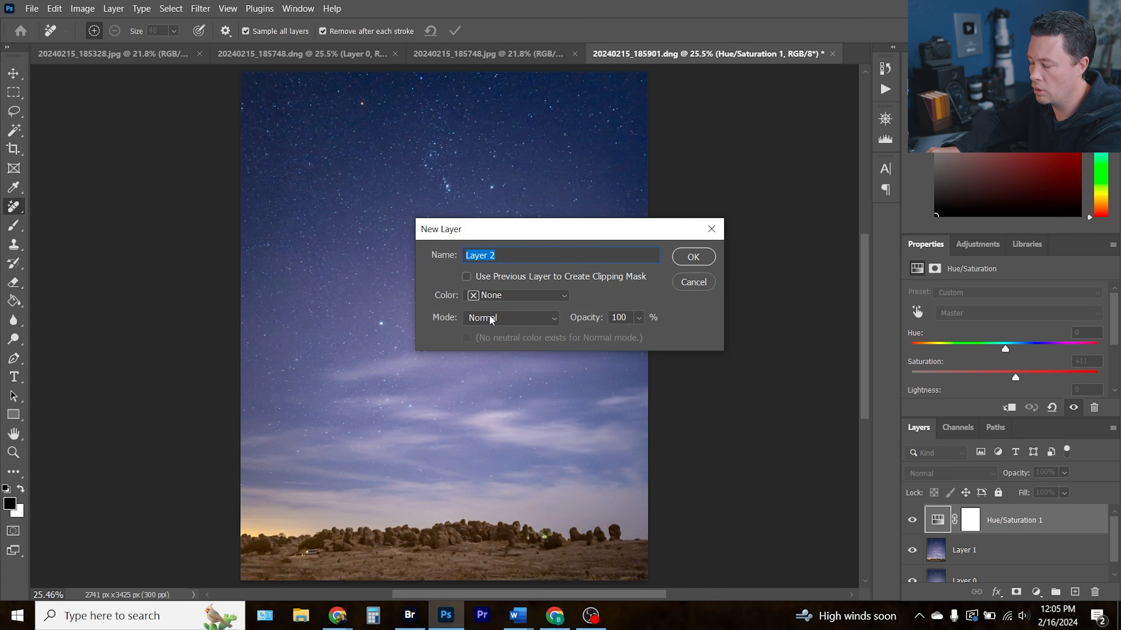
type("hea")
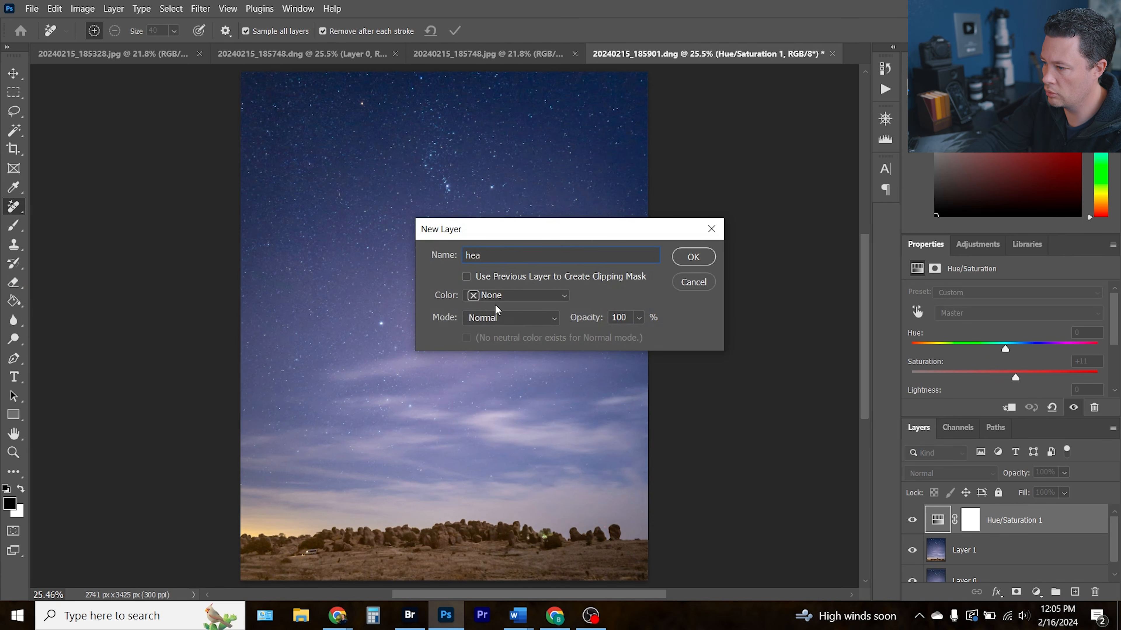
key("Return")
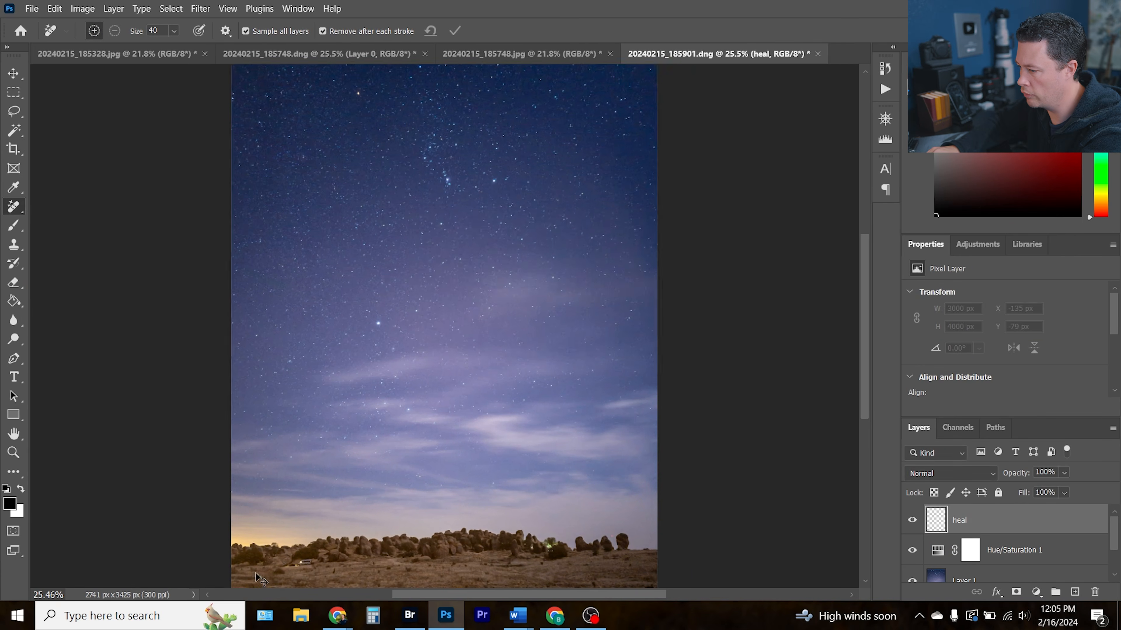
Paint out the bright object in the foreground at the left end of the rock line with the Remove tool
key("ctrl+plus")
key("ctrl+plus")
mouse_move(360, 489)
left_mouse_down()
mouse_move(366, 416)
mouse_move(406, 315)
mouse_move(362, 321)
mouse_move(413, 315)
left_mouse_up()
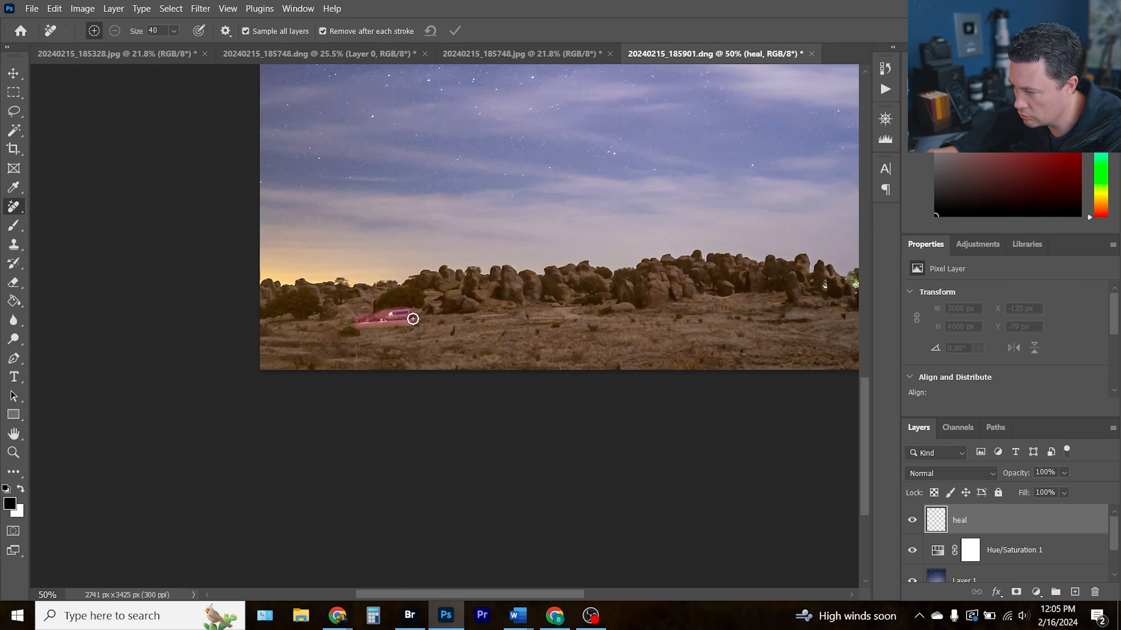
left_click_drag(619, 319, 428, 338)
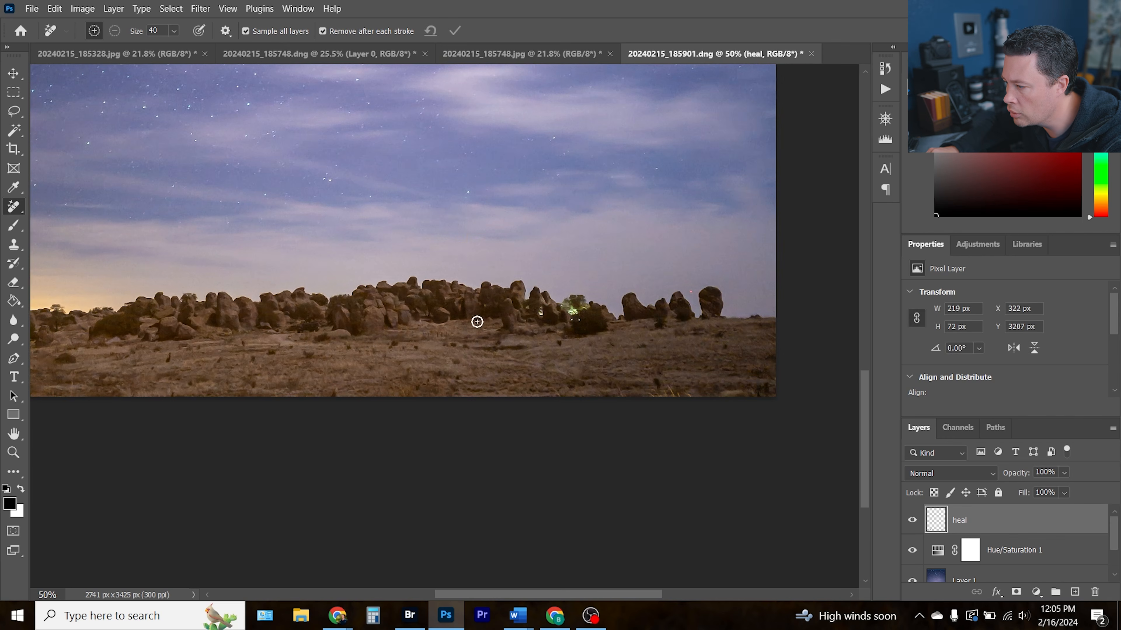
scroll(631, 298, "up", 1)
scroll(640, 300, "up", 3)
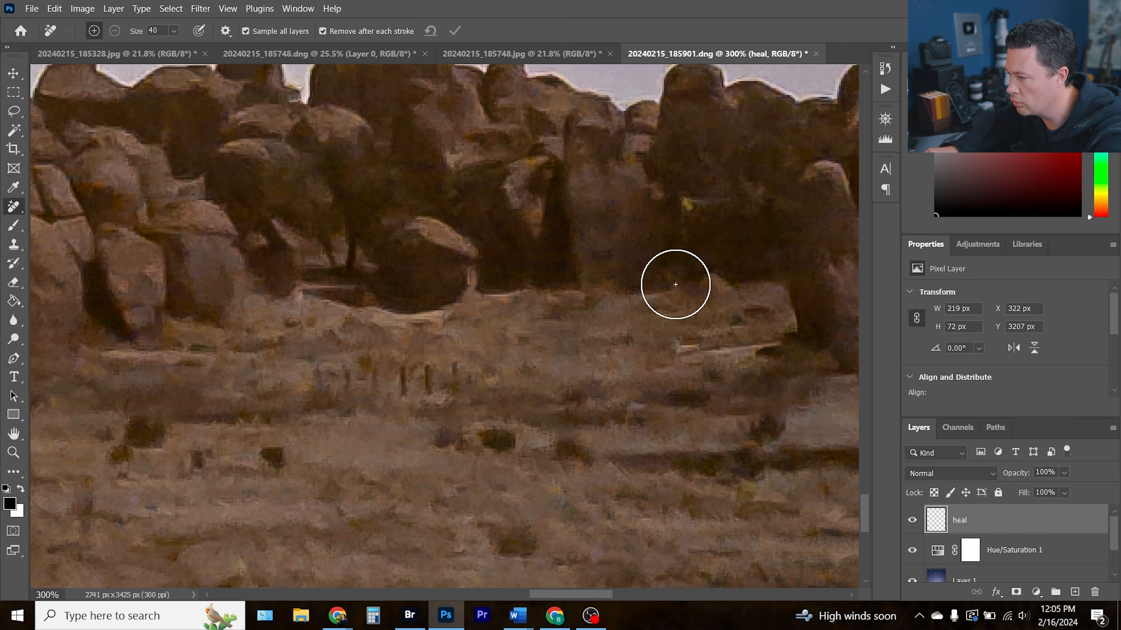
left_click_drag(711, 268, 115, 316)
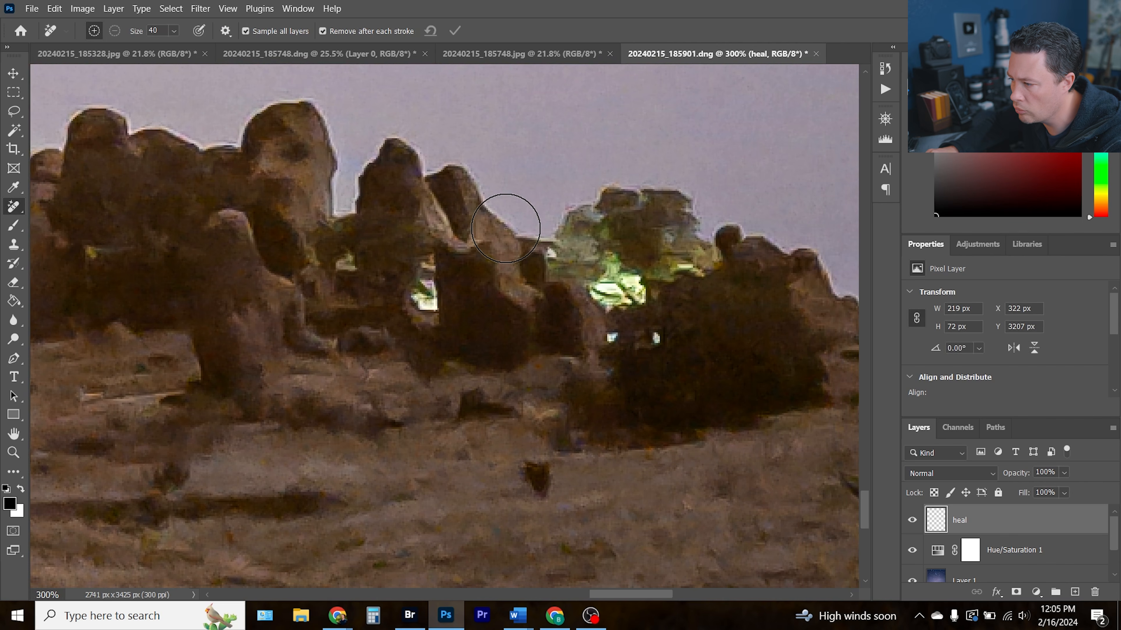
Shrink the Remove brush to 15 and paint out the green light glowing among the horizon rocks
key("bracketleft")
key("bracketleft")
key("bracketleft")
key("bracketleft")
key("bracketleft")
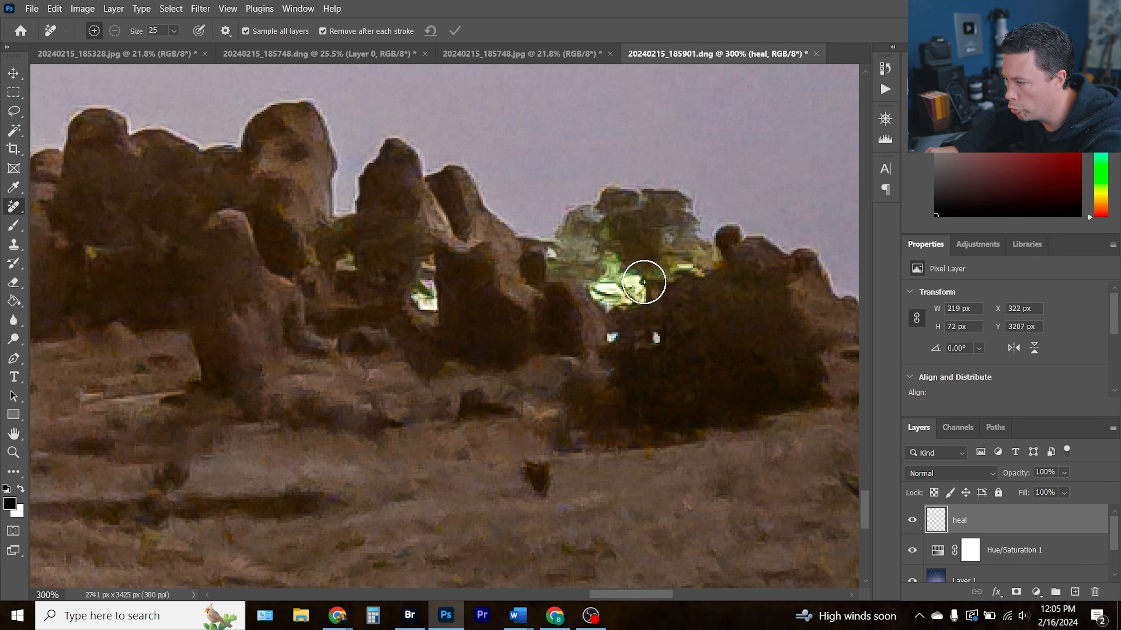
mouse_move(636, 286)
left_mouse_down()
mouse_move(594, 235)
mouse_move(610, 286)
mouse_move(599, 287)
mouse_move(643, 293)
mouse_move(658, 311)
left_mouse_up()
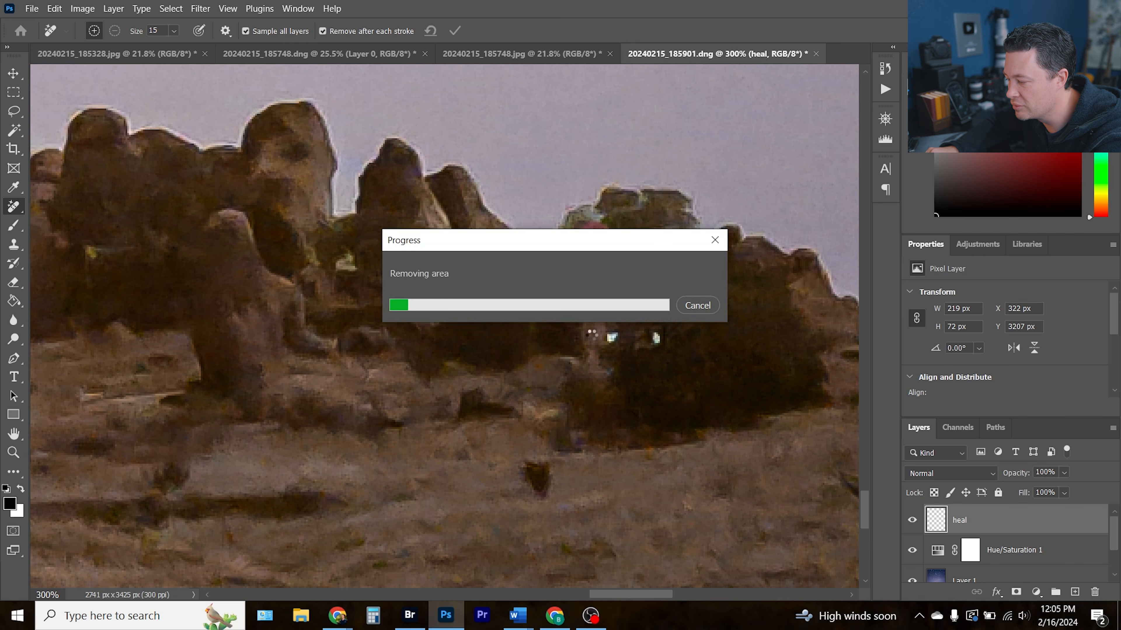
left_click_drag(619, 294, 640, 292)
left_click_drag(700, 269, 637, 275)
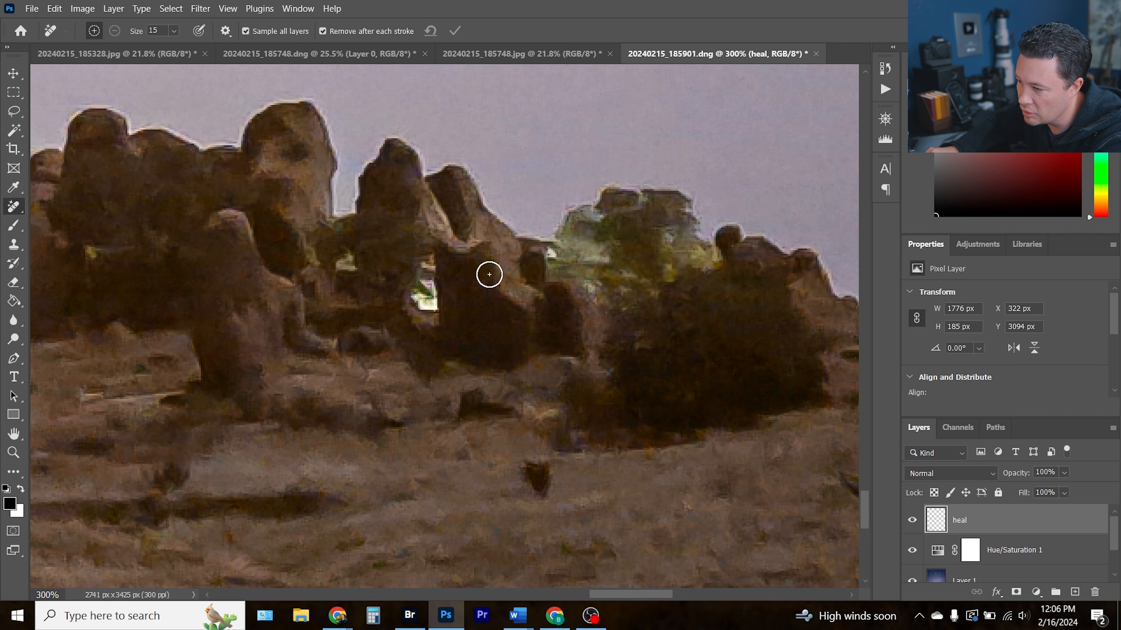
left_click_drag(426, 307, 430, 271)
left_click(550, 254)
mouse_move(607, 264)
left_mouse_down()
mouse_move(593, 260)
mouse_move(658, 258)
left_mouse_up()
Toggle the heal layer's visibility to compare the image before and after the removals
key("ctrl+0")
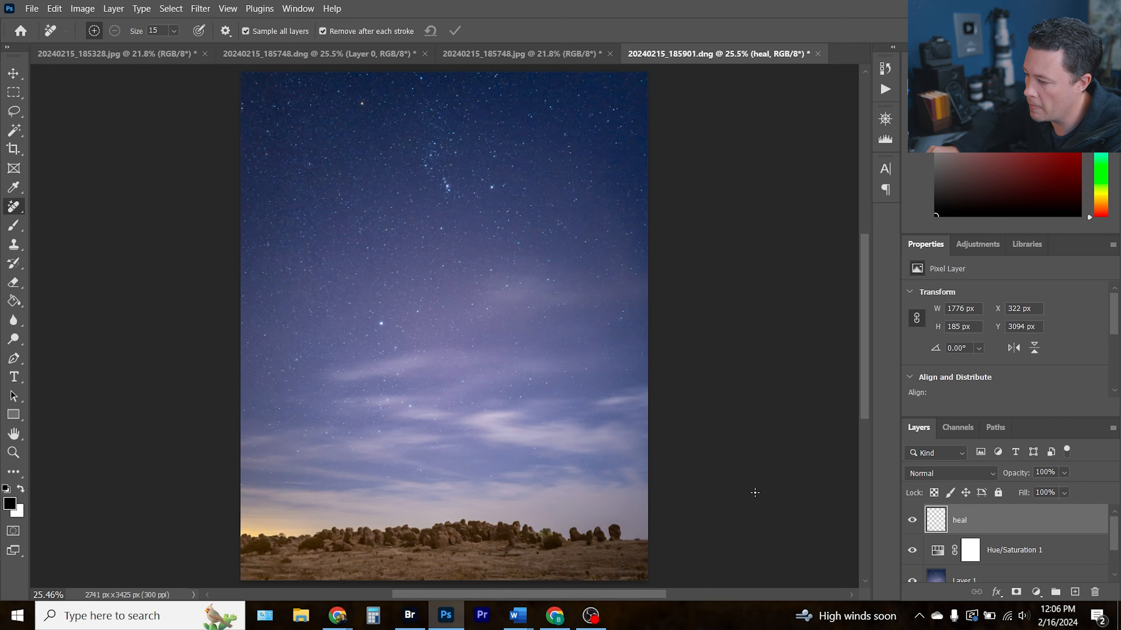
left_click(911, 520)
left_click(912, 519)
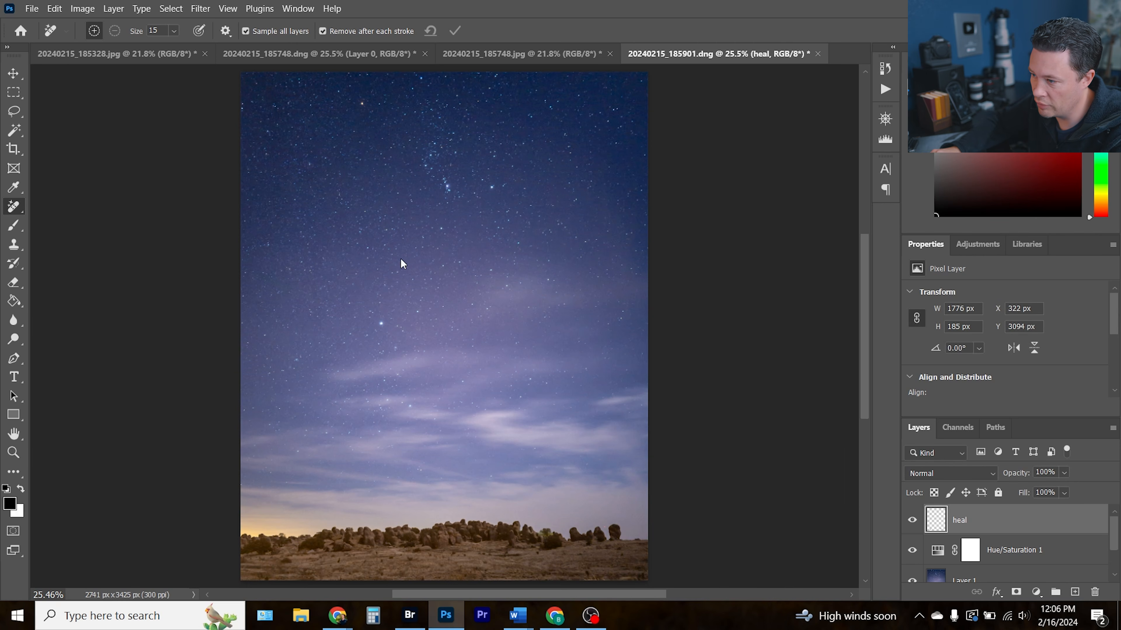
Save the edited image as a JPEG named 20240215_185901 edited
key("ctrl+shift+s")
left_click(258, 419)
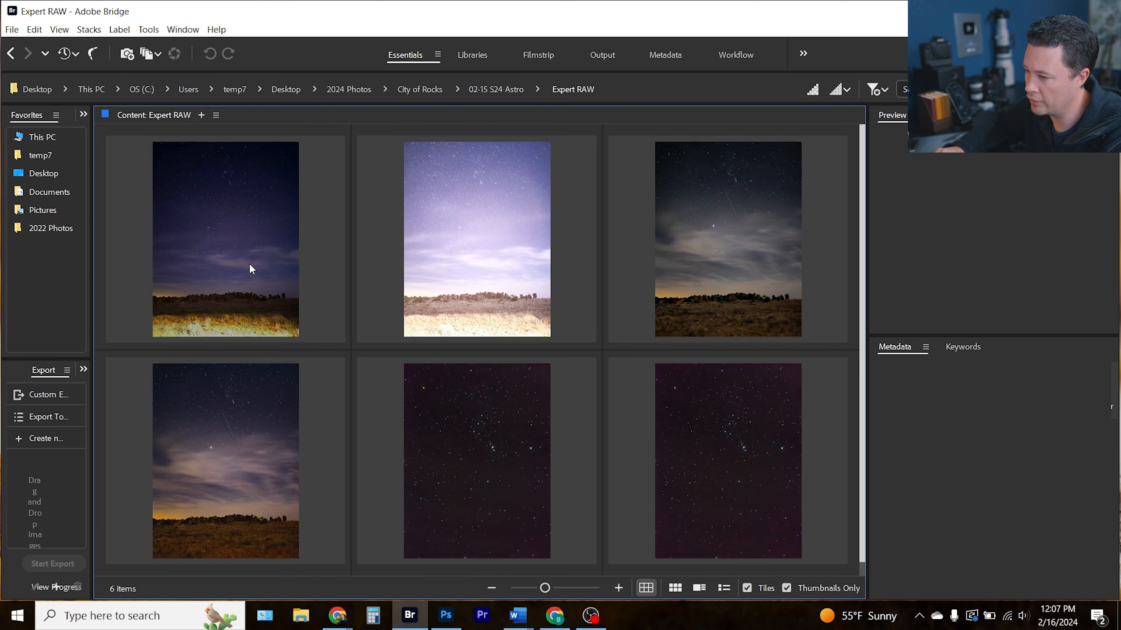
Compare the file properties and bit depth of the Expert RAW DNG and the edited JPEG in Bridge
left_click(248, 271)
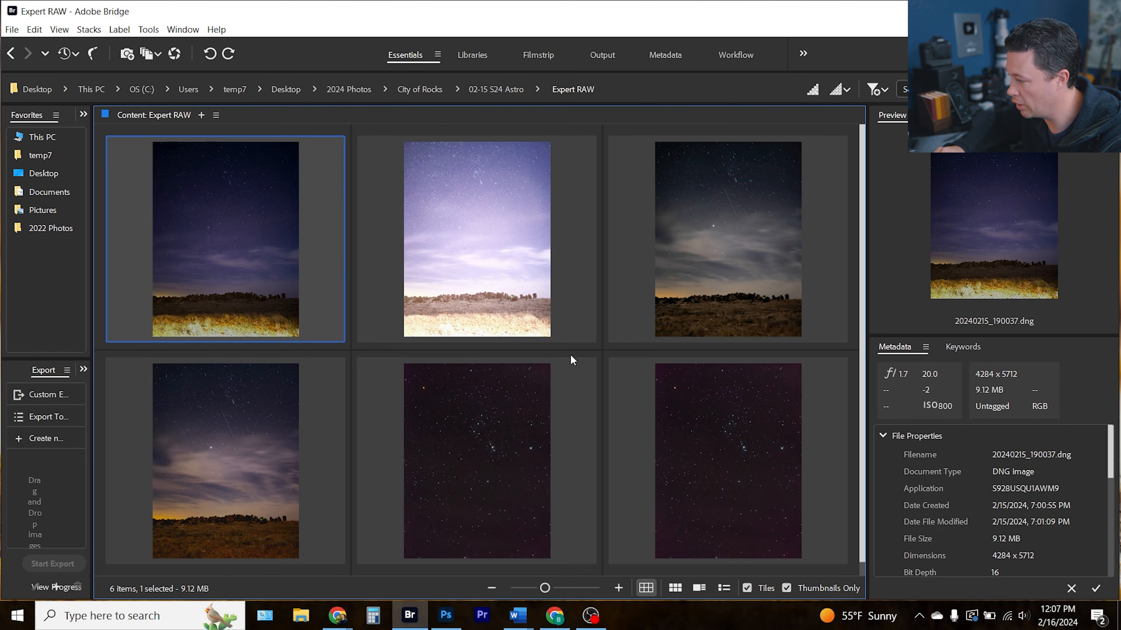
left_click(1014, 470)
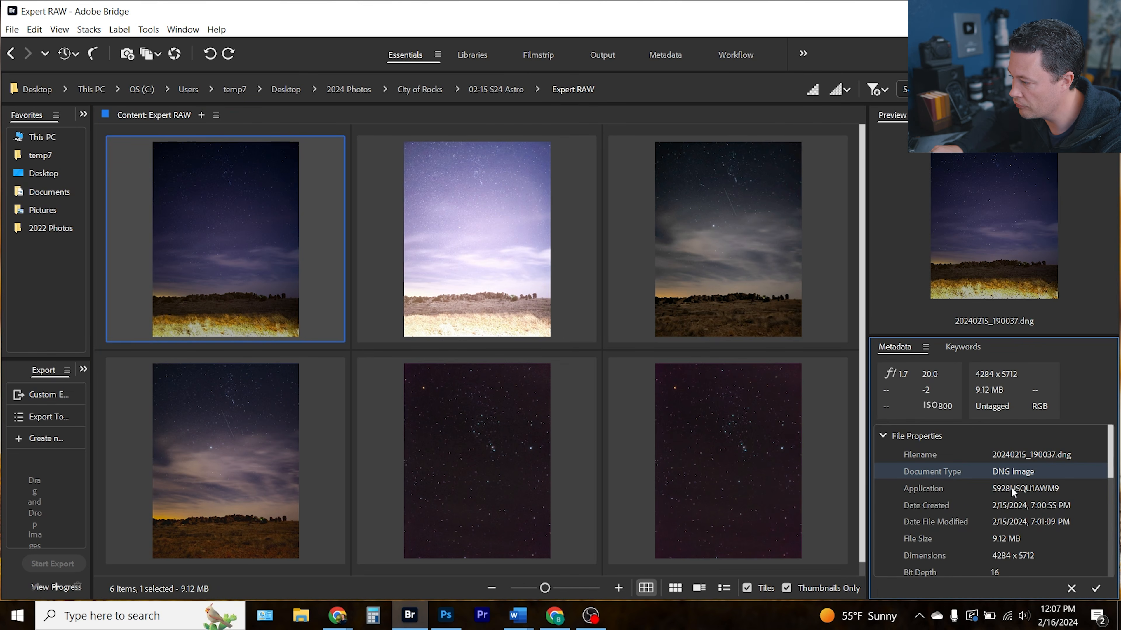
scroll(1011, 489, "down", 3)
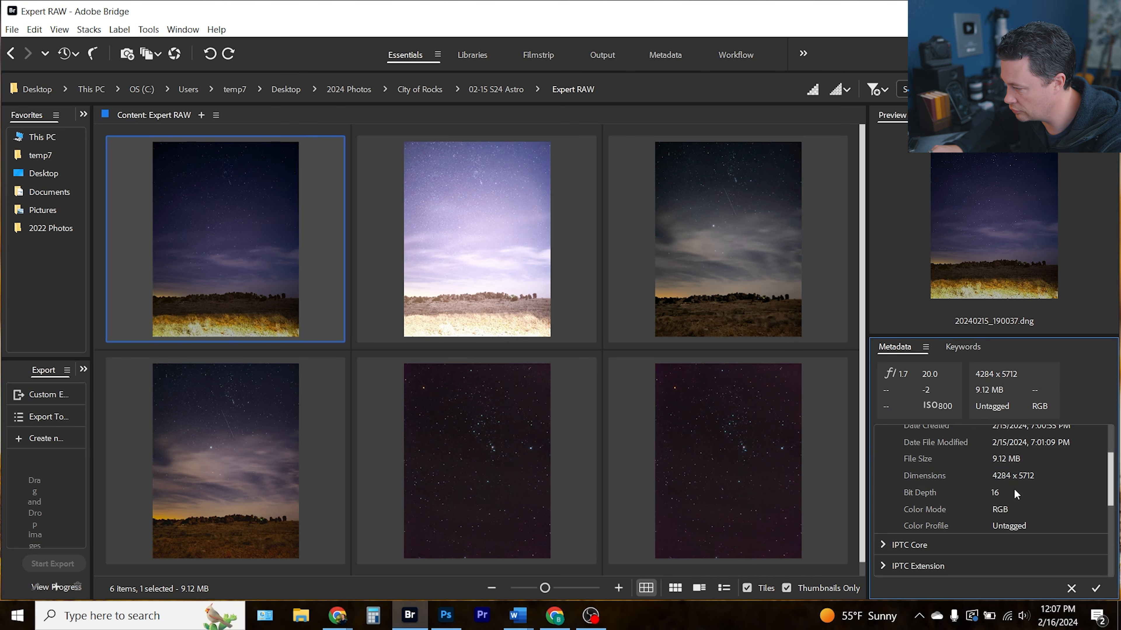
left_click(1001, 492)
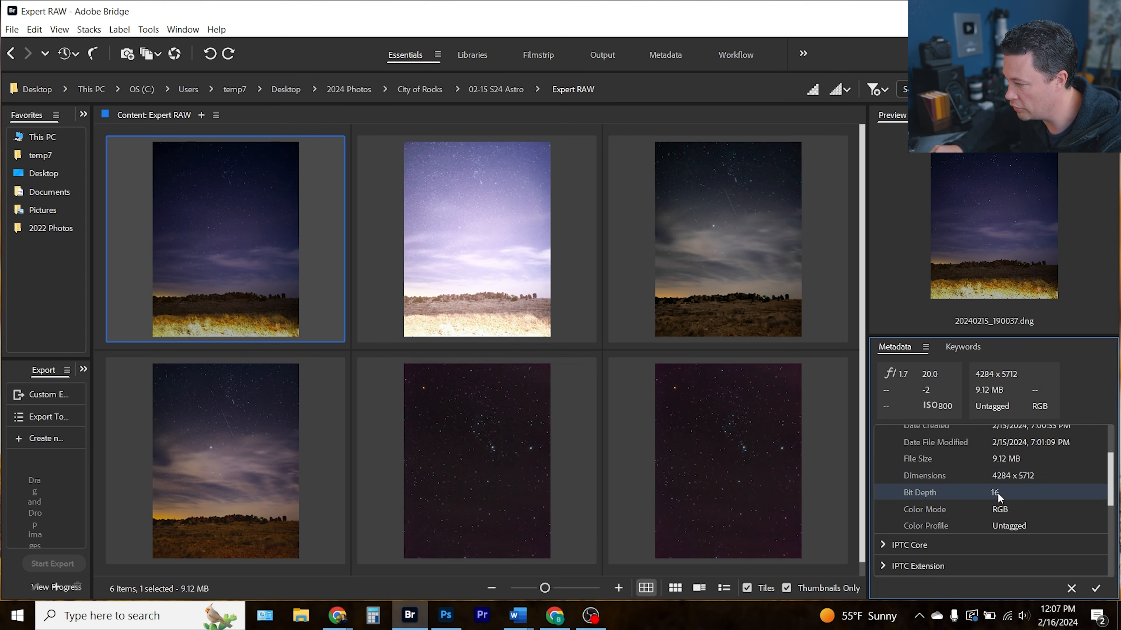
left_click(485, 97)
scroll(443, 365, "down", 10)
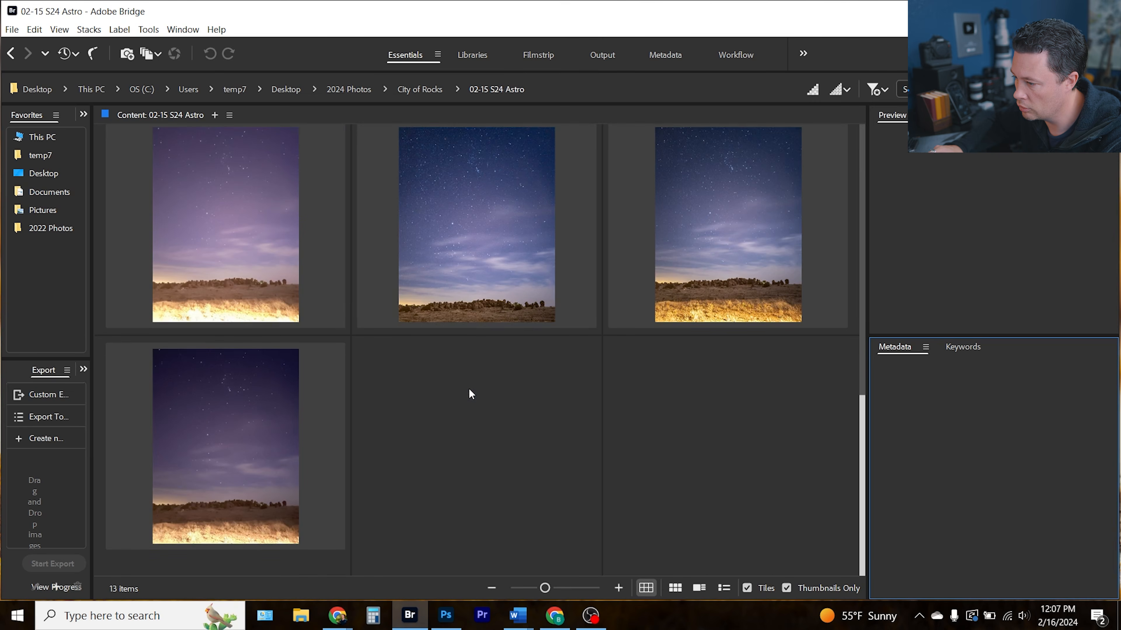
left_click(453, 268)
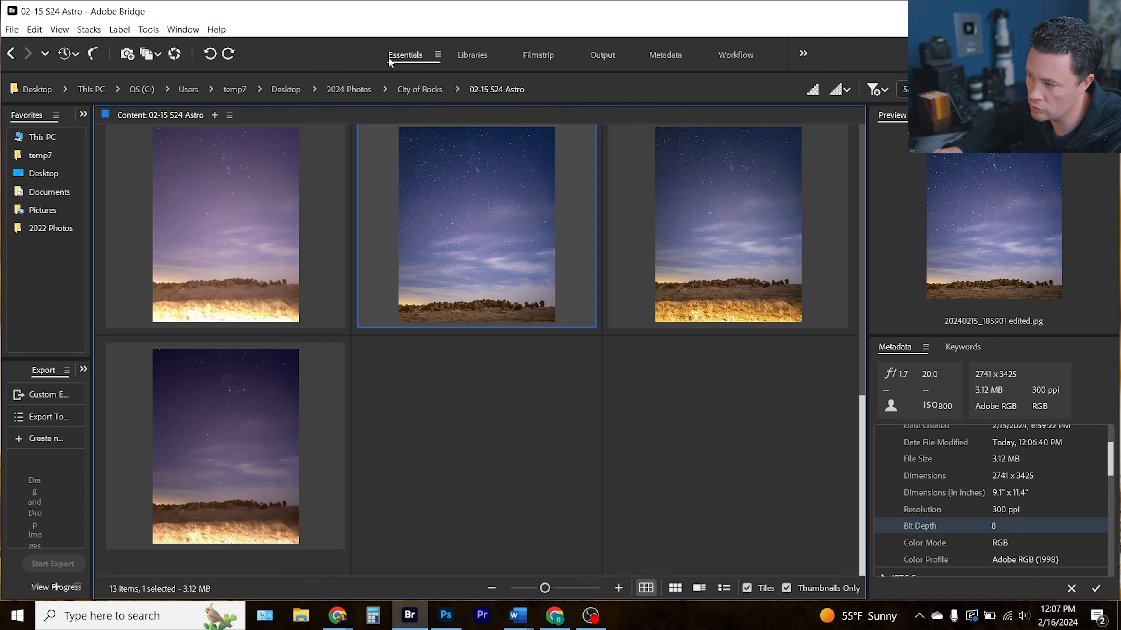
Open the Expert RAW DNG 20240215_190037 in Camera Raw
scroll(201, 218, "up", 10)
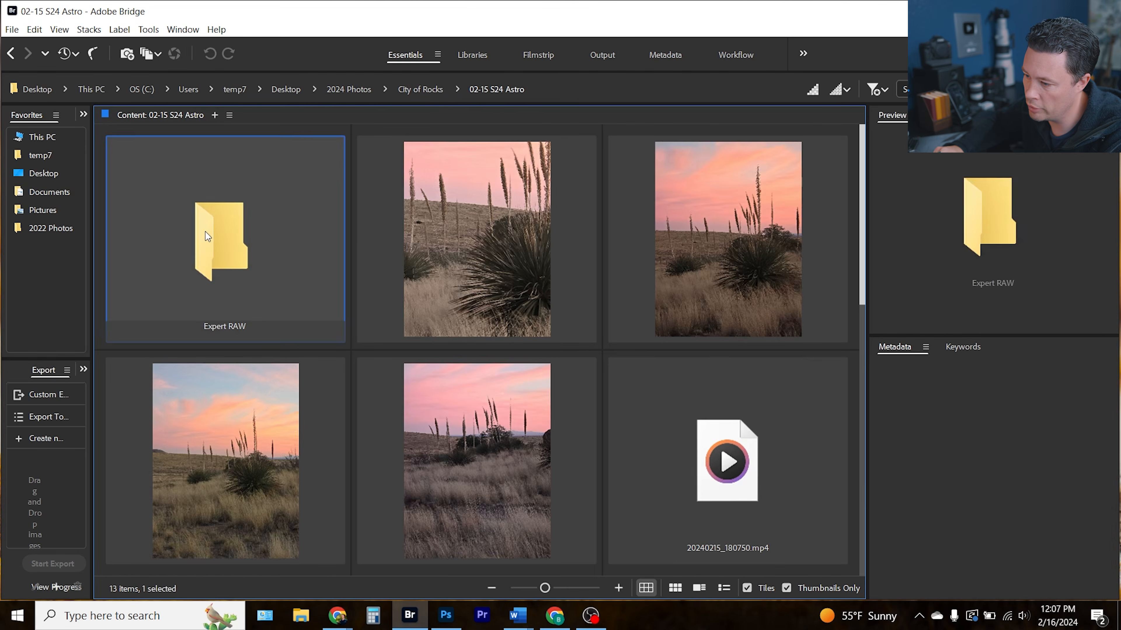
double_click(205, 231)
left_click(209, 260)
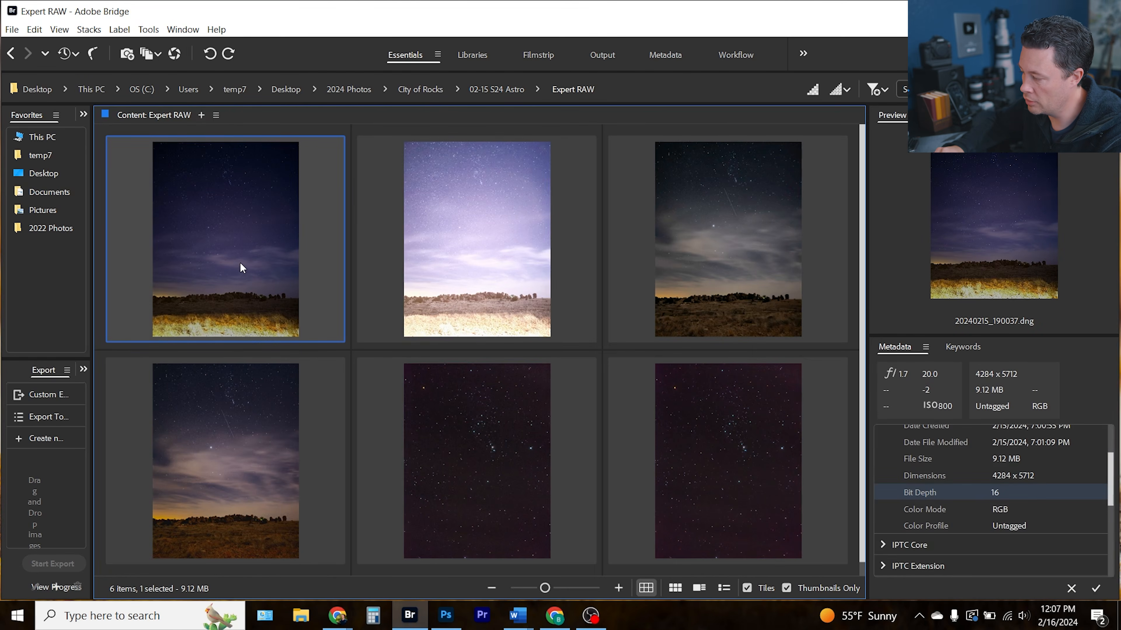
left_click(479, 264)
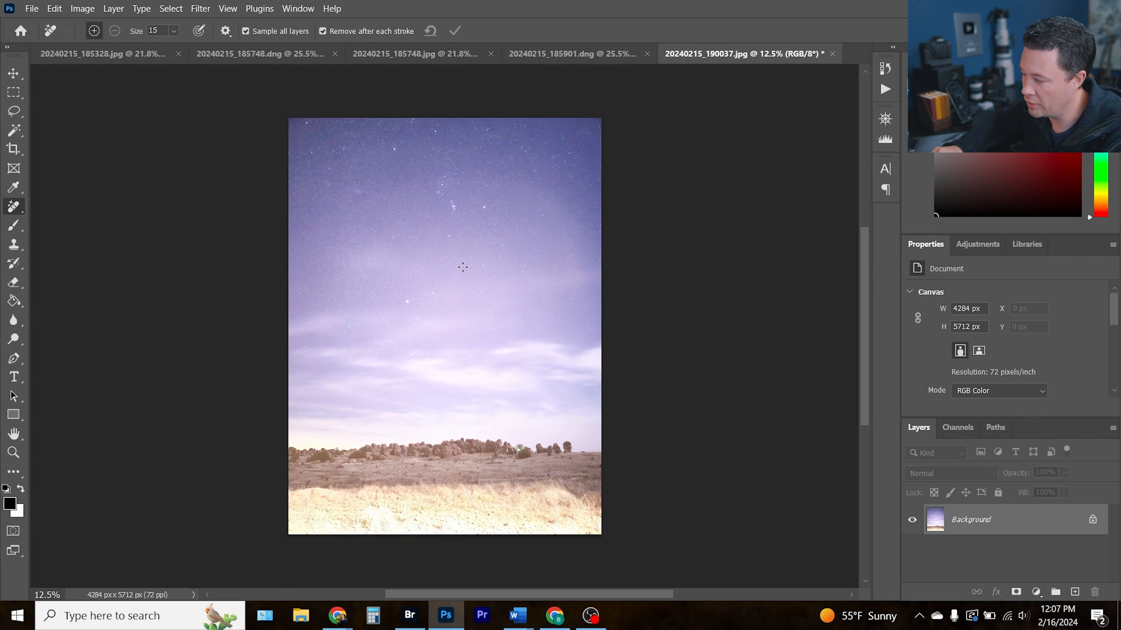
scroll(462, 267, "up", 1)
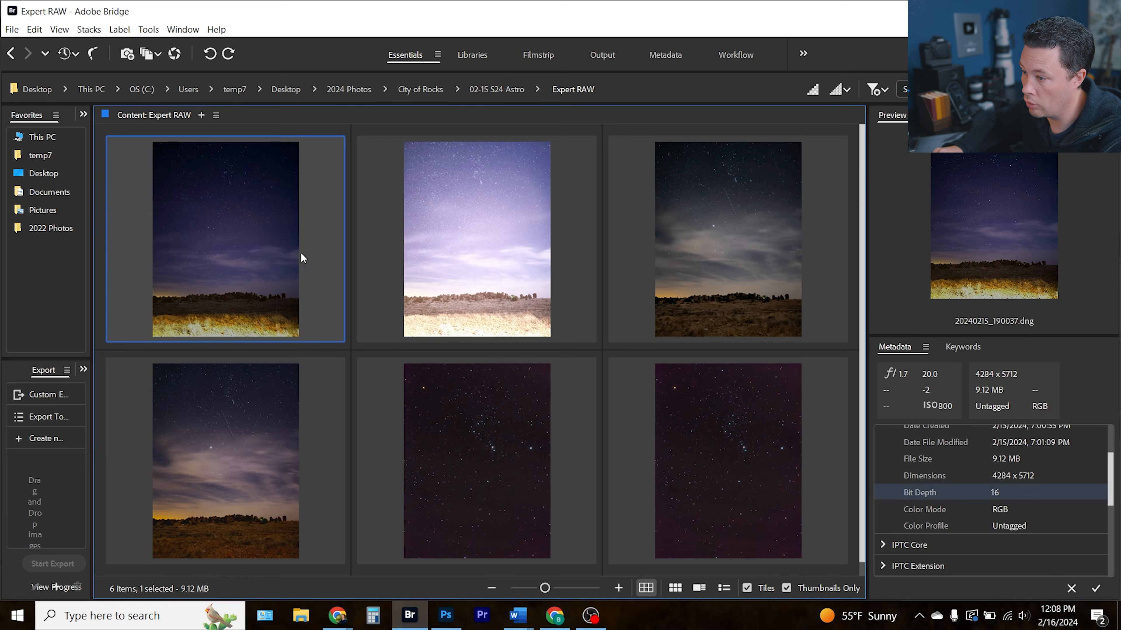
double_click(301, 252)
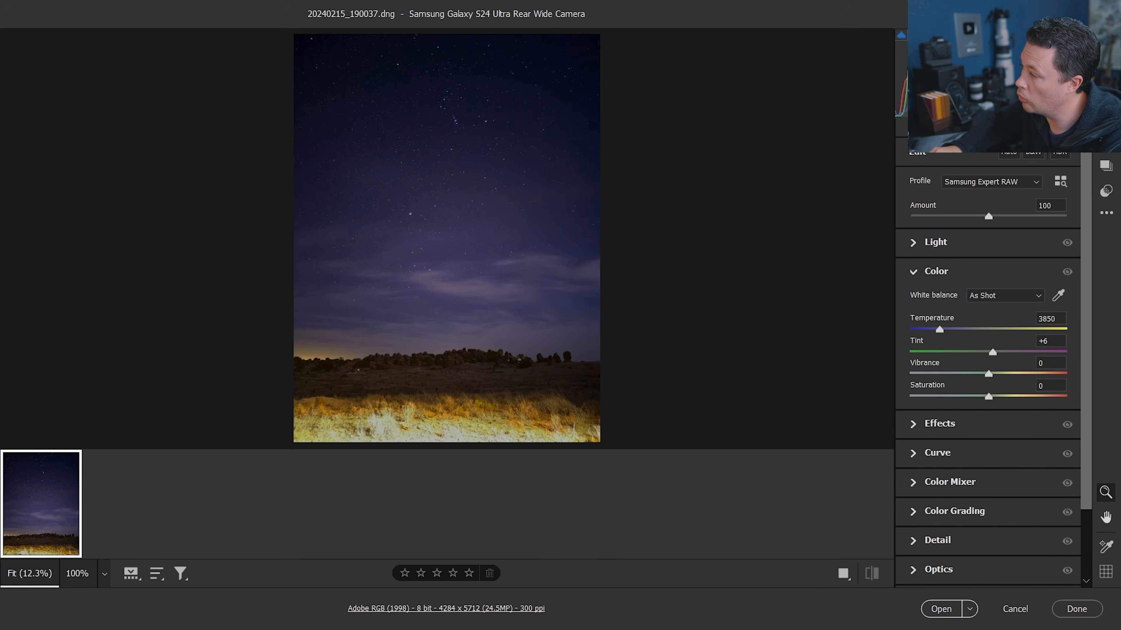
Create a Sky mask and raise its Exposure to +2.00
left_click(1106, 115)
left_click(990, 194)
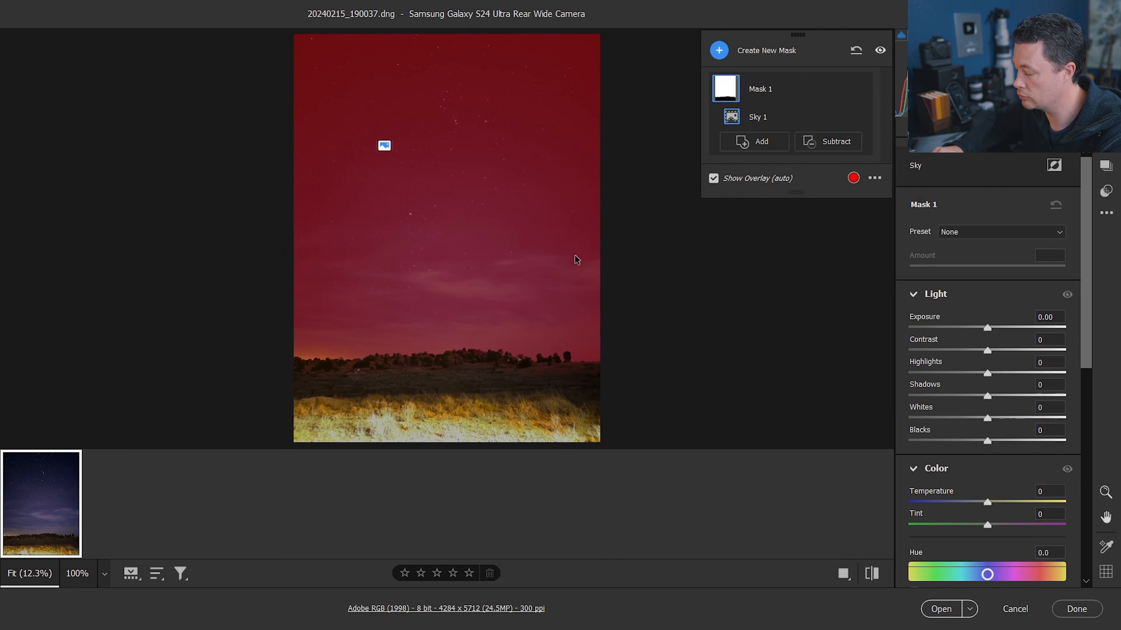
left_click_drag(992, 328, 1024, 327)
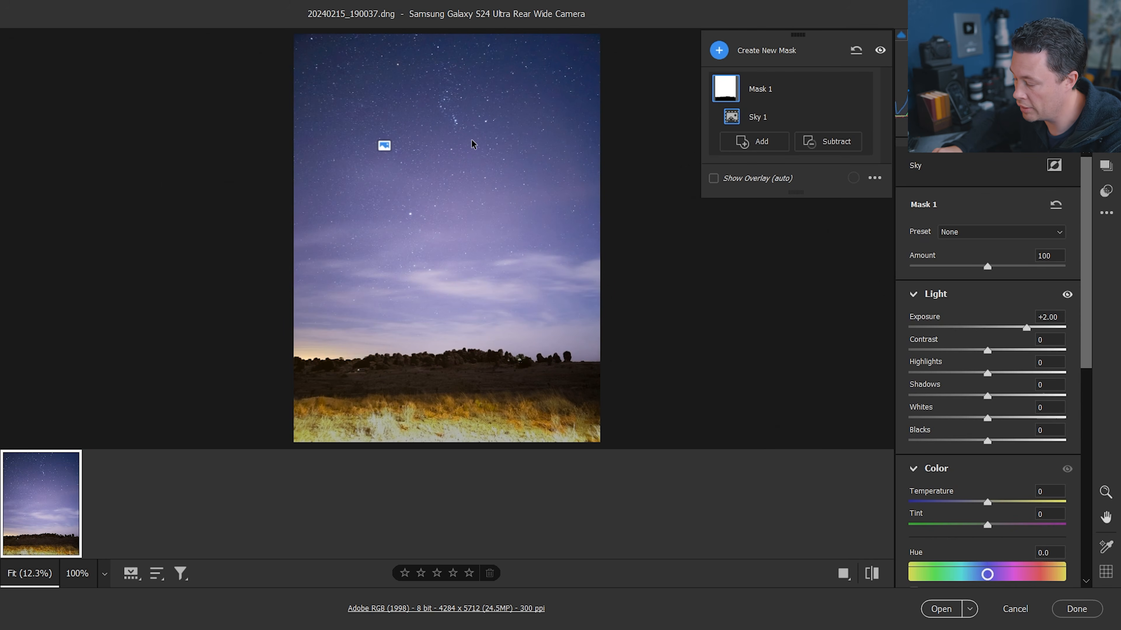
Set the sky mask's Temperature to -10 and Tint to -7
key("ctrl+plus")
key("ctrl+plus")
left_click_drag(443, 163, 484, 415)
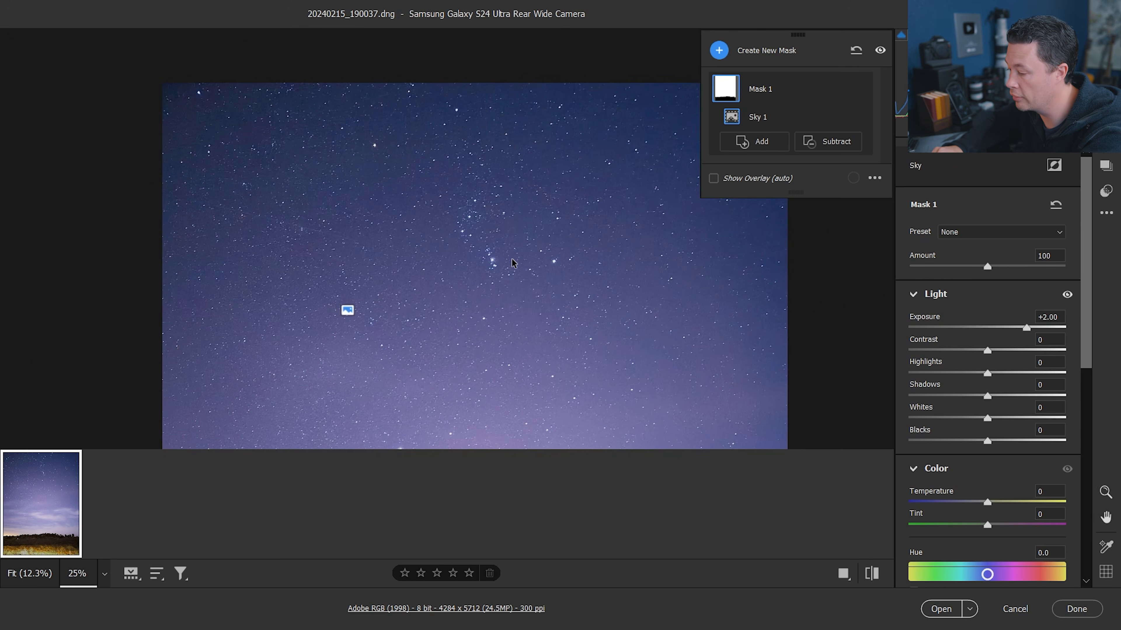
key("ctrl+0")
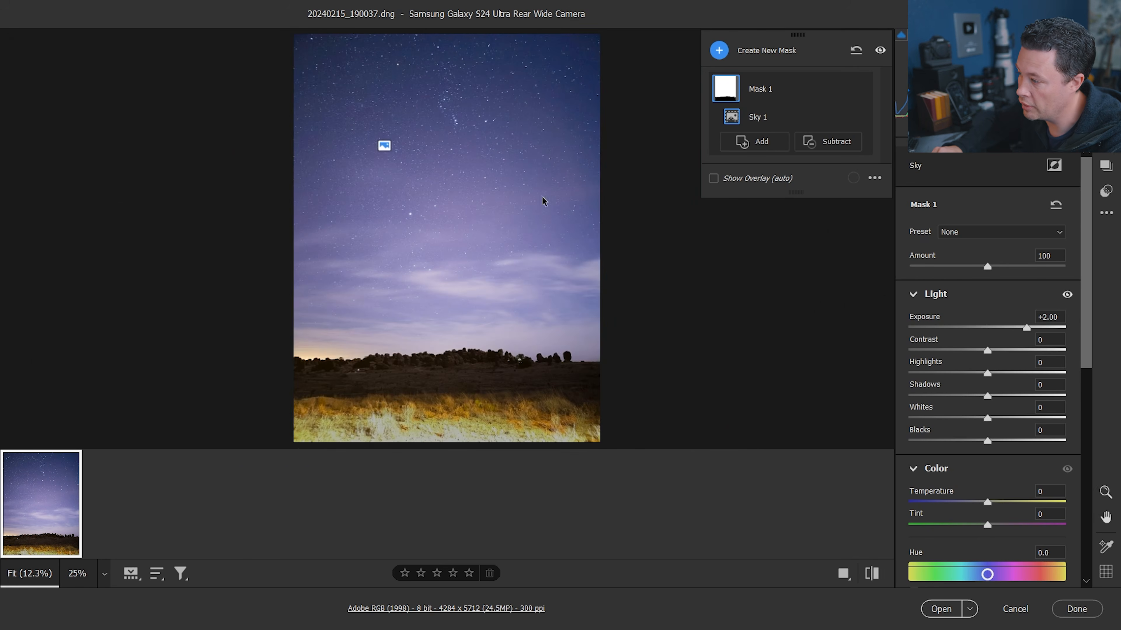
left_click_drag(987, 502, 979, 503)
left_click_drag(987, 525, 982, 525)
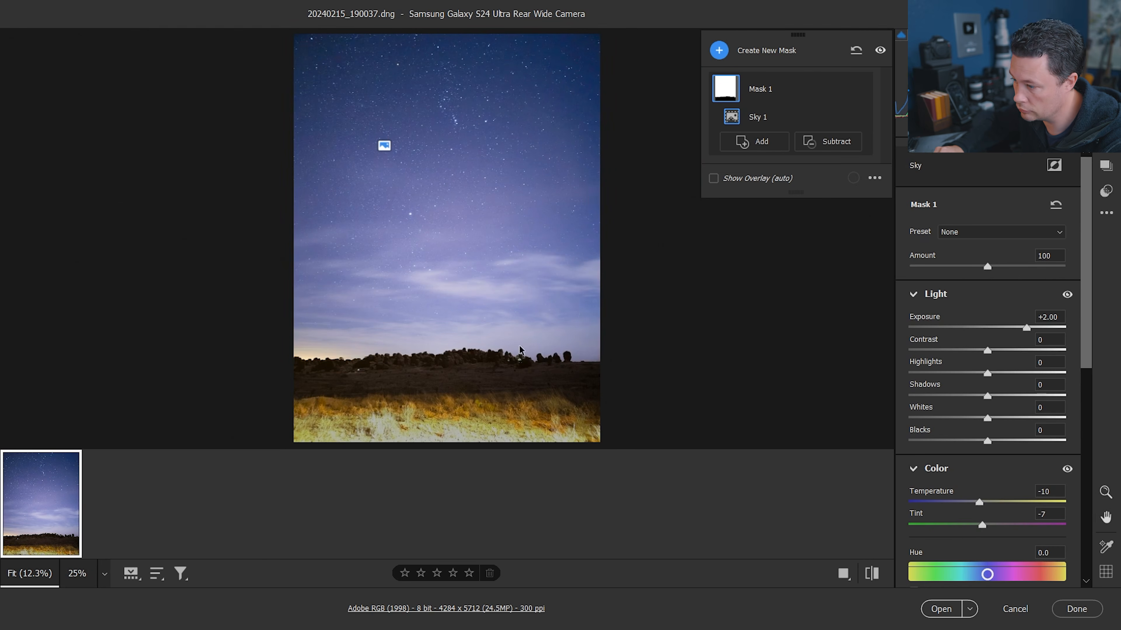
Set the sky mask's Dehaze to +25 and Clarity to +10
scroll(1013, 465, "down", 4)
mouse_move(987, 447)
left_mouse_down()
mouse_move(1029, 446)
mouse_move(1006, 447)
left_mouse_up()
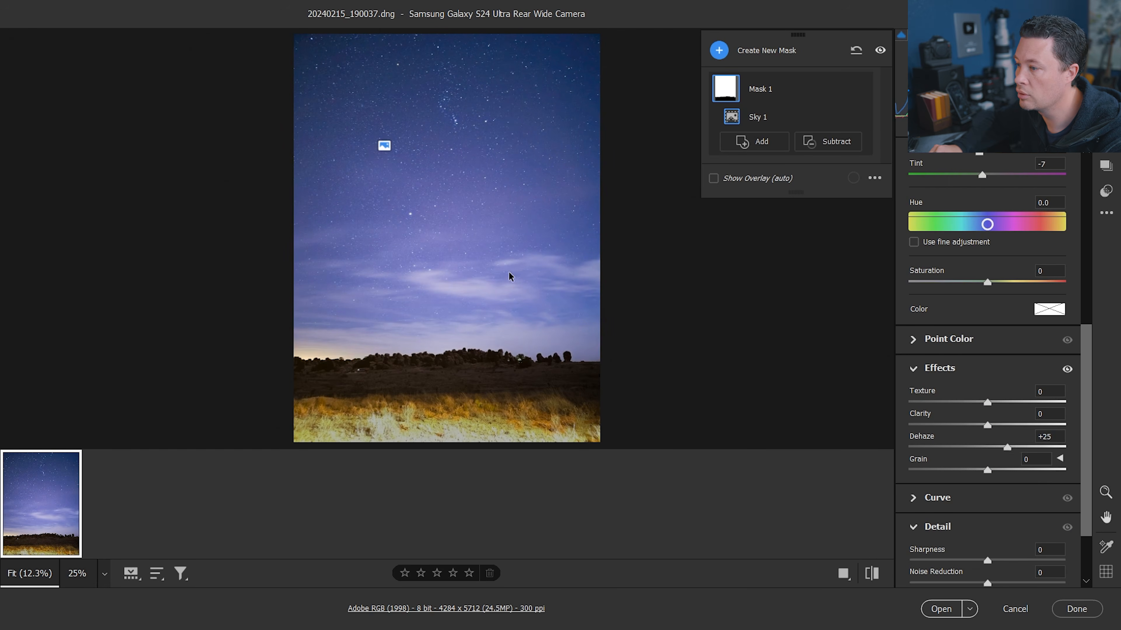
left_click(996, 424)
scroll(996, 423, "down", 2)
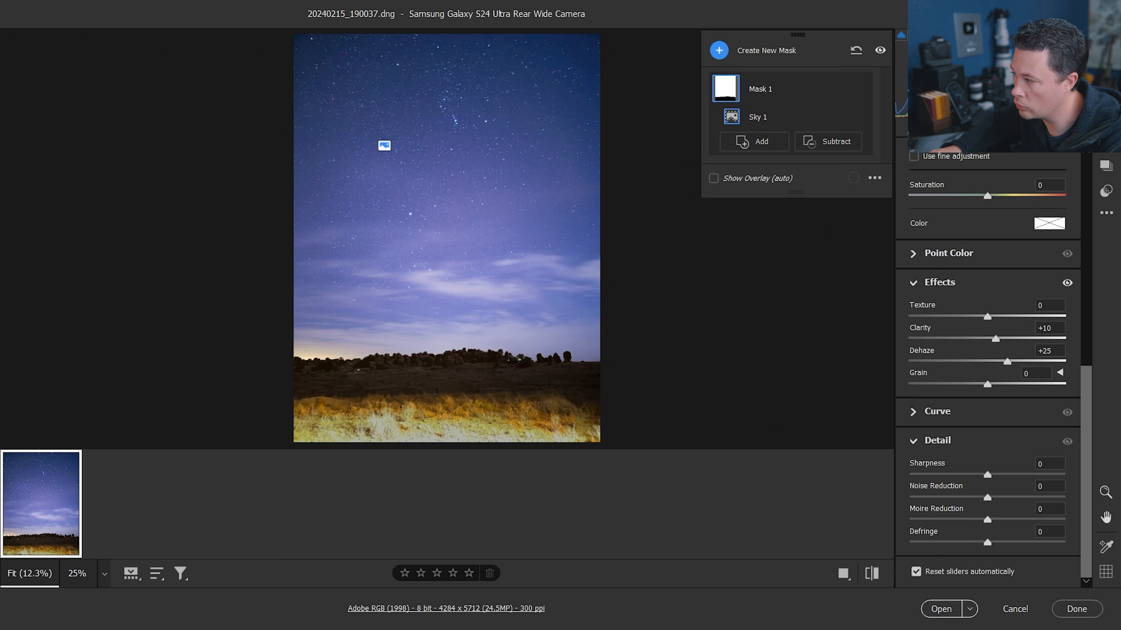
Leave masking and expand the Detail section of the Edit panel
left_click(1106, 43)
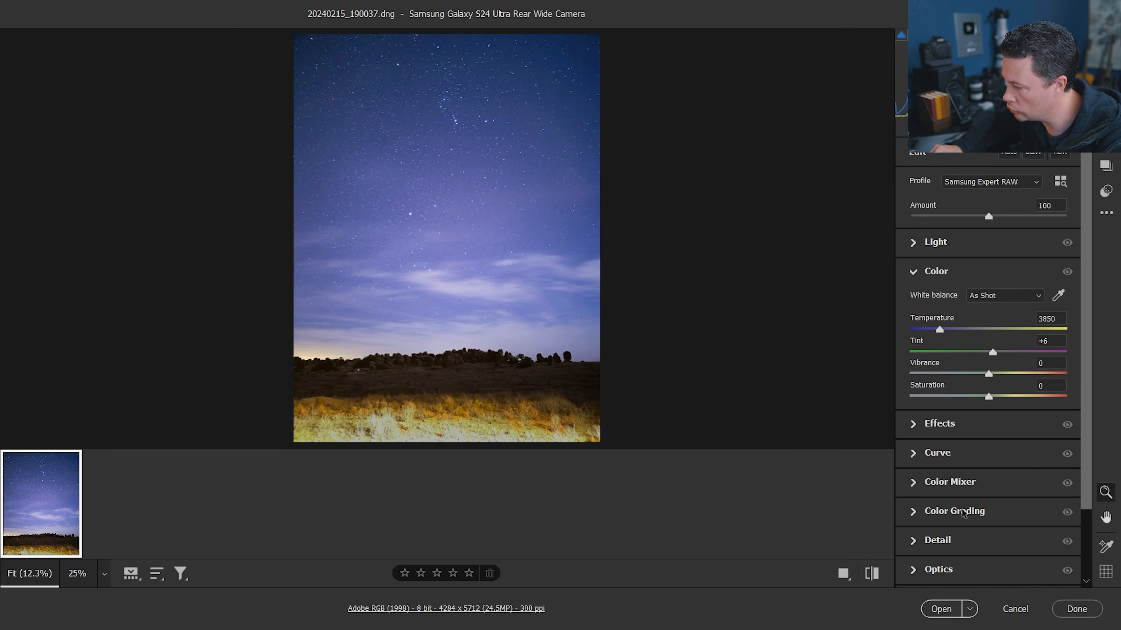
left_click(913, 540)
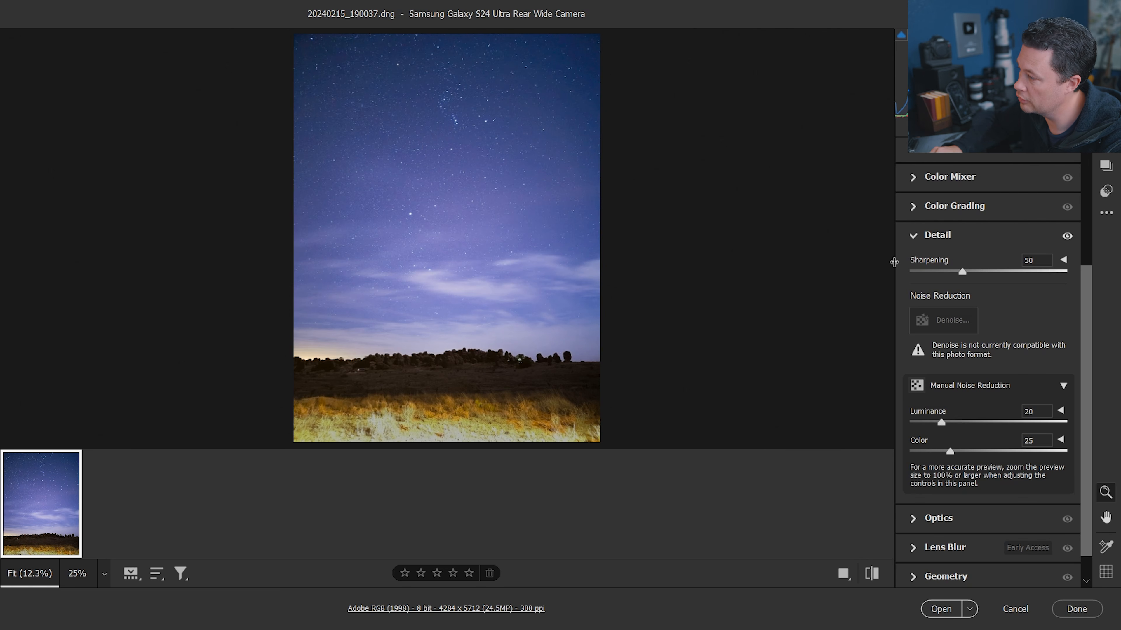
Brush a new mask over the bright foreground grass and lower its Highlights to -9 and Whites to -14
key("m")
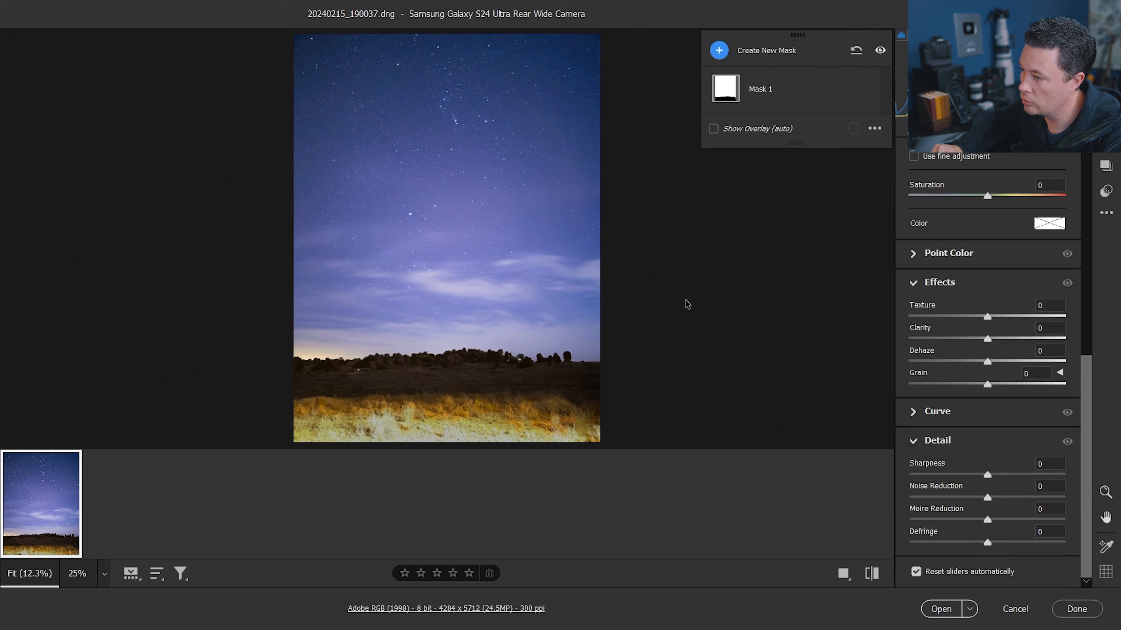
left_click(723, 50)
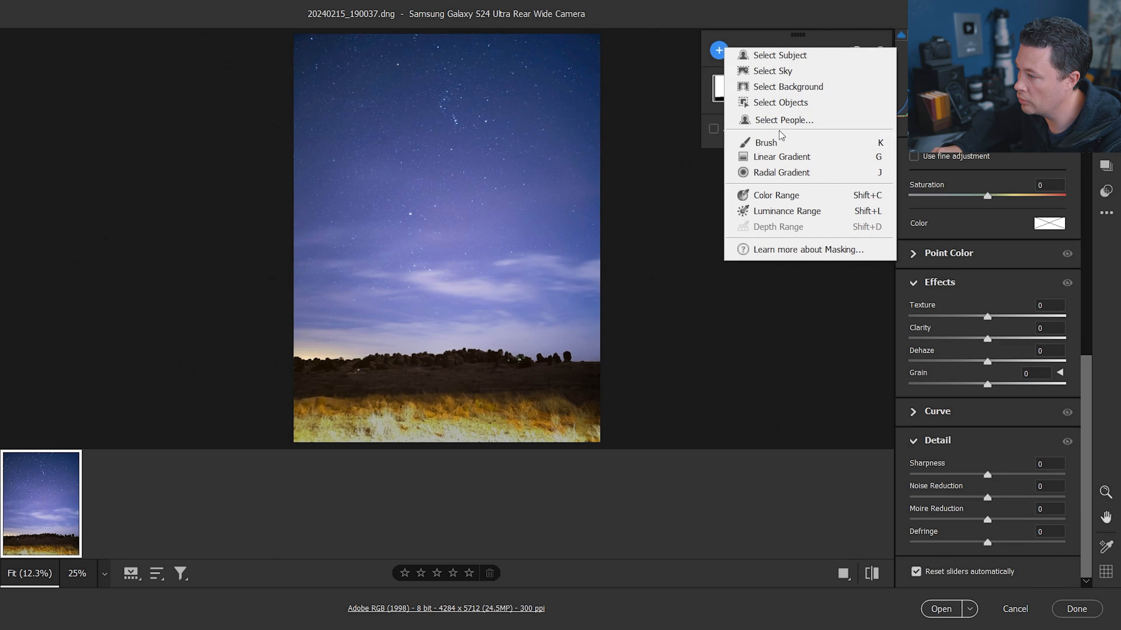
left_click(757, 145)
left_click_drag(545, 438, 283, 430)
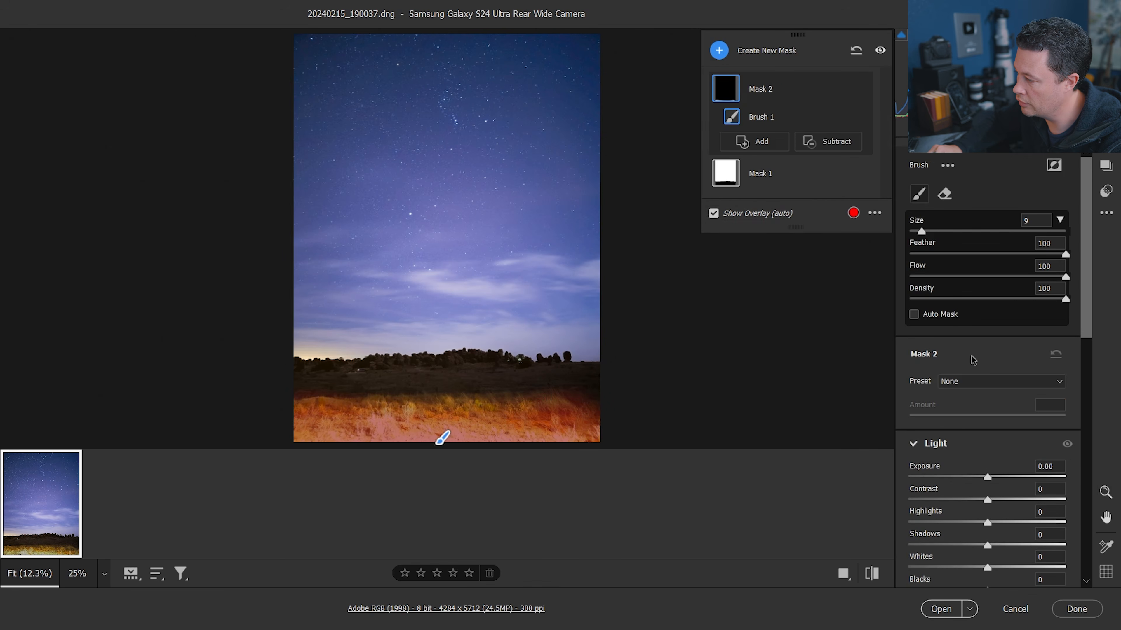
left_click_drag(987, 522, 873, 516)
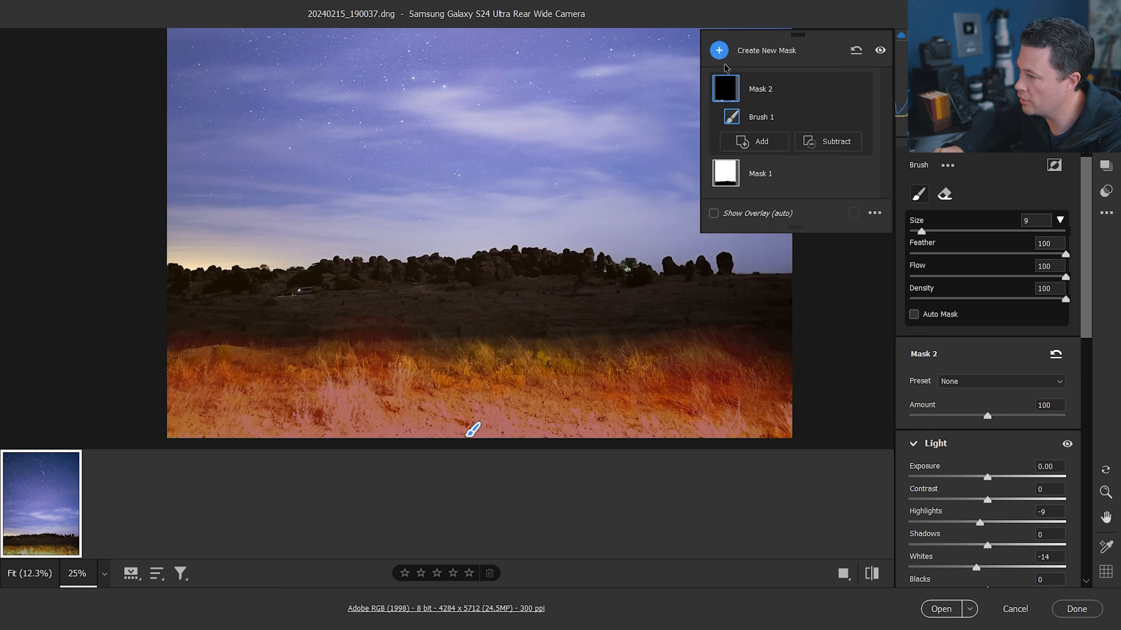
Brush another new mask across the dark midground and rocks, and raise its Shadows to +100
left_click(718, 51)
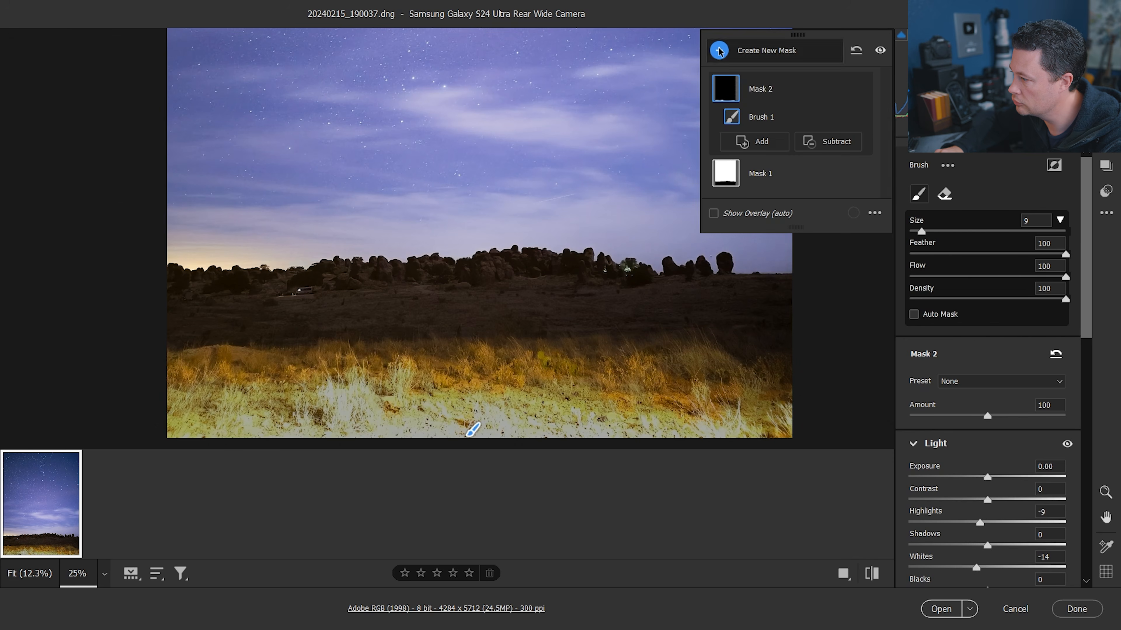
left_click(750, 142)
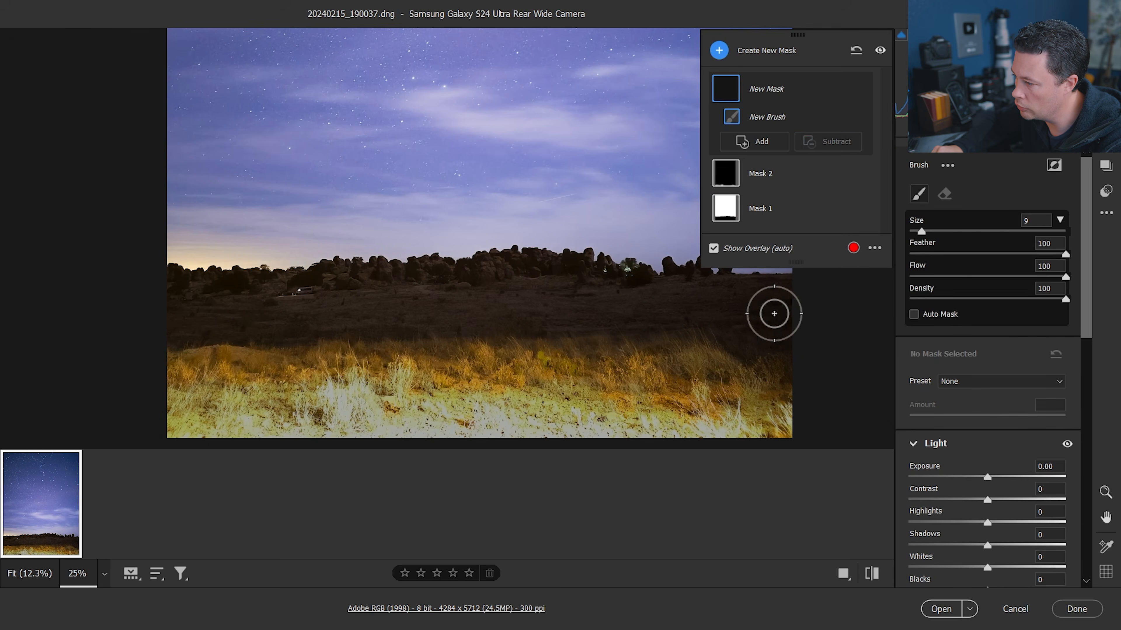
mouse_move(775, 313)
left_mouse_down()
mouse_move(177, 322)
mouse_move(409, 324)
left_mouse_up()
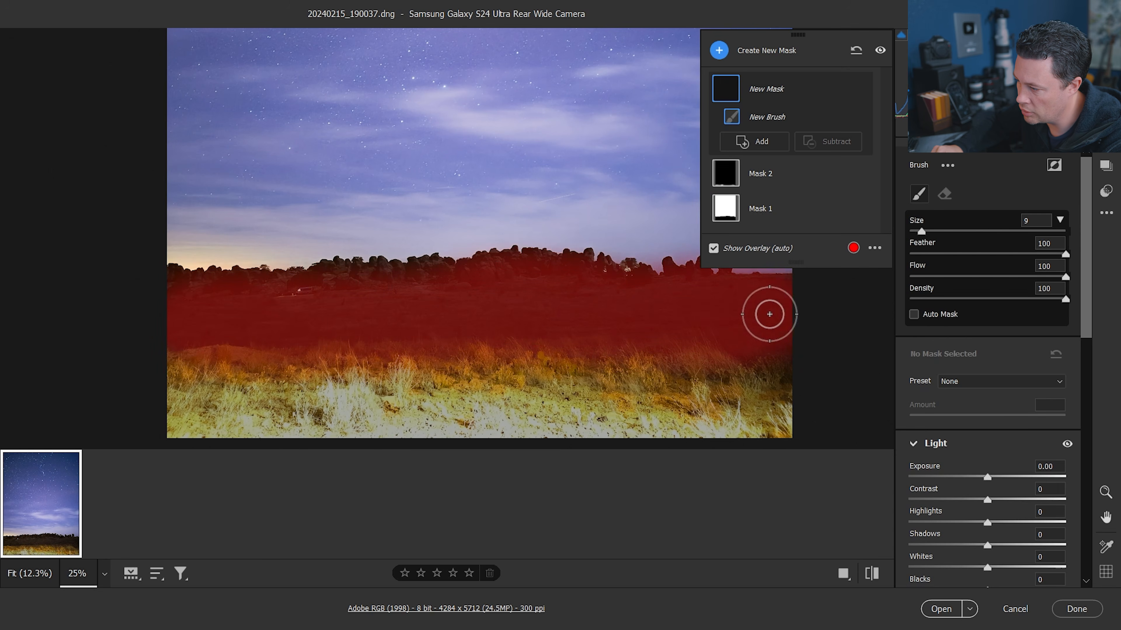
mouse_move(685, 288)
left_mouse_down()
mouse_move(538, 283)
mouse_move(137, 302)
left_mouse_up()
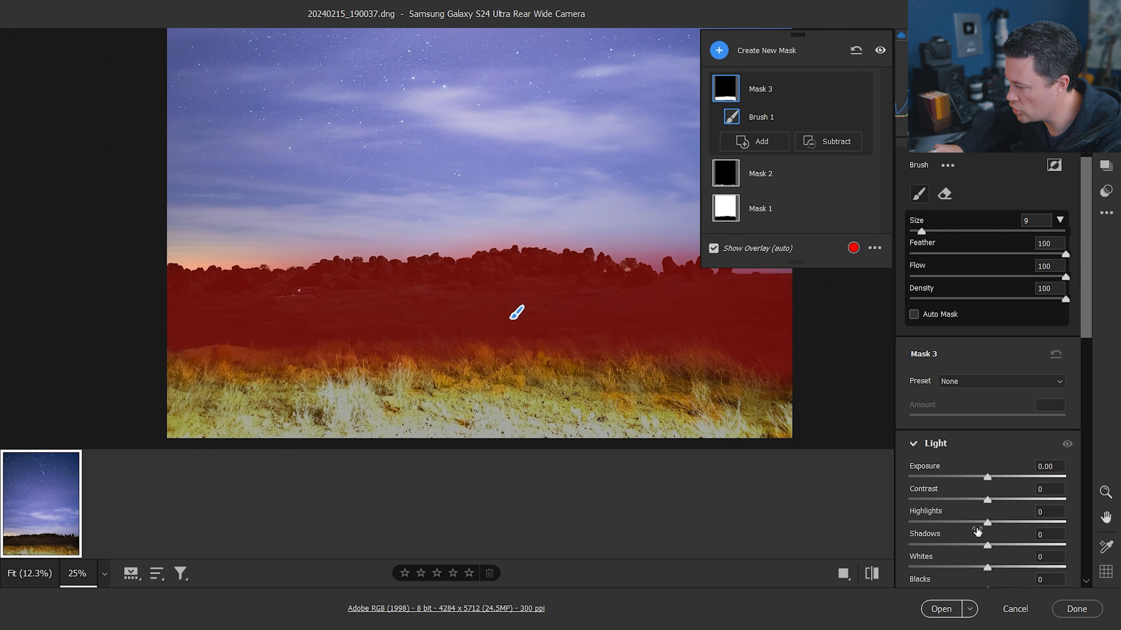
left_click_drag(987, 546, 1048, 548)
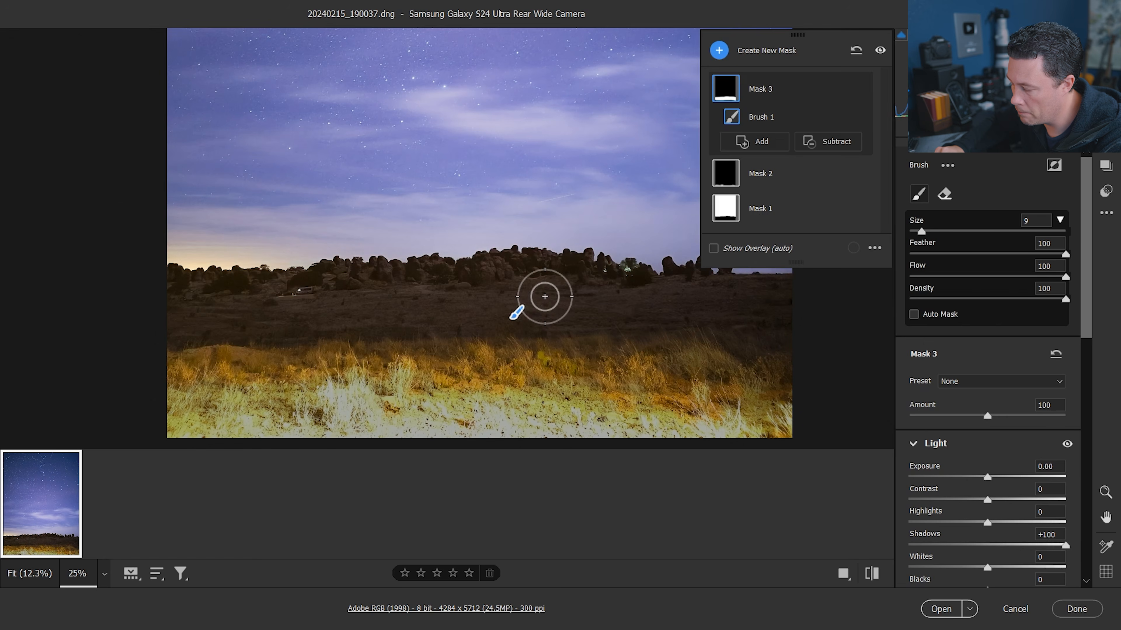
Zoom in on the brightened midground and toggle between before and after views to compare the edits
key("ctrl+plus")
key("ctrl+plus")
key("ctrl+plus")
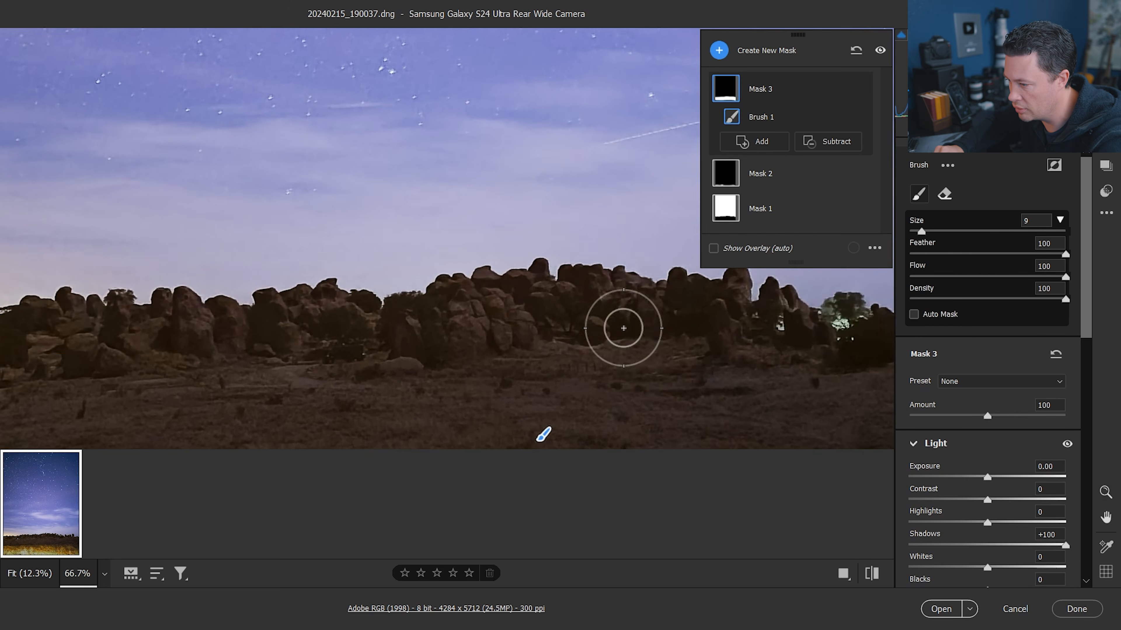
left_click_drag(363, 363, 590, 268)
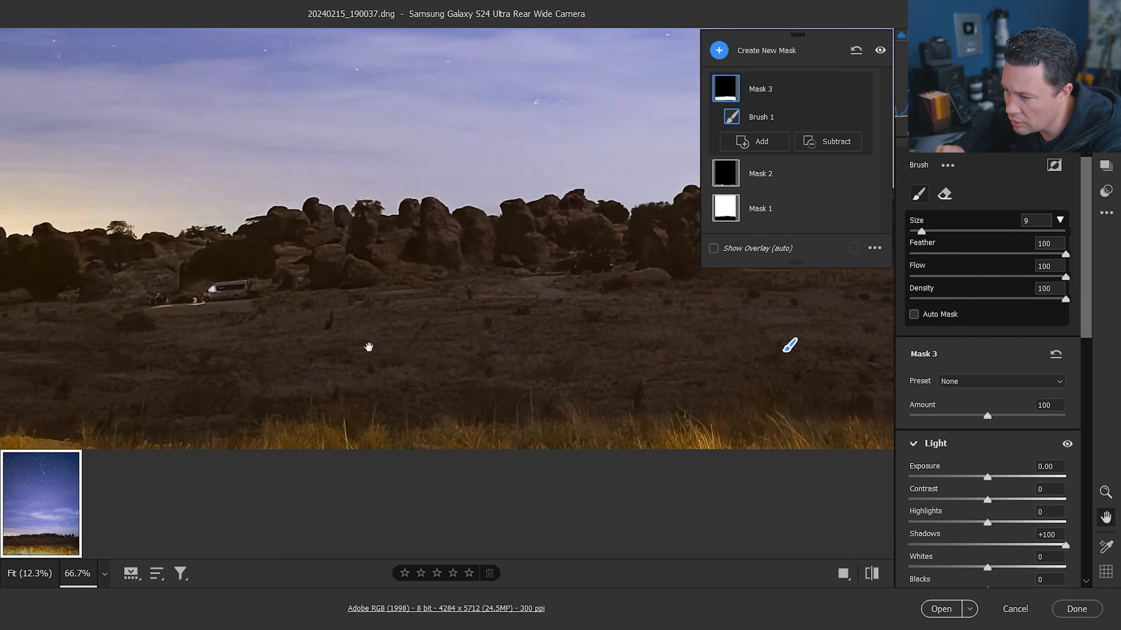
left_click_drag(607, 325, 293, 333)
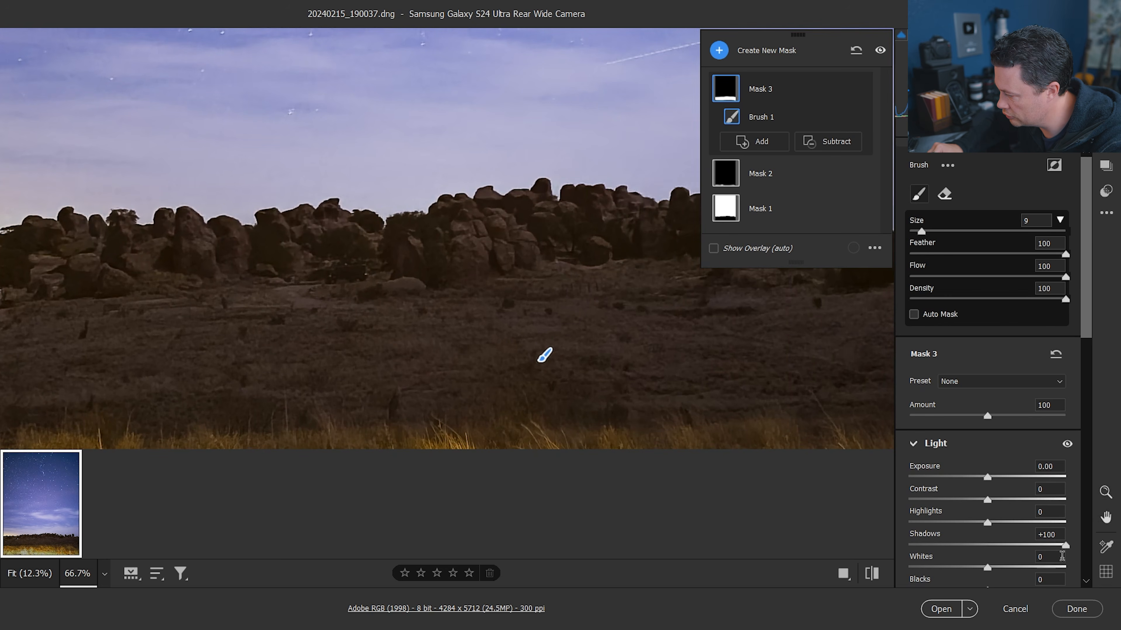
mouse_move(1065, 545)
left_mouse_down()
mouse_move(1028, 546)
mouse_move(1073, 541)
left_mouse_up()
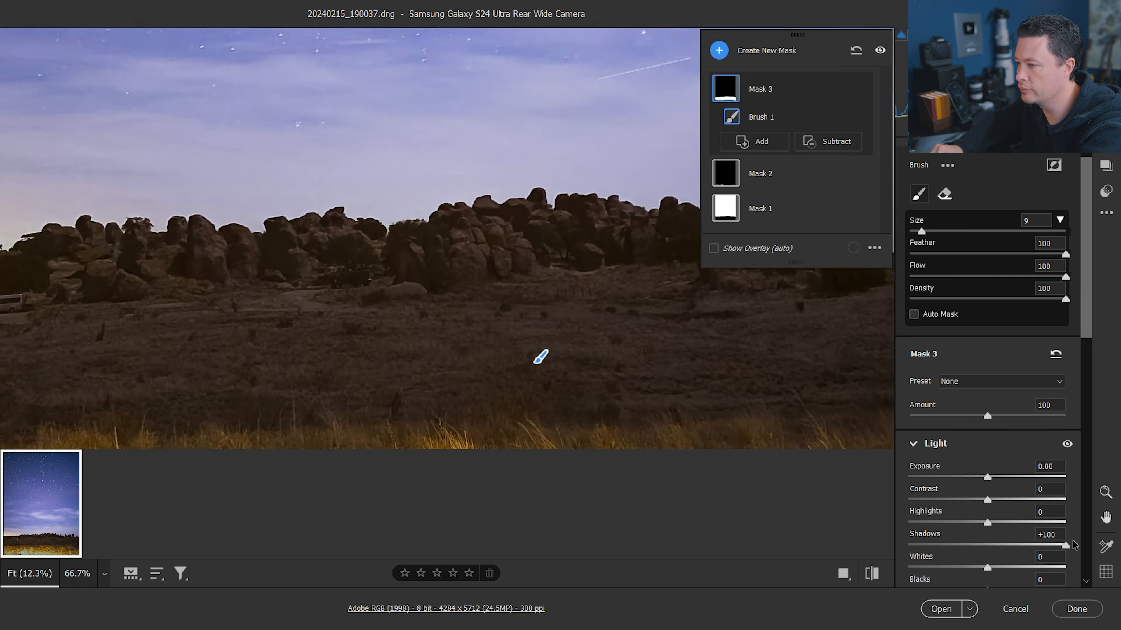
key("ctrl+0")
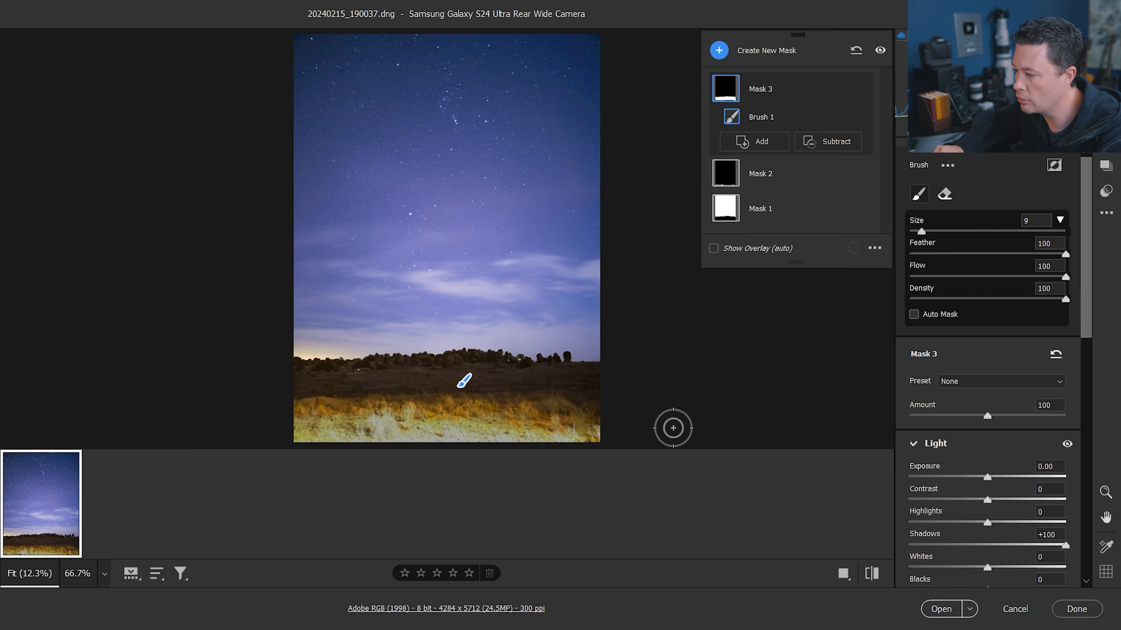
key("backslash")
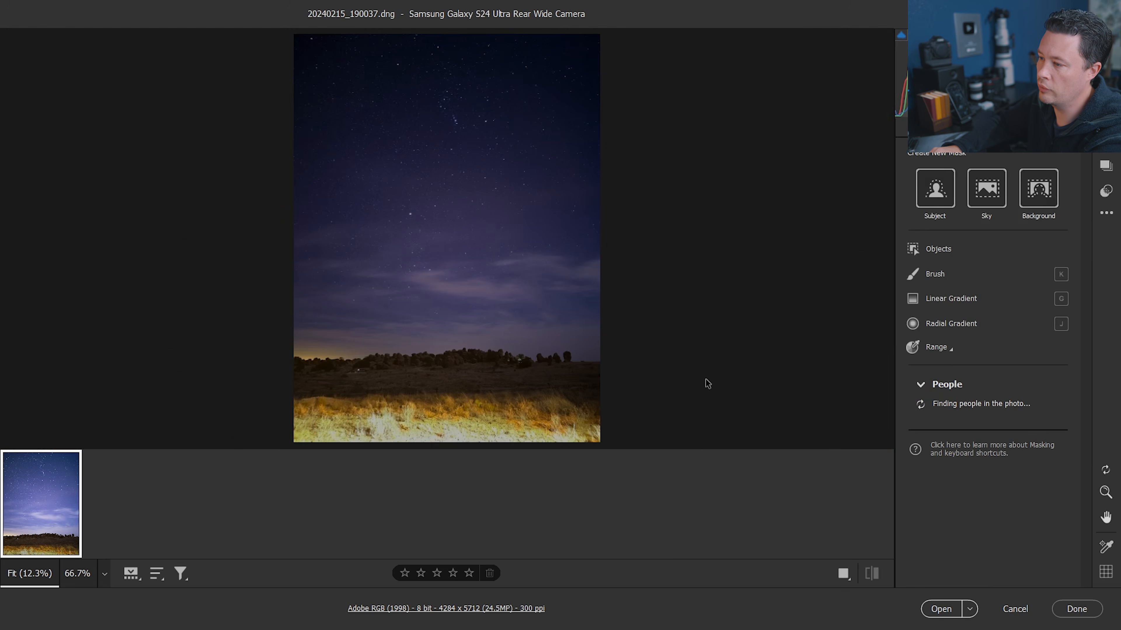
key("backslash")
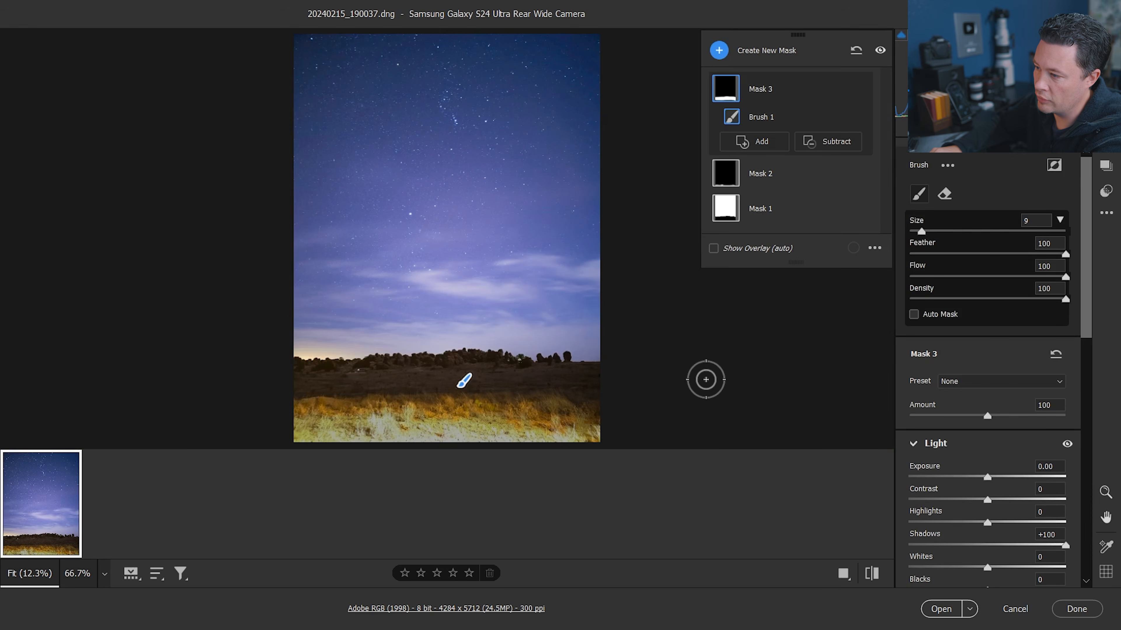
key("backslash")
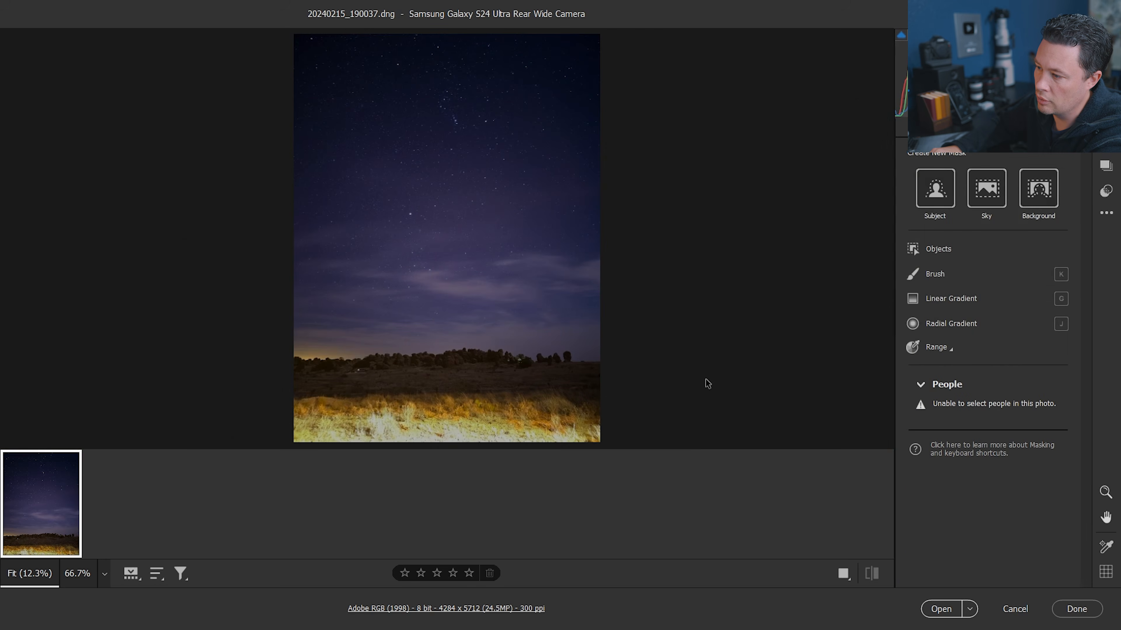
key("backslash")
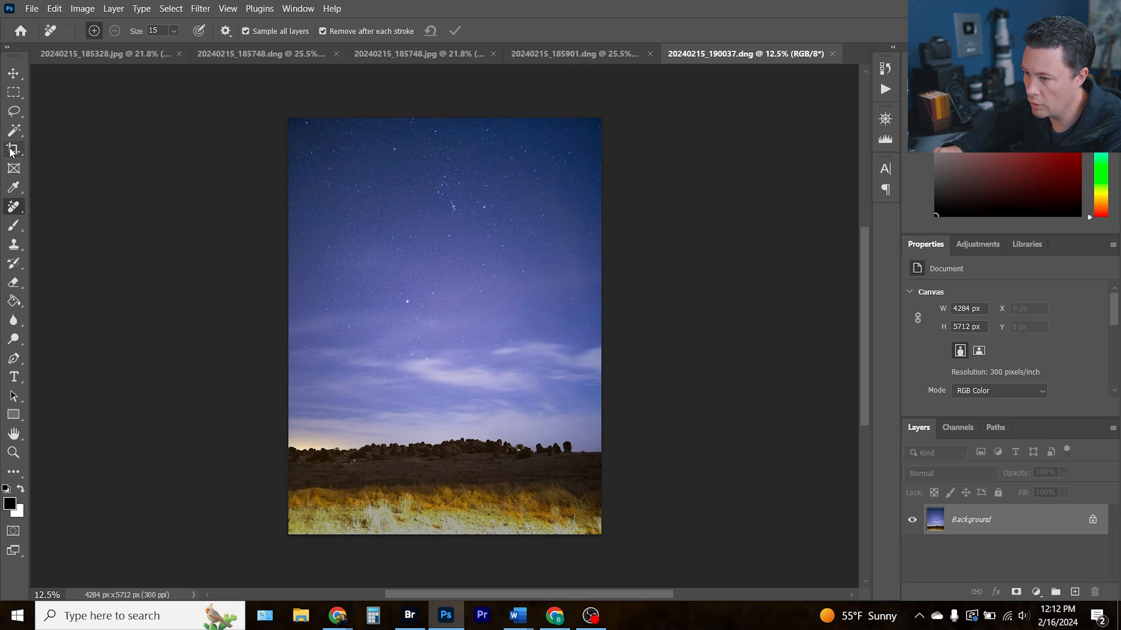
Crop the image at a 4:5 ratio to remove the bright foreground grass, trimming the bottom edge slightly further
left_click(13, 149)
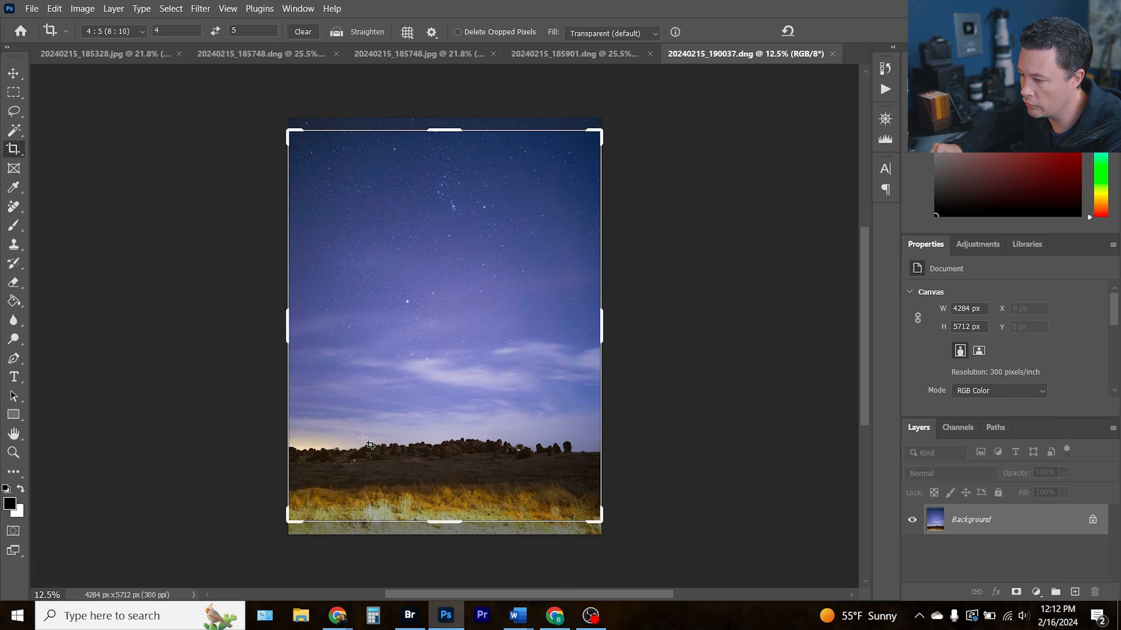
left_click_drag(291, 521, 303, 503)
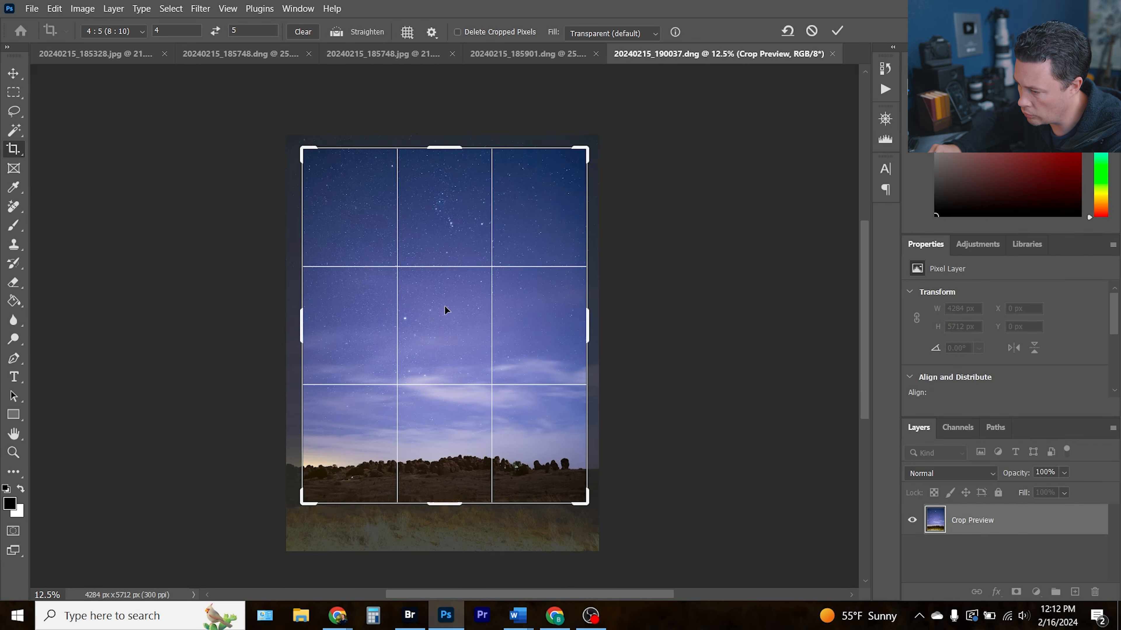
left_click(837, 30)
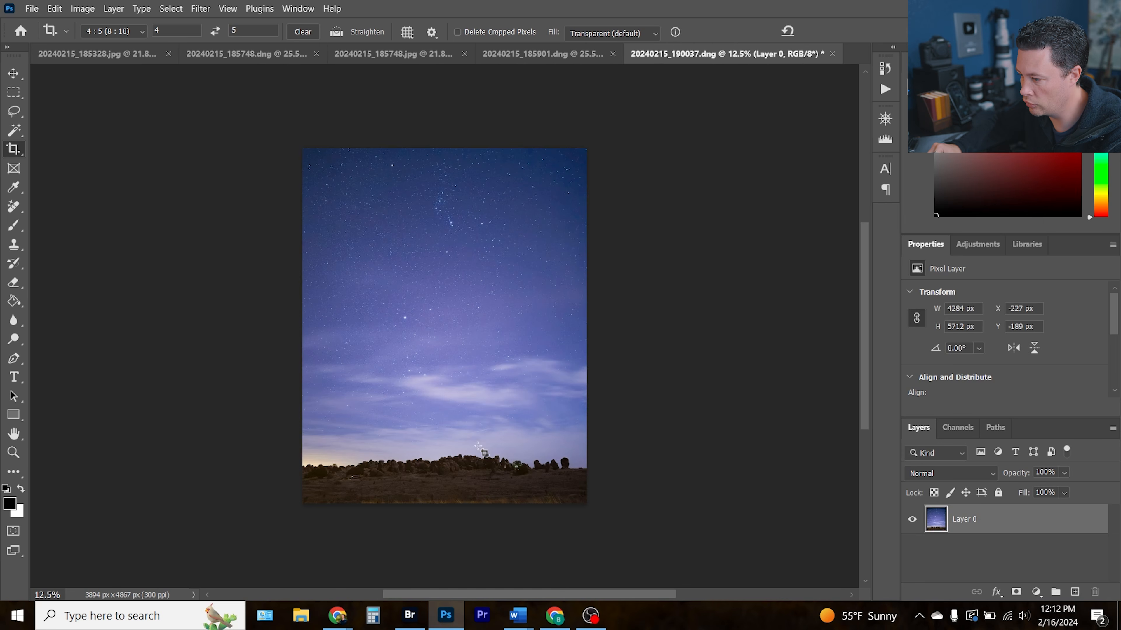
left_click(499, 449)
mouse_move(578, 503)
left_mouse_down()
mouse_move(595, 466)
mouse_move(576, 498)
left_mouse_up()
key("Return")
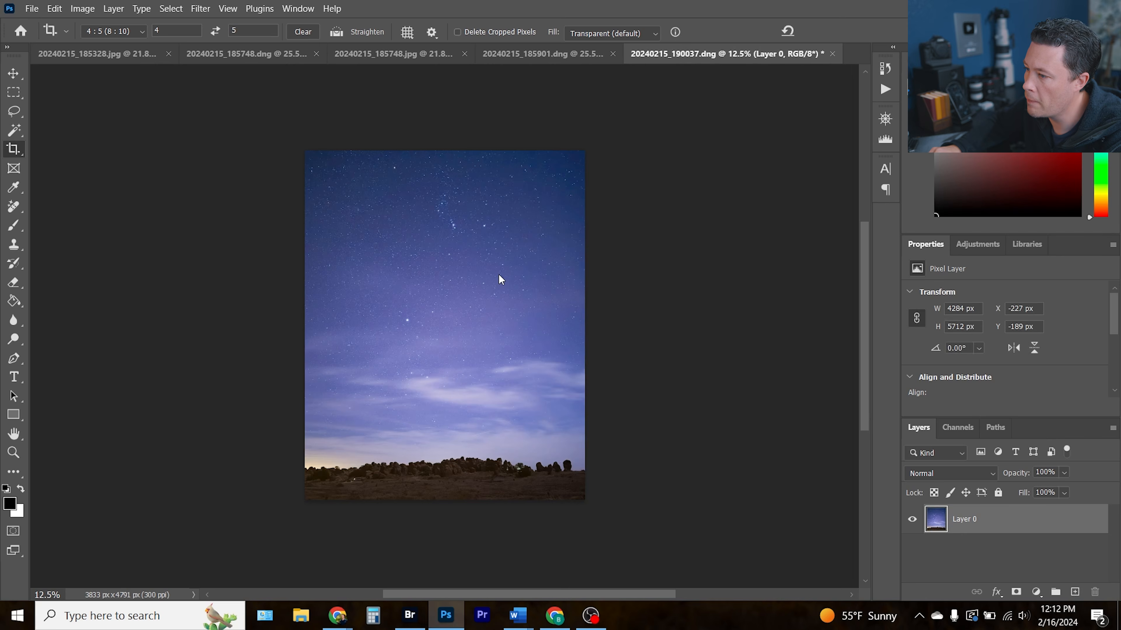
Duplicate the image layer and open the copy in Luminar Neo through the Skylum Software filters
key("ctrl+0")
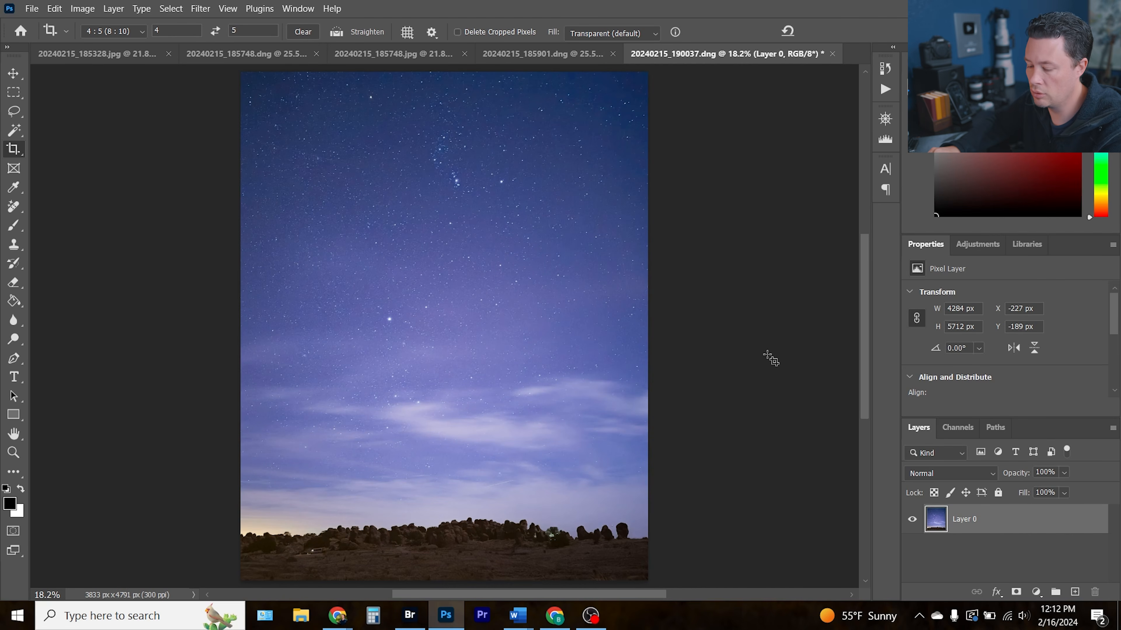
key("ctrl+j")
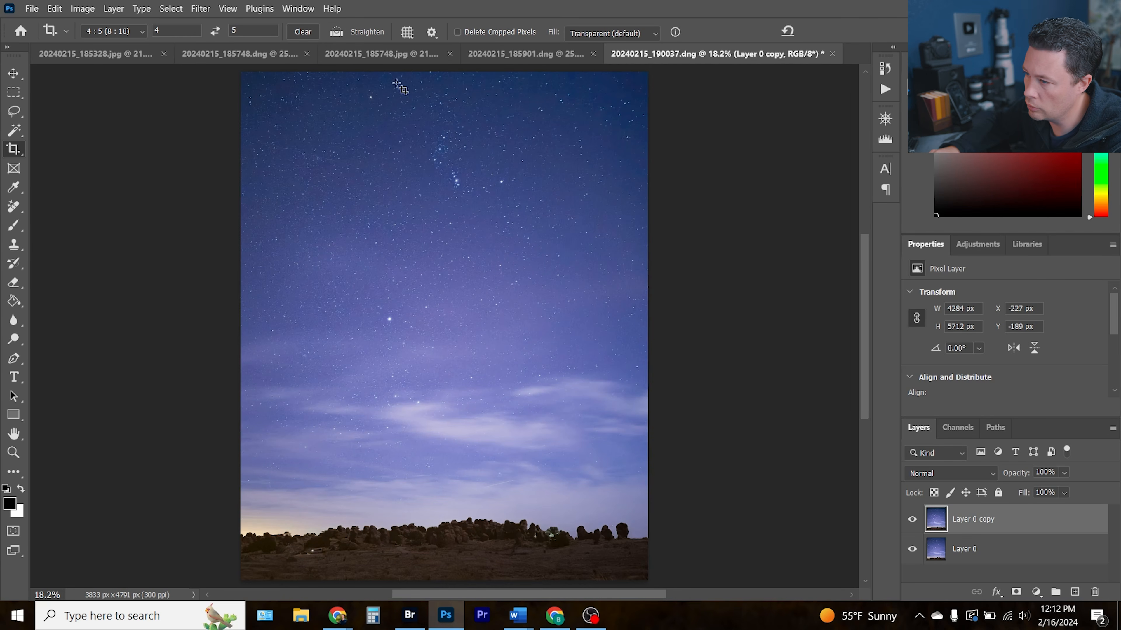
left_click(201, 9)
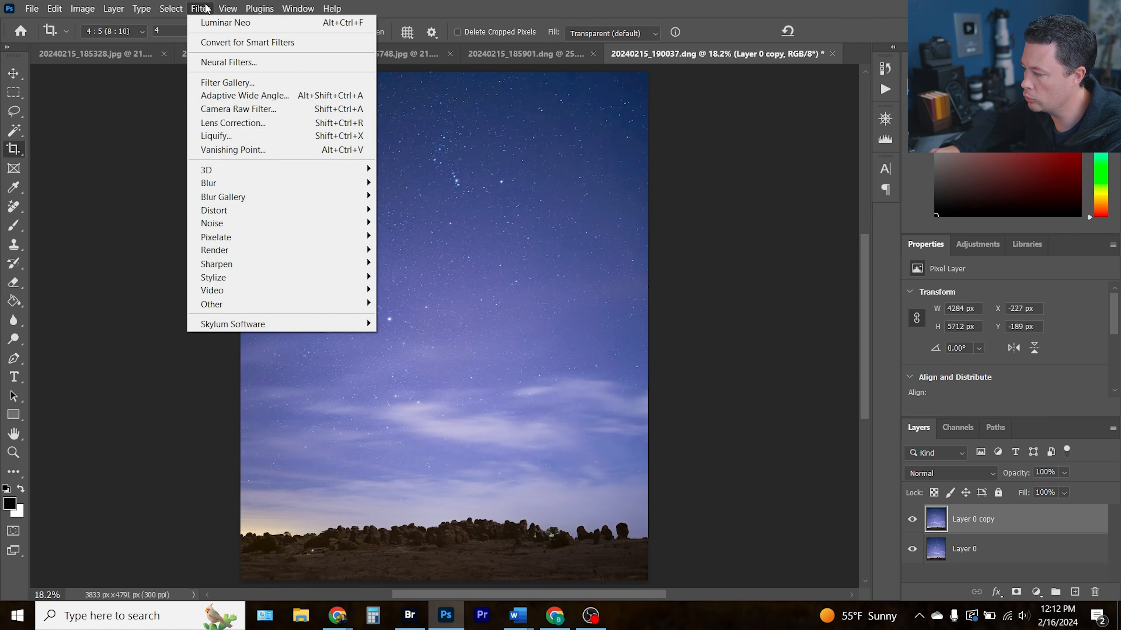
mouse_move(238, 325)
left_click(427, 337)
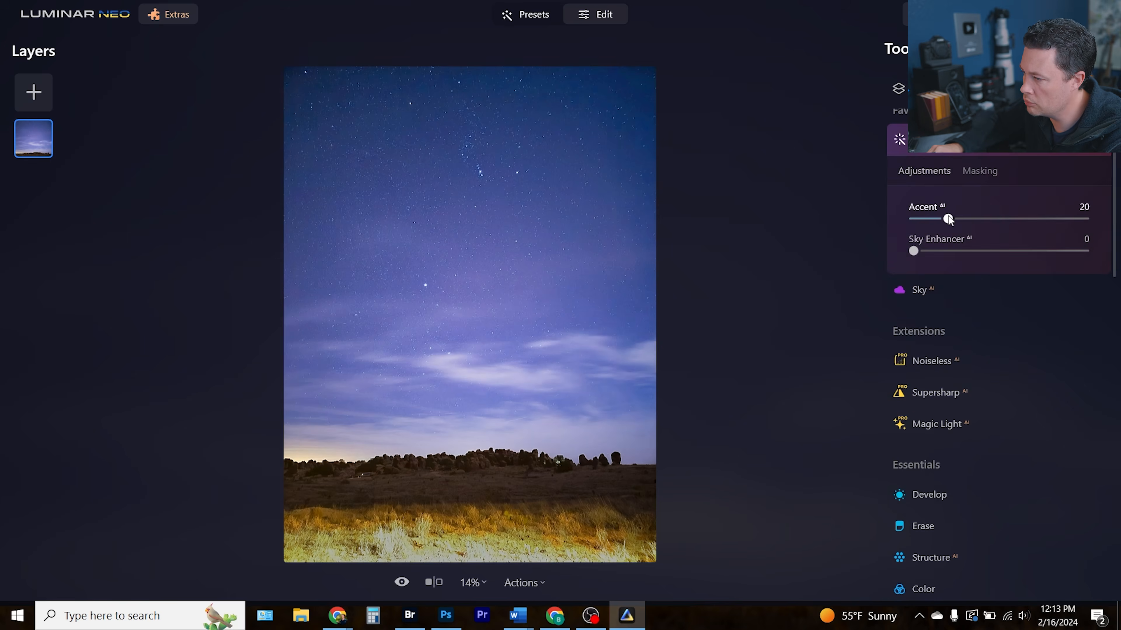
Set Accent AI to 20, increase Sky Enhancer AI slightly, and apply the Luminar Neo result back to the layer
mouse_move(947, 219)
left_mouse_down()
mouse_move(1064, 219)
mouse_move(947, 219)
left_mouse_up()
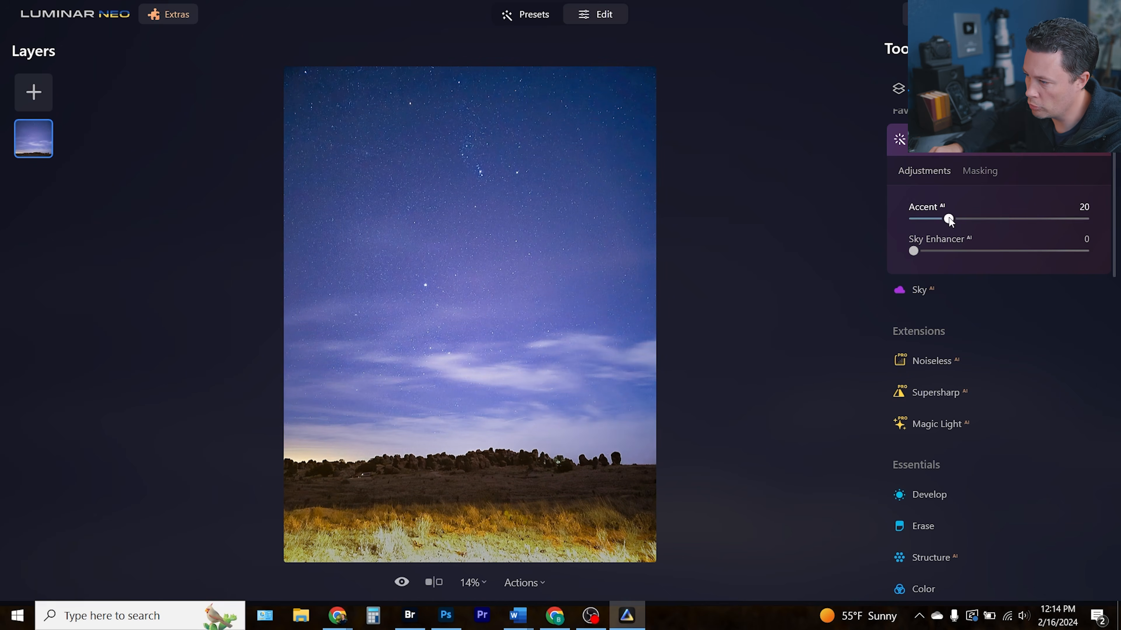
scroll(982, 460, "down", 15)
left_click(950, 267)
left_click_drag(913, 259, 940, 259)
left_click(980, 185)
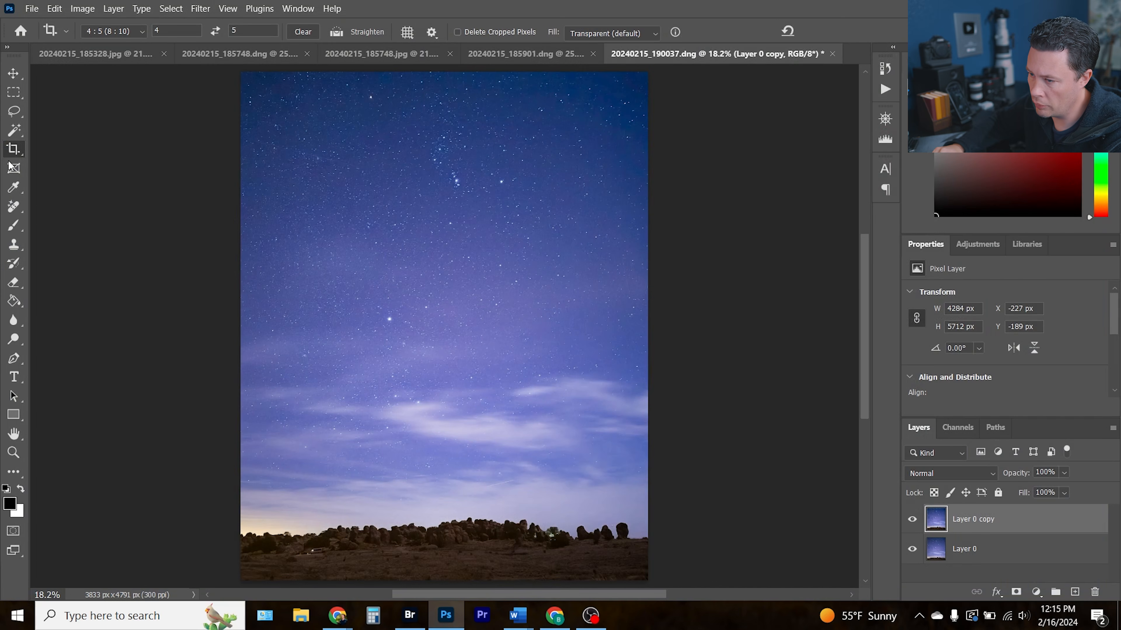
Add a new empty layer and use the Remove tool, sampling all layers, to erase the satellite trail in the sky
left_click(20, 207)
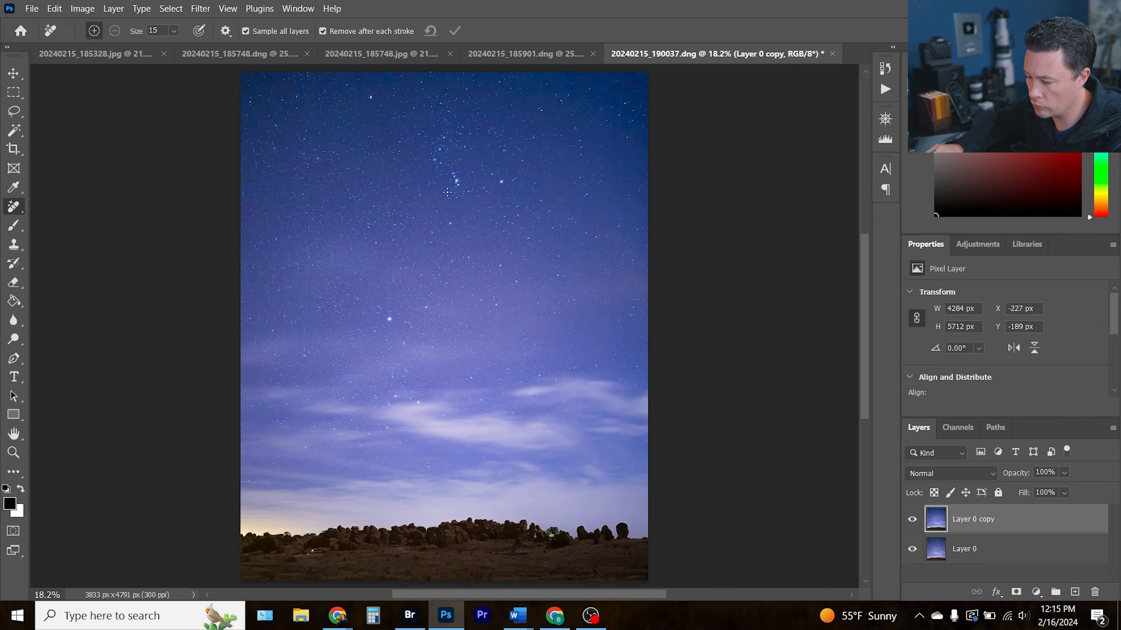
key("ctrl+shift+n")
key("Return")
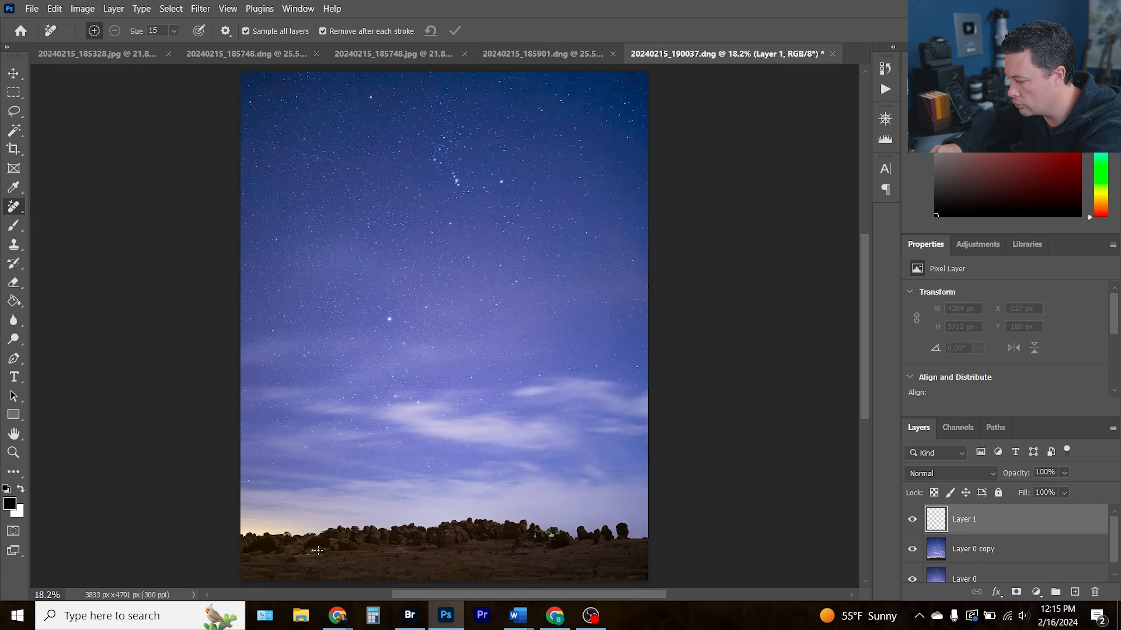
key("ctrl+plus")
key("ctrl+plus")
key("ctrl+plus")
left_click_drag(265, 517, 479, 198)
left_click_drag(503, 463, 329, 412)
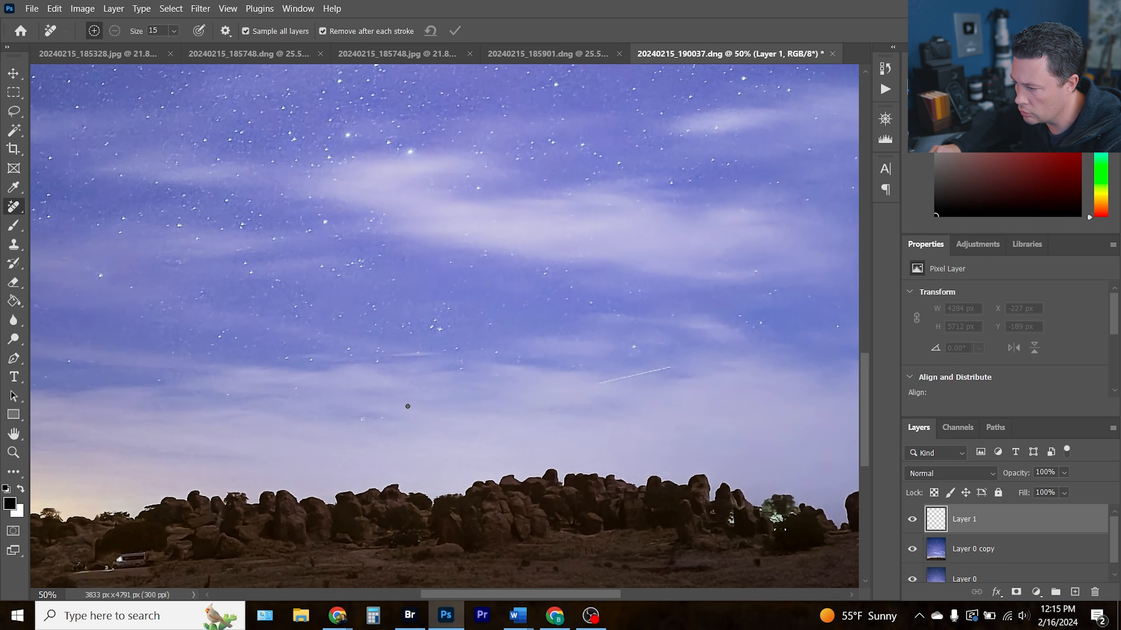
left_click_drag(672, 366, 586, 384)
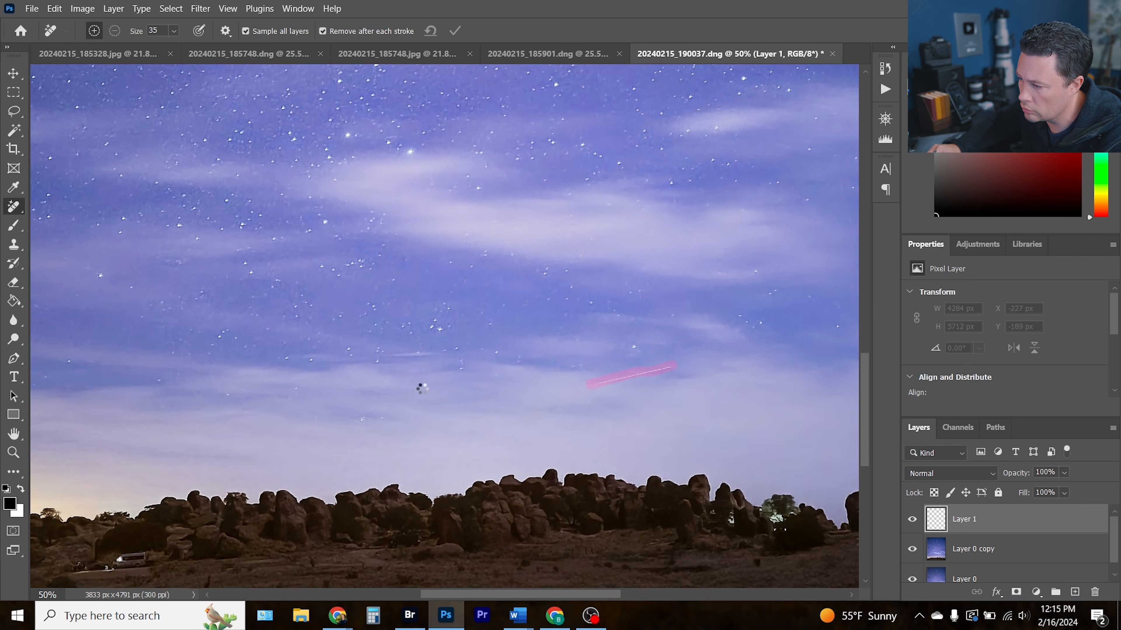
Remove the parked vehicle and the bright light among the rocks along the horizon
mouse_move(148, 557)
left_mouse_down()
mouse_move(75, 570)
mouse_move(79, 562)
left_mouse_up()
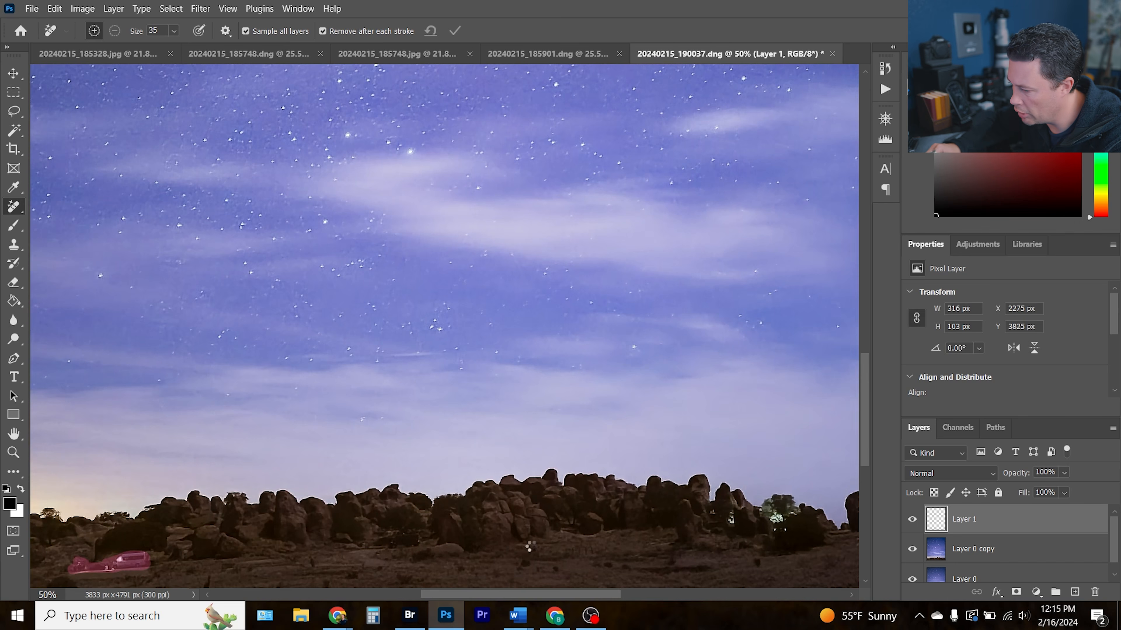
mouse_move(779, 519)
left_mouse_down()
mouse_move(769, 515)
mouse_move(786, 529)
left_mouse_up()
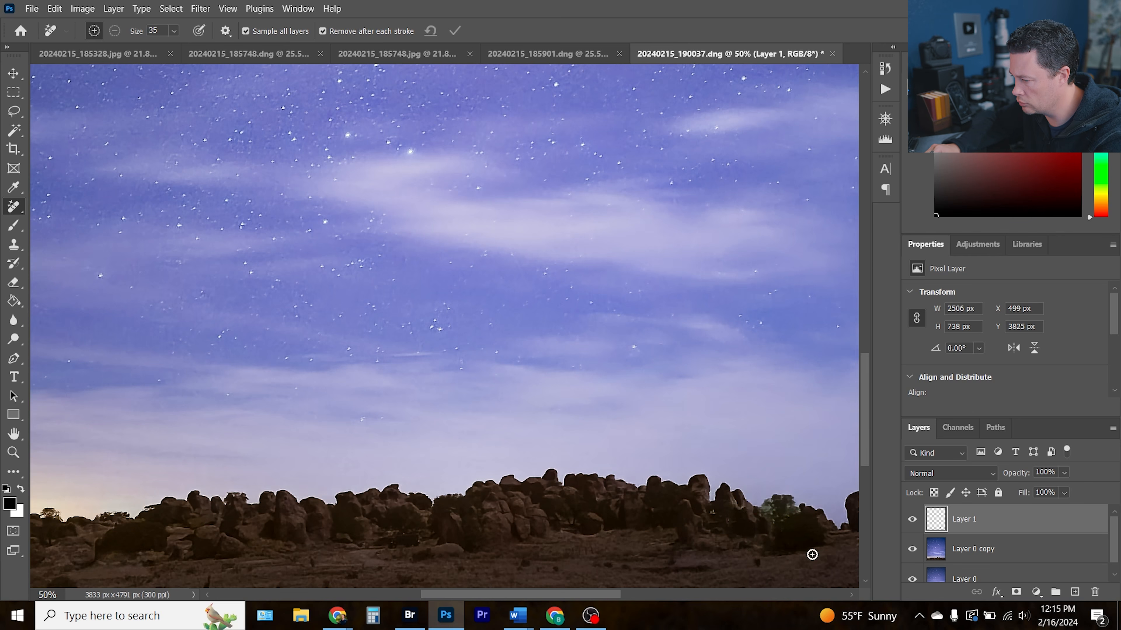
key("ctrl+0")
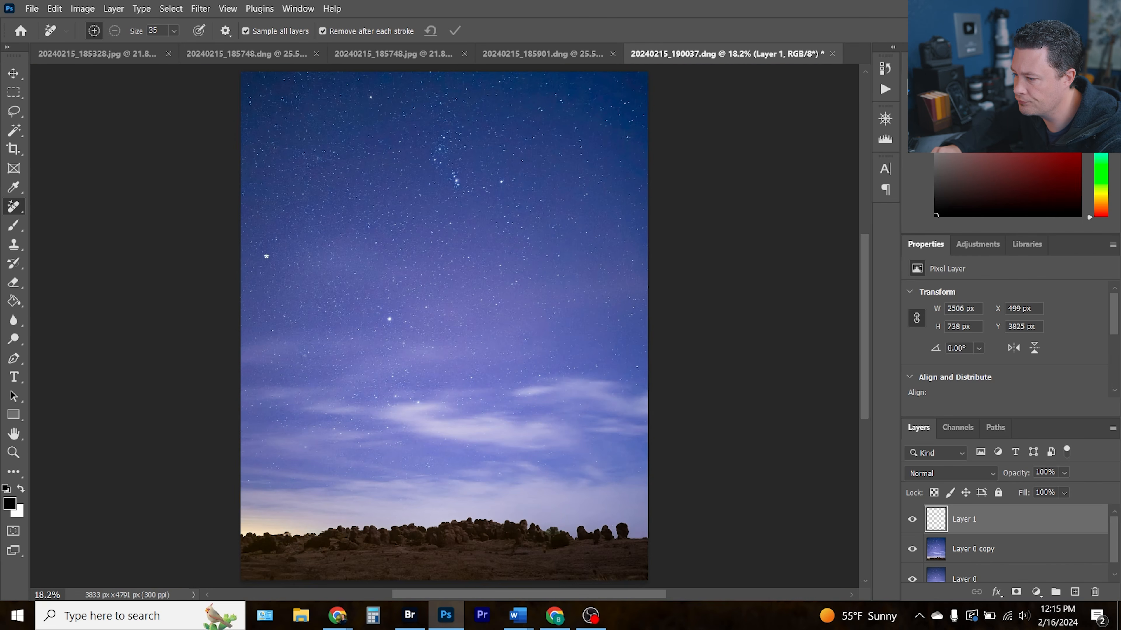
Add a Hue/Saturation adjustment layer above the edited layers and adjust its colour-range hue and saturation settings
left_click(974, 244)
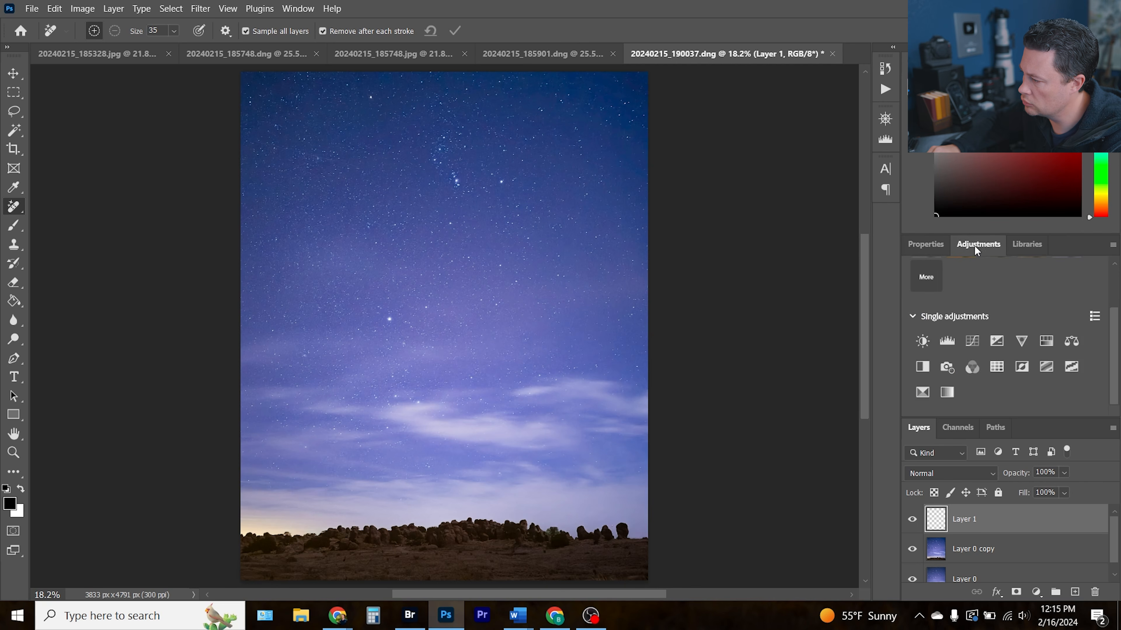
left_click(1046, 341)
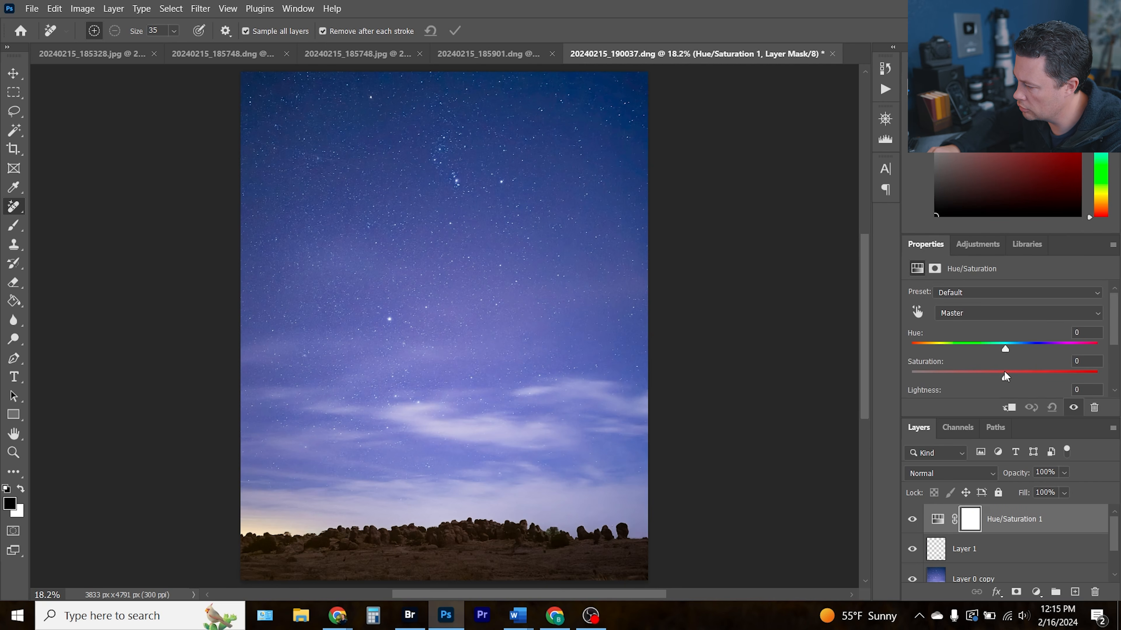
left_click(987, 315)
left_click(987, 409)
left_click_drag(1005, 349, 995, 350)
left_click_drag(1005, 378, 1027, 347)
left_click(988, 314)
left_click(987, 340)
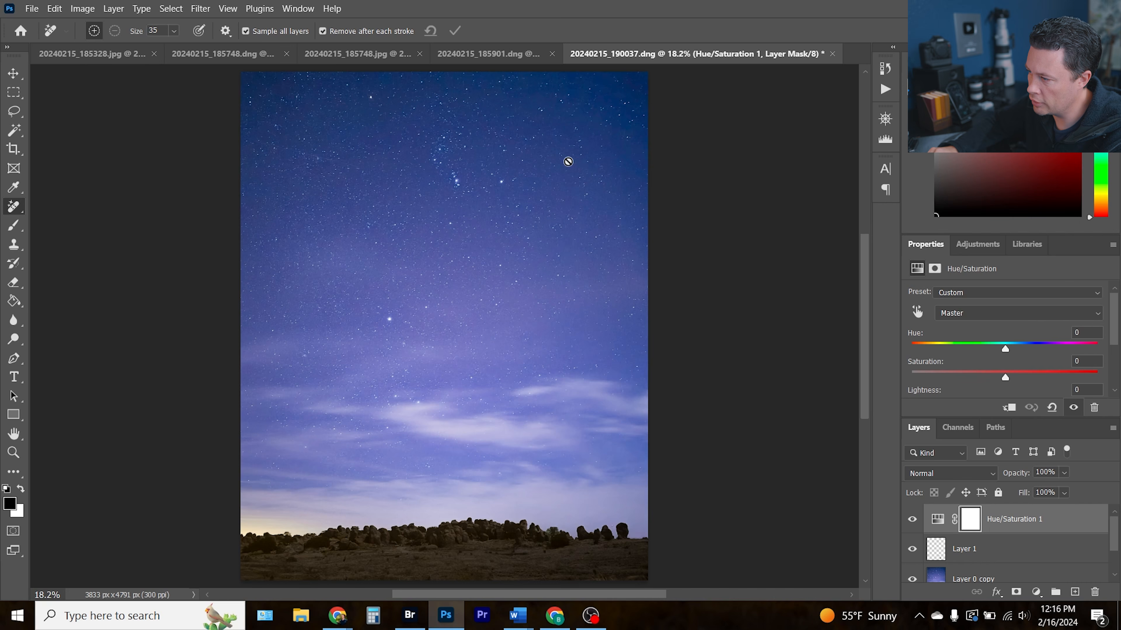
Float this document beside the 20240215_185901 image and compare the two skies at fitted and enlarged zoom levels
left_click_drag(663, 53, 273, 74)
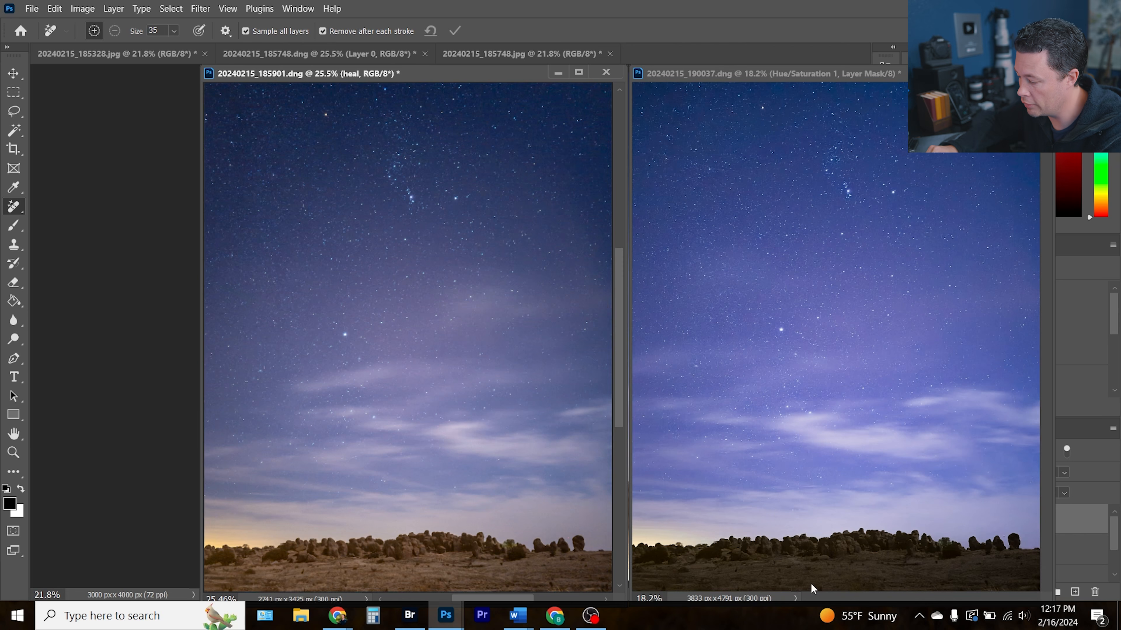
key("ctrl+plus")
key("ctrl+plus")
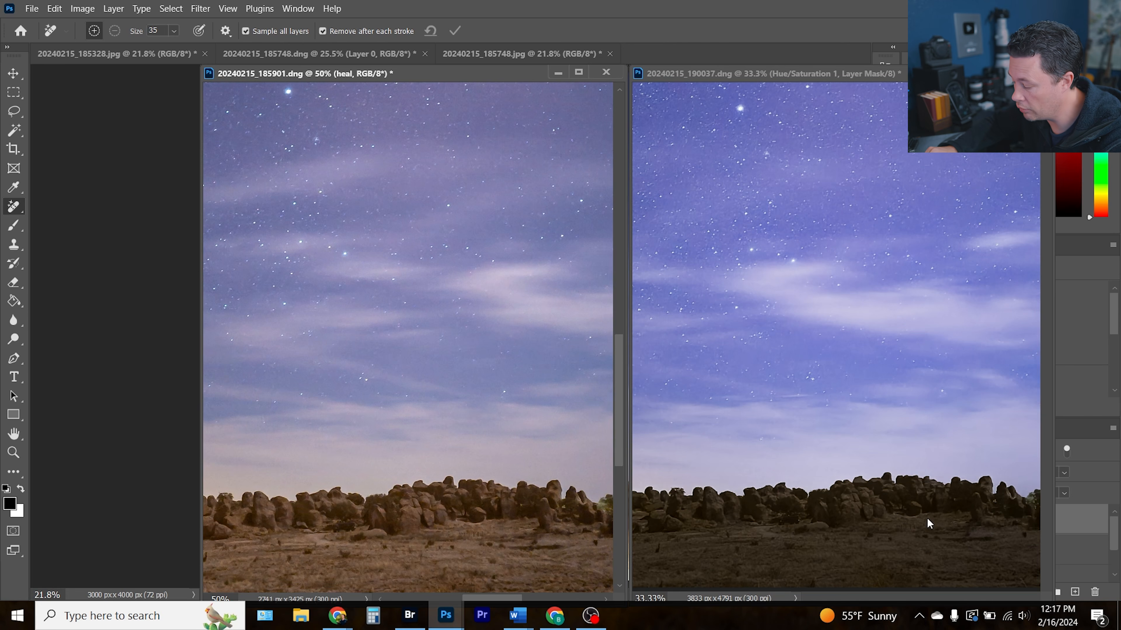
key("ctrl+minus")
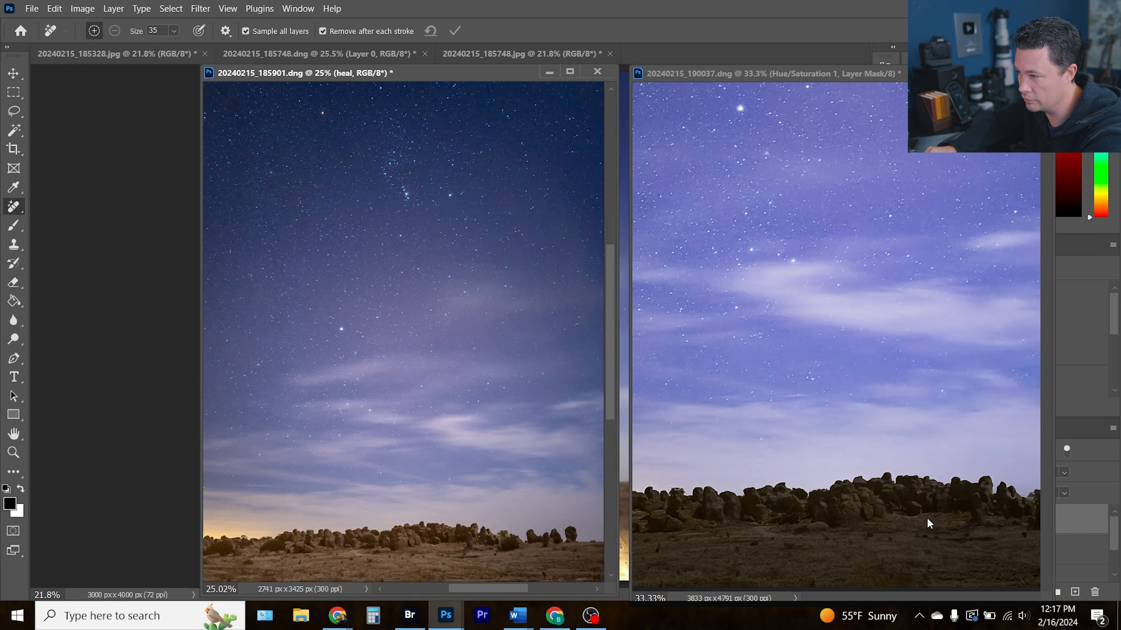
left_click(785, 70)
key("ctrl+0")
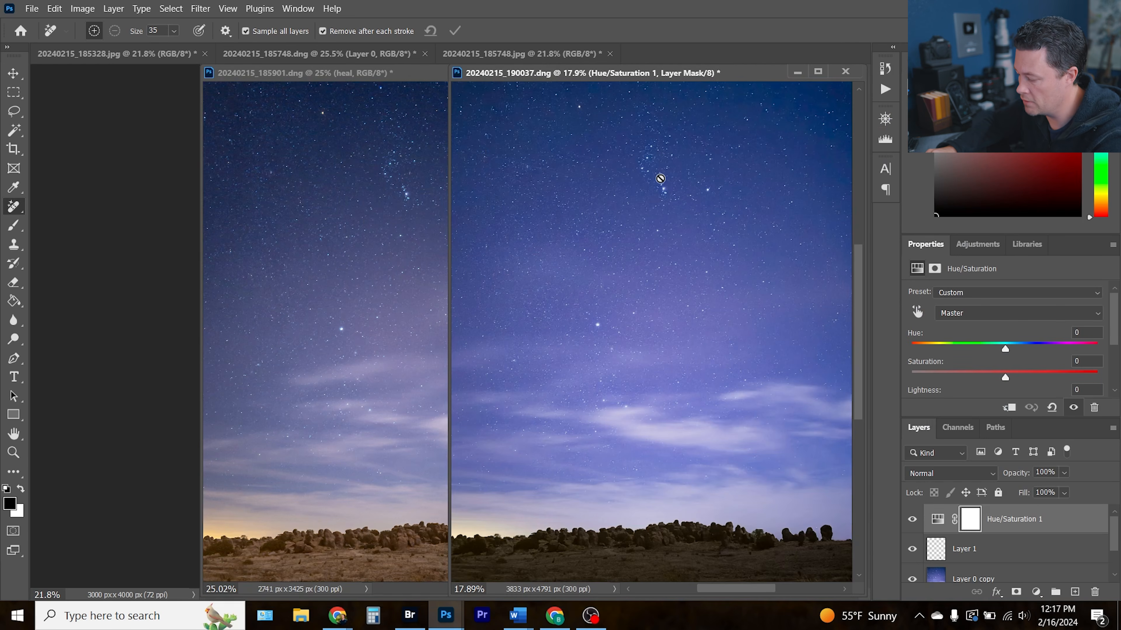
left_click(661, 178, "ctrl")
key("ctrl+plus")
key("ctrl+plus")
key("ctrl+plus")
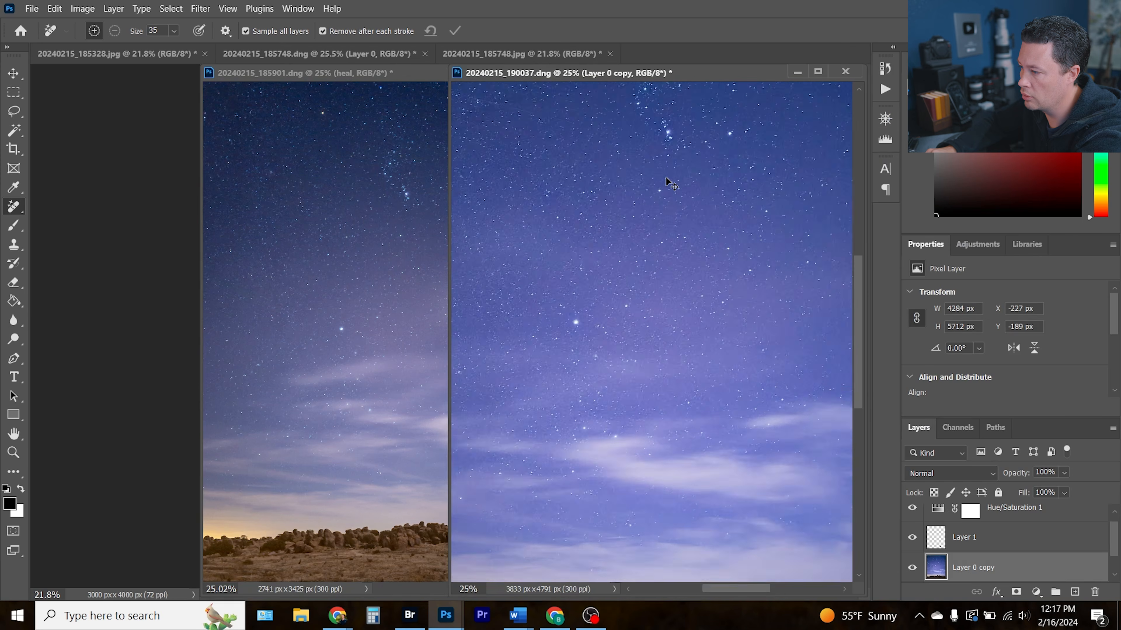
left_click_drag(673, 147, 645, 535)
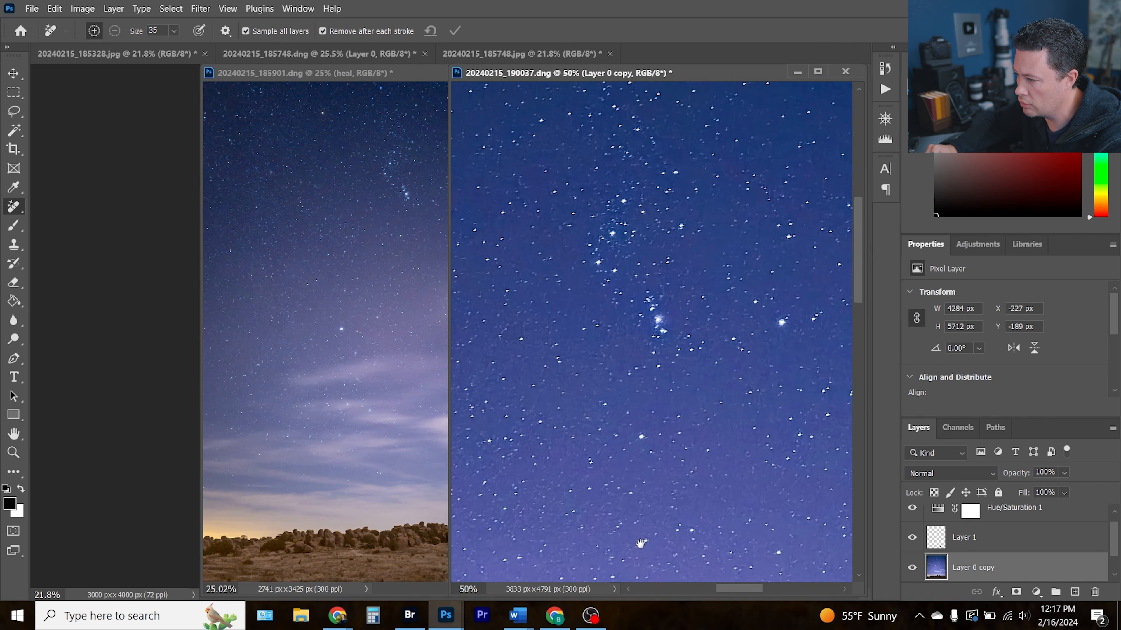
left_click(341, 168)
key("ctrl+plus")
key("ctrl+plus")
key("ctrl+plus")
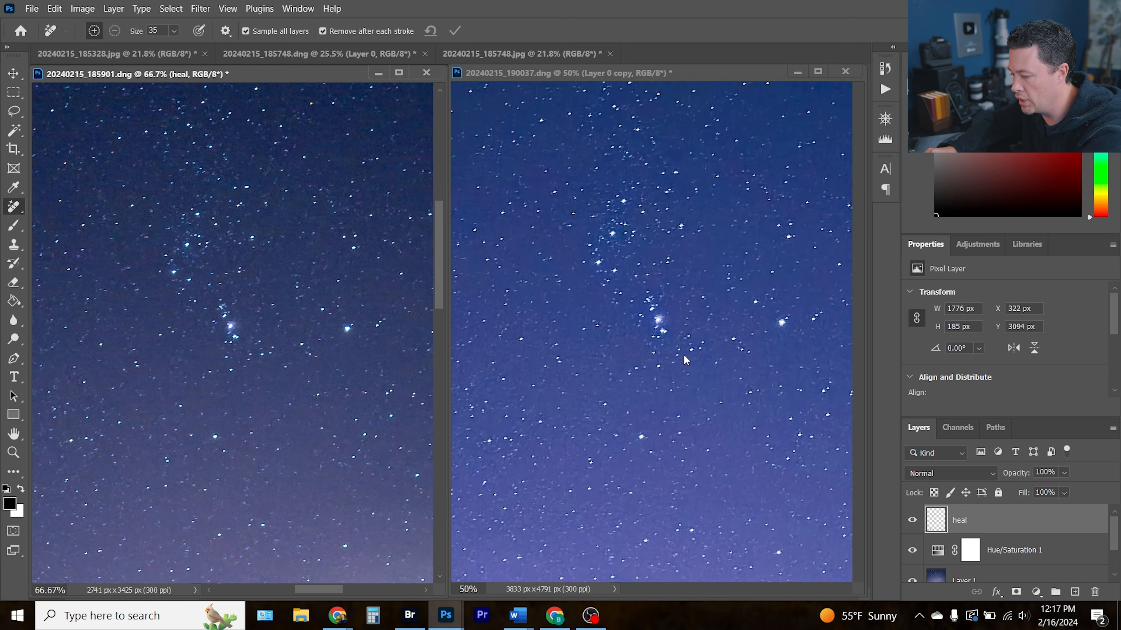
key("ctrl+0")
left_click(640, 81)
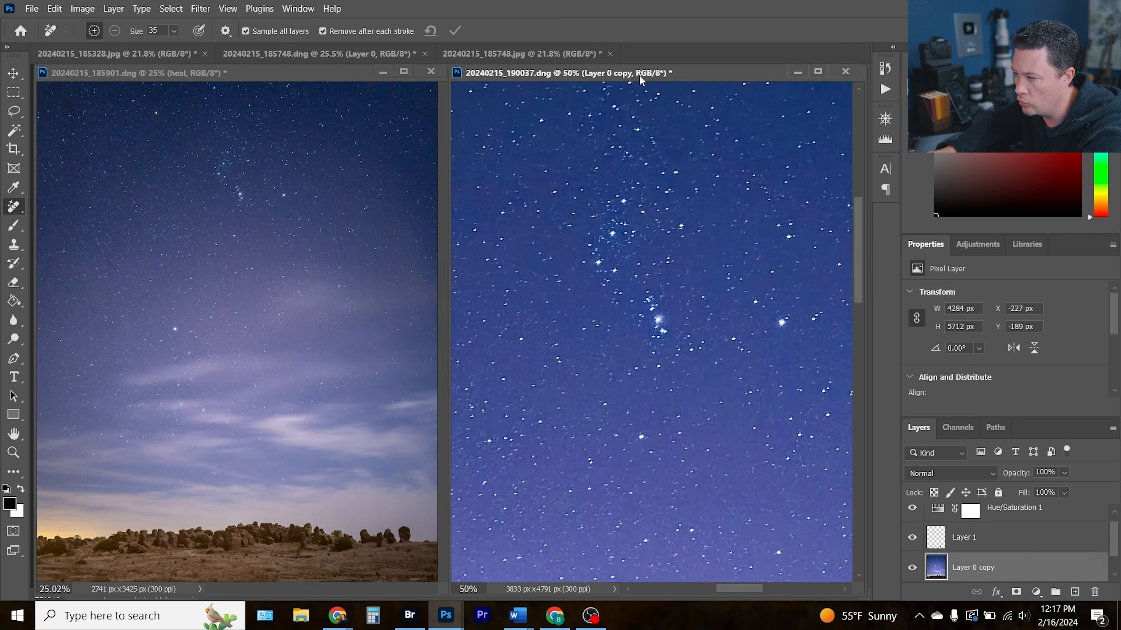
key("ctrl+0")
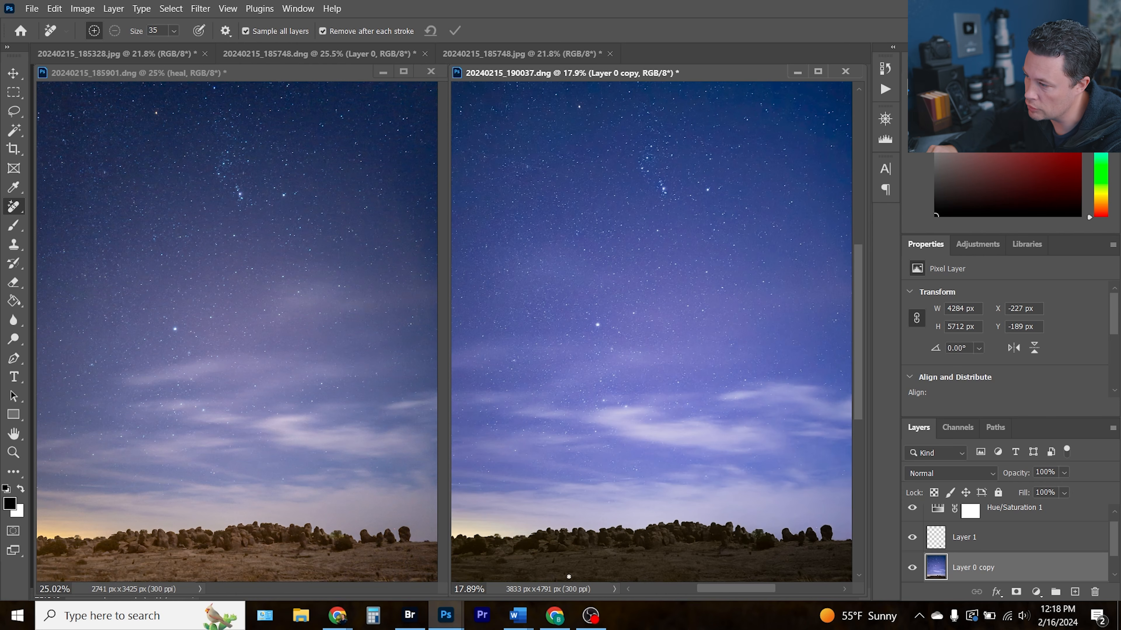
Switch to Adobe Bridge, select 20240215_190749.dng, preview it in Camera Raw and review its file metadata
left_click(409, 615)
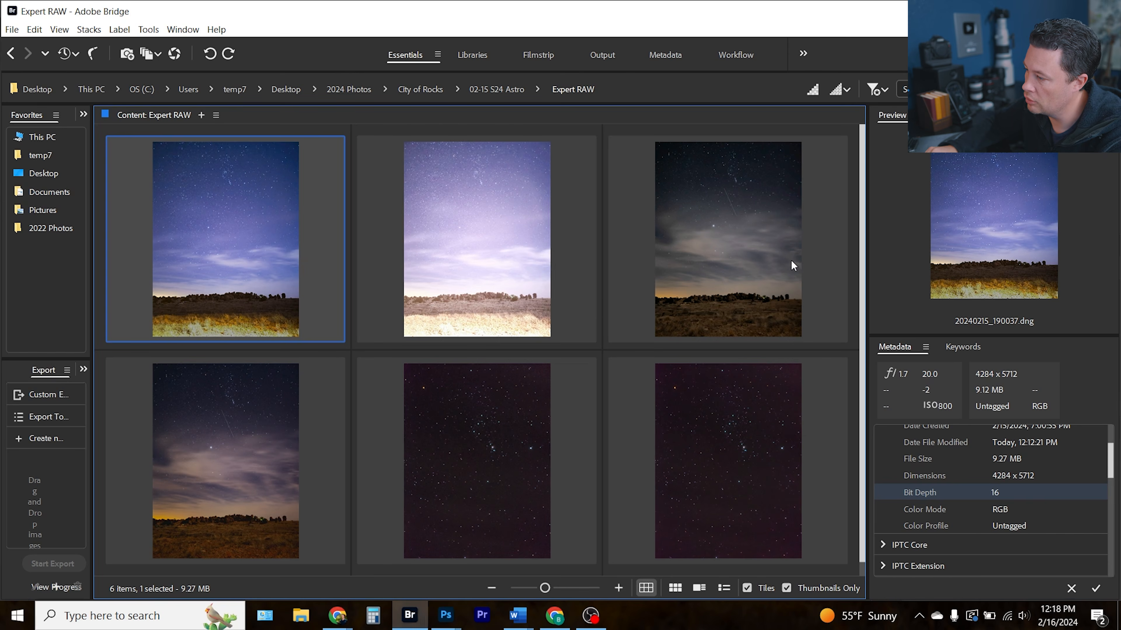
left_click(702, 259)
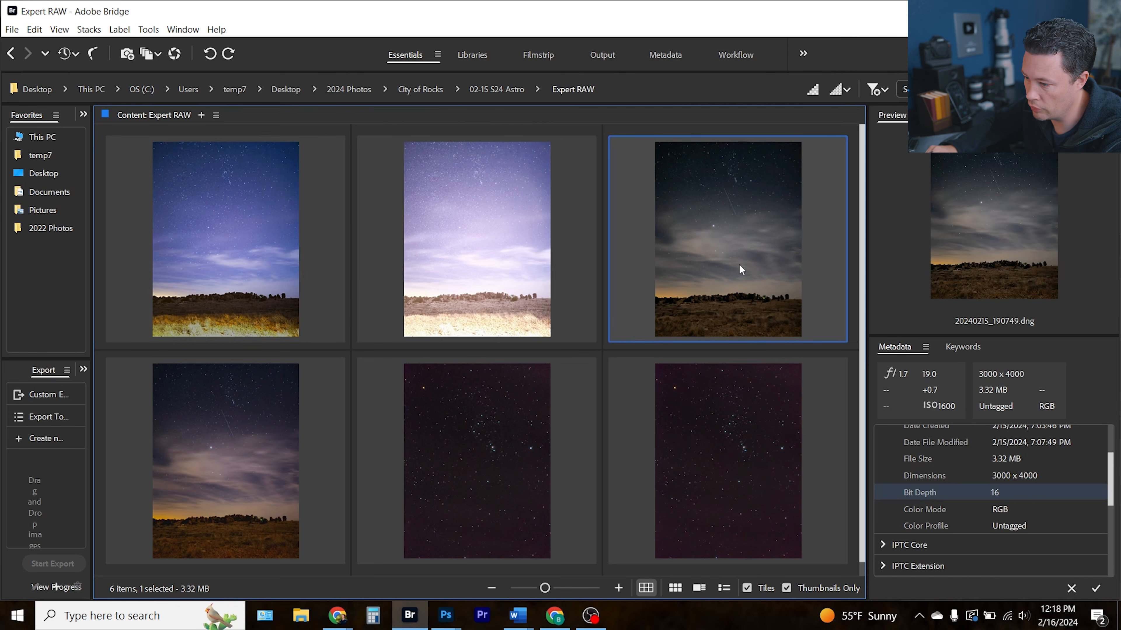
double_click(724, 252)
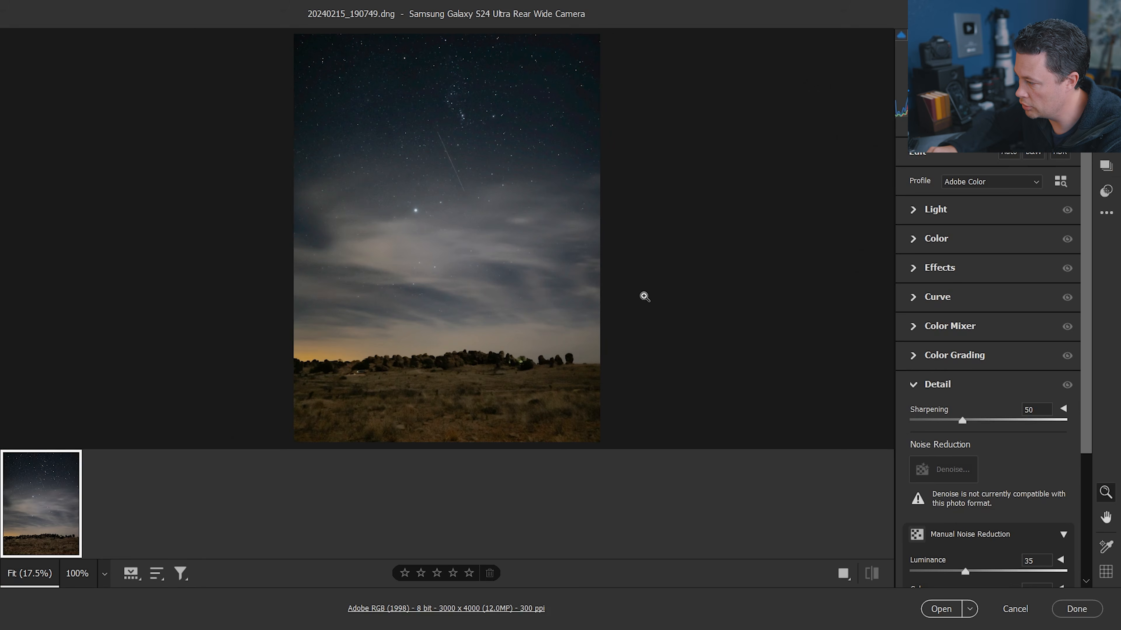
left_click(1076, 608)
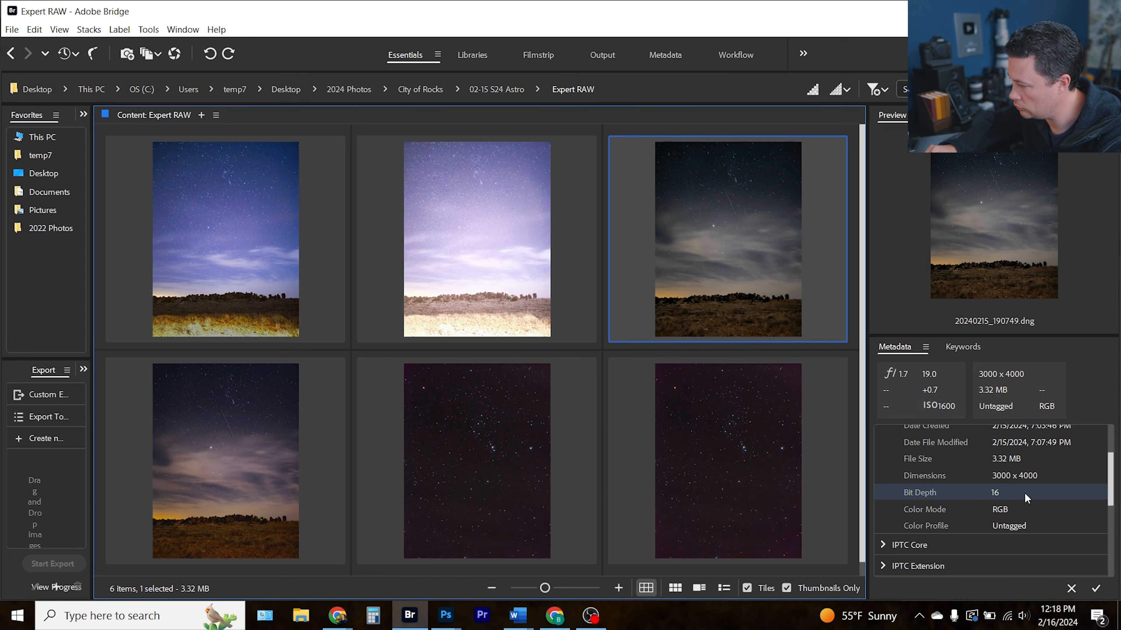
scroll(1039, 494, "up", 3)
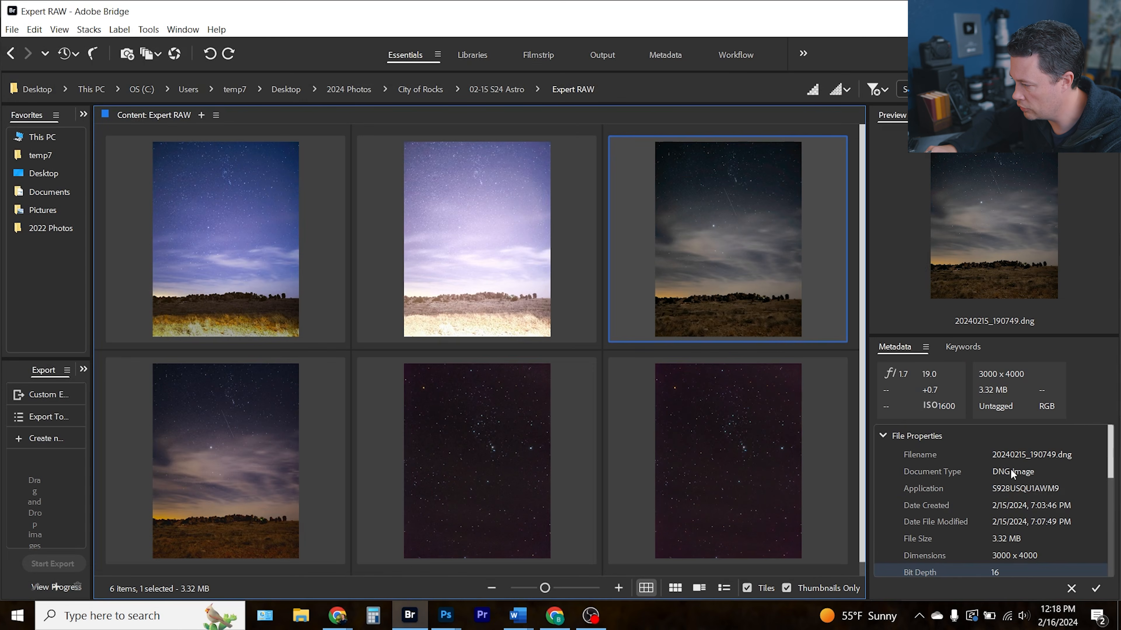
scroll(1010, 475, "down", 3)
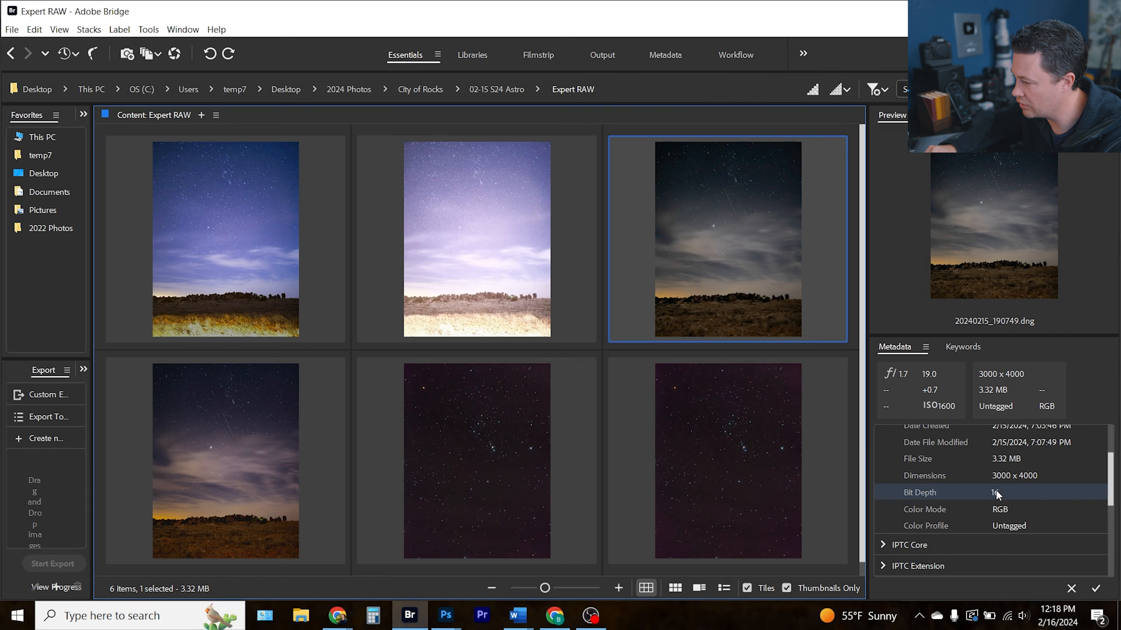
Reopen 20240215_190749.dng in Camera Raw and inspect the sky, stars and satellite streak at 100% zoom
double_click(734, 267)
left_click(557, 264)
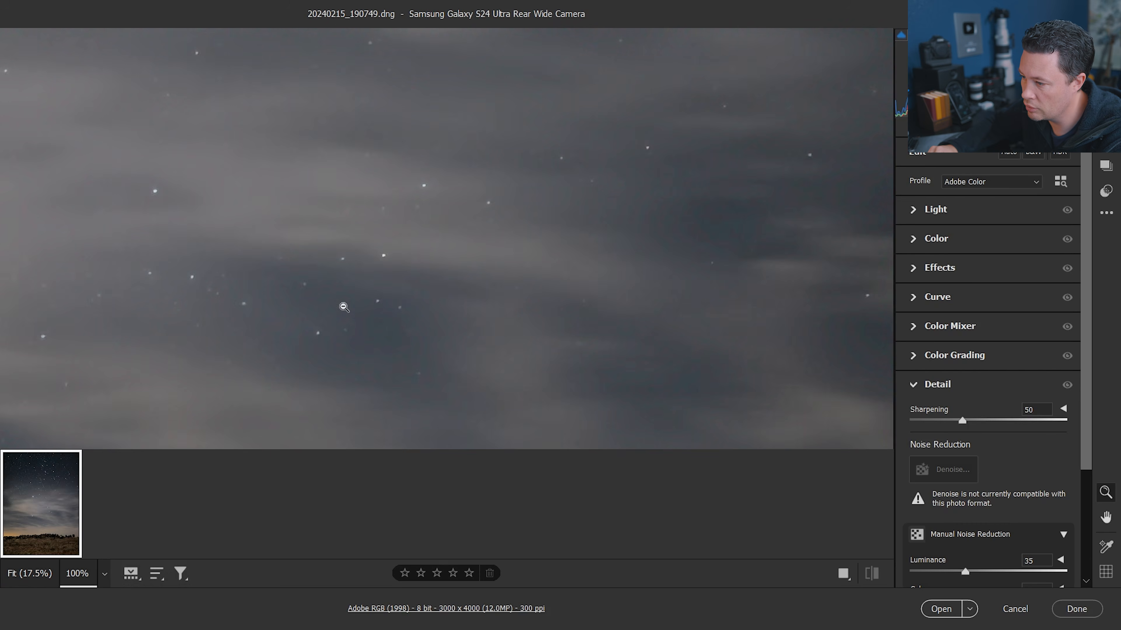
key("space")
left_click_drag(246, 71, 533, 465)
left_click_drag(310, 208, 434, 180)
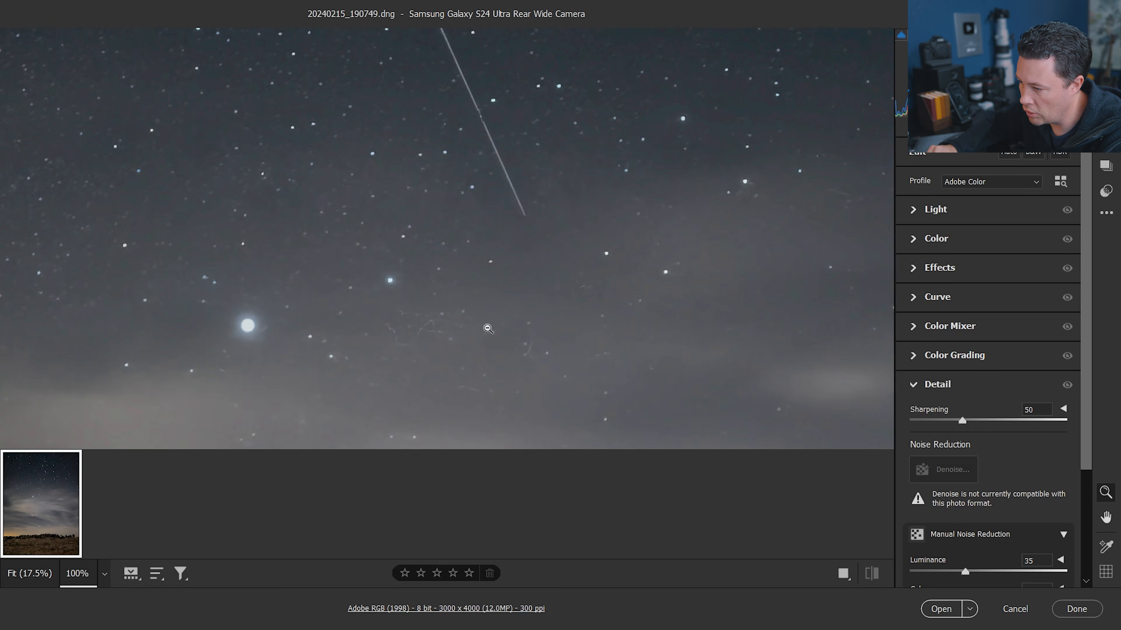
left_click_drag(402, 353, 647, 510)
left_click_drag(429, 214, 394, 408)
key("space")
left_click_drag(706, 219, 549, 381)
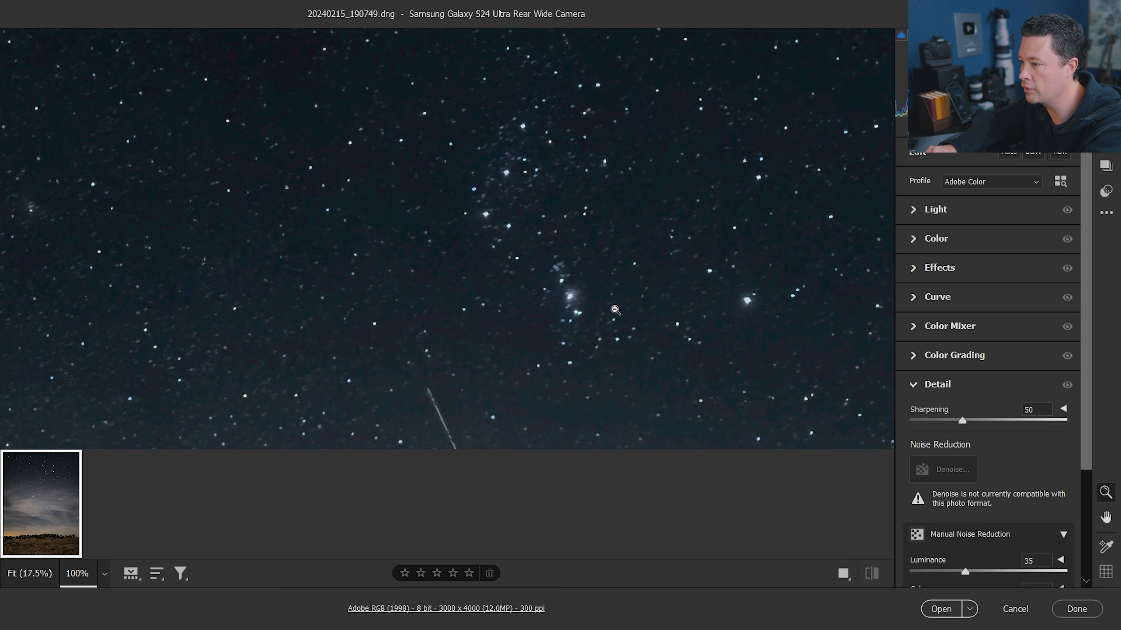
left_click_drag(515, 277, 354, 279)
left_click_drag(721, 268, 720, 298)
key("ctrl+0")
Expand the Light panel and raise Exposure to +1.00
left_click(913, 210)
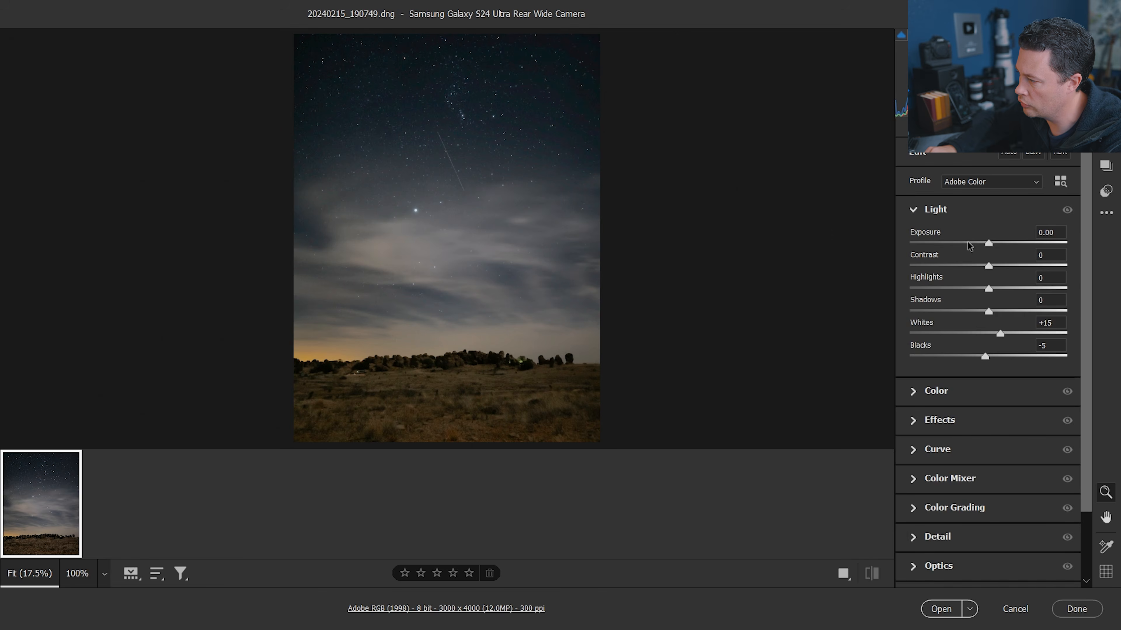
left_click_drag(992, 243, 1001, 243)
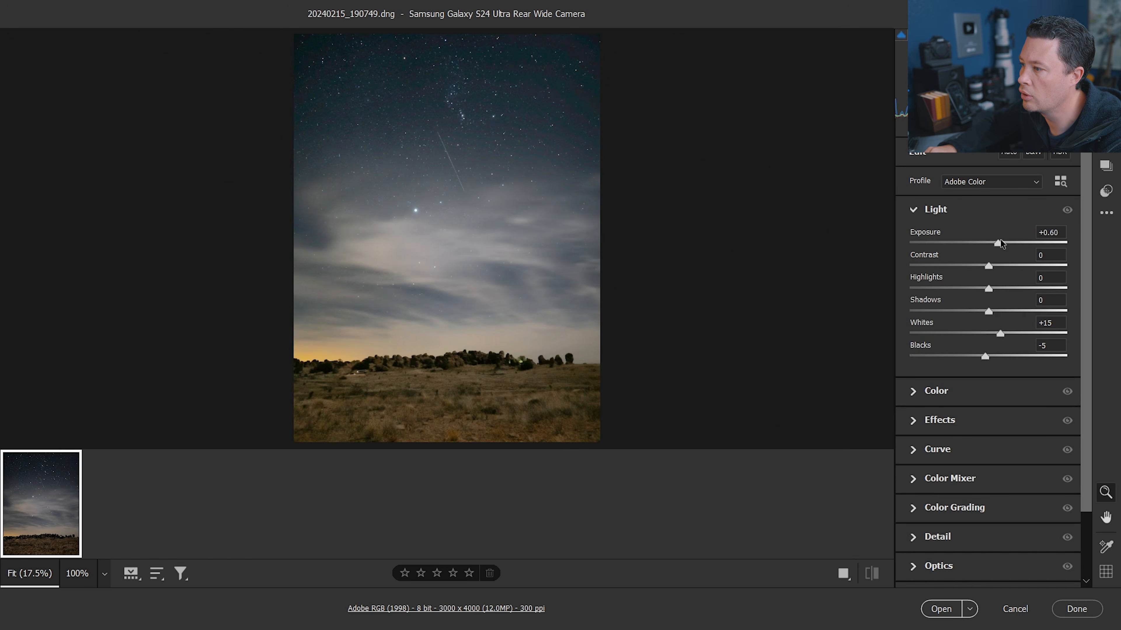
left_click_drag(1000, 242, 1004, 241)
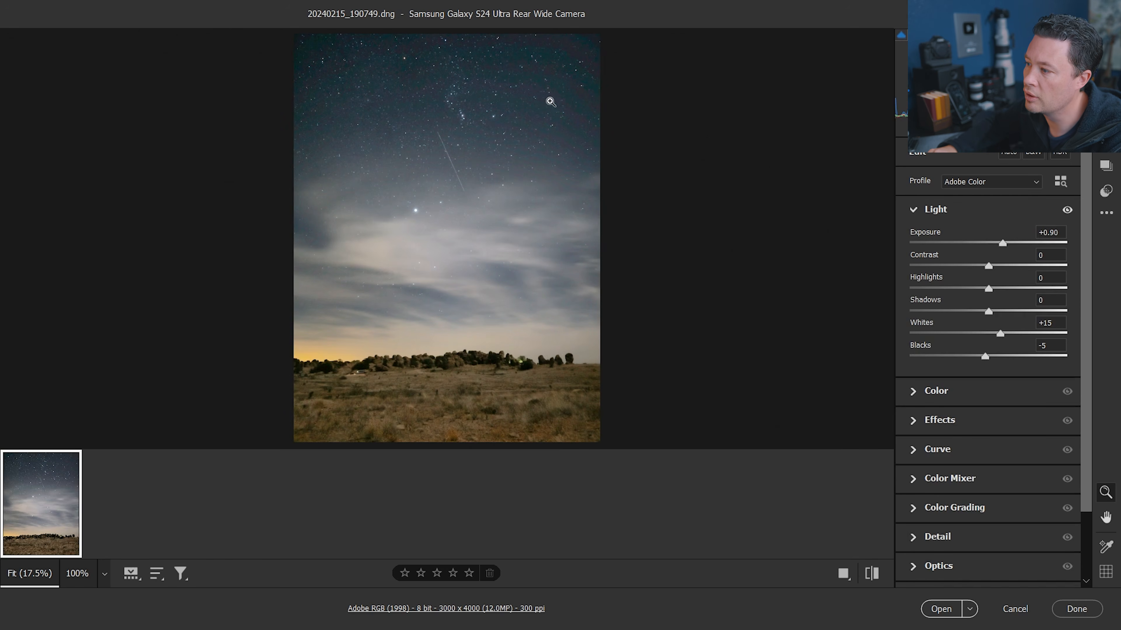
left_click_drag(1003, 241, 1005, 241)
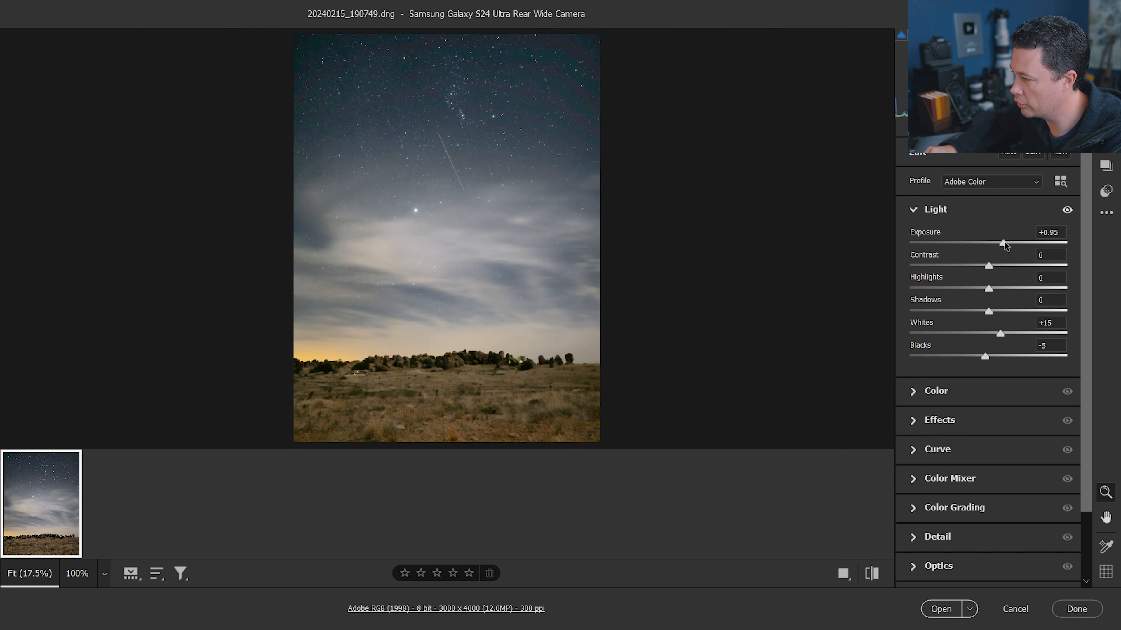
left_click_drag(1004, 241, 1006, 241)
Inspect the brightened stars, clouds and foreground rocks at 100% zoom
left_click(521, 104)
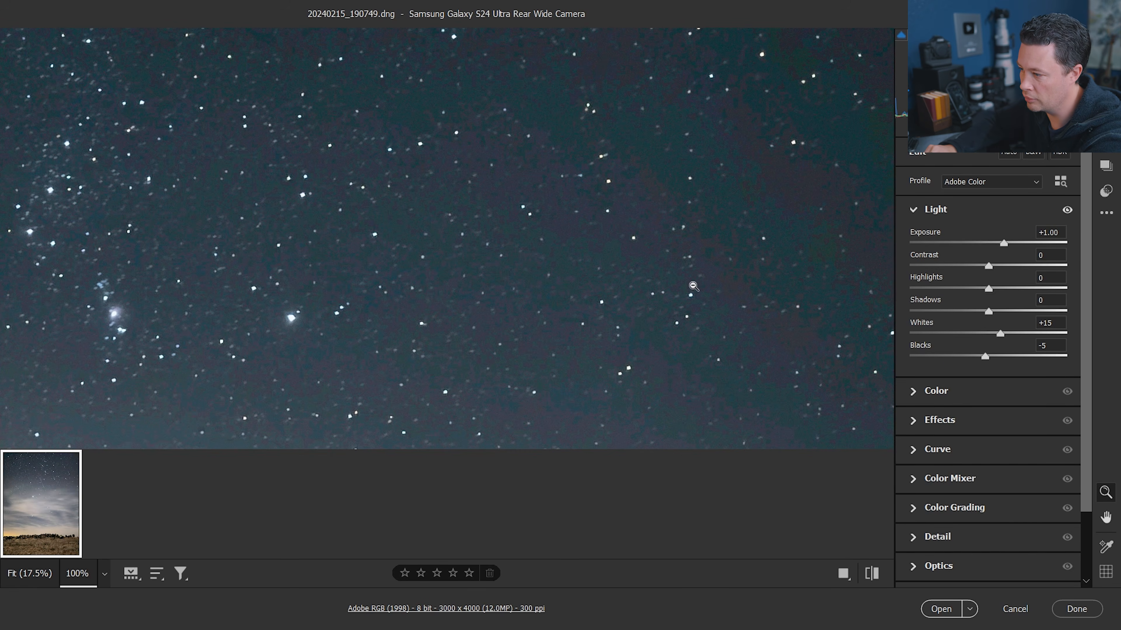
left_click(631, 262, "alt")
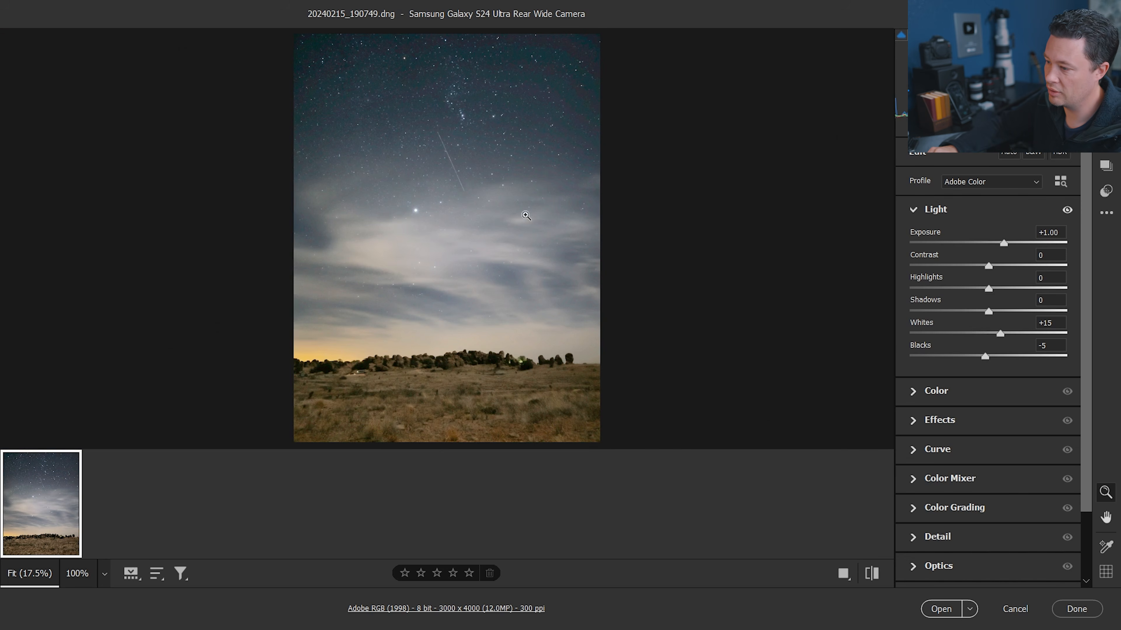
left_click(458, 402)
mouse_move(528, 188)
left_mouse_down()
mouse_move(287, 337)
mouse_move(300, 295)
mouse_move(583, 290)
left_mouse_up()
left_click_drag(190, 300, 365, 295)
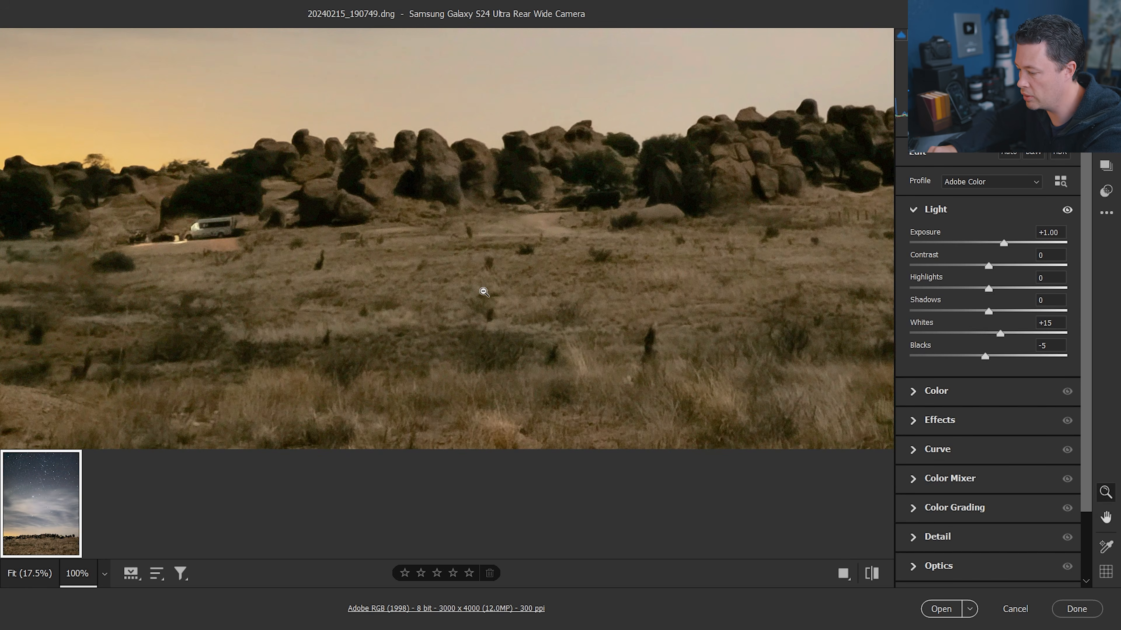
left_click(375, 313, "alt")
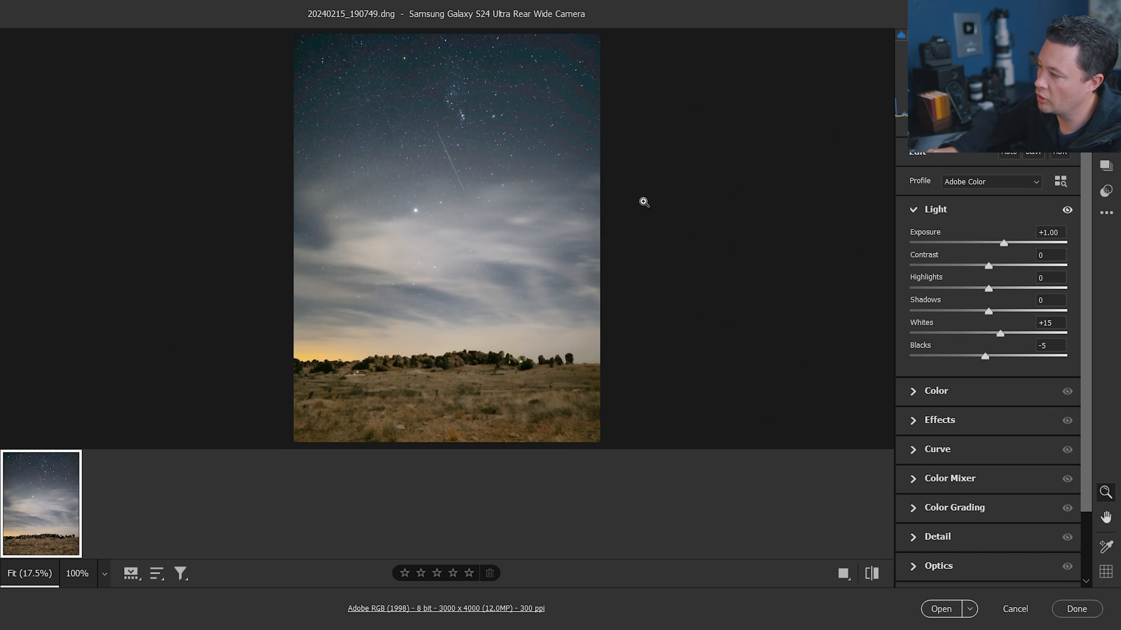
Reset Exposure to 0.00 and check the stars at 100% zoom
left_click_drag(1002, 242, 988, 242)
double_click(988, 241)
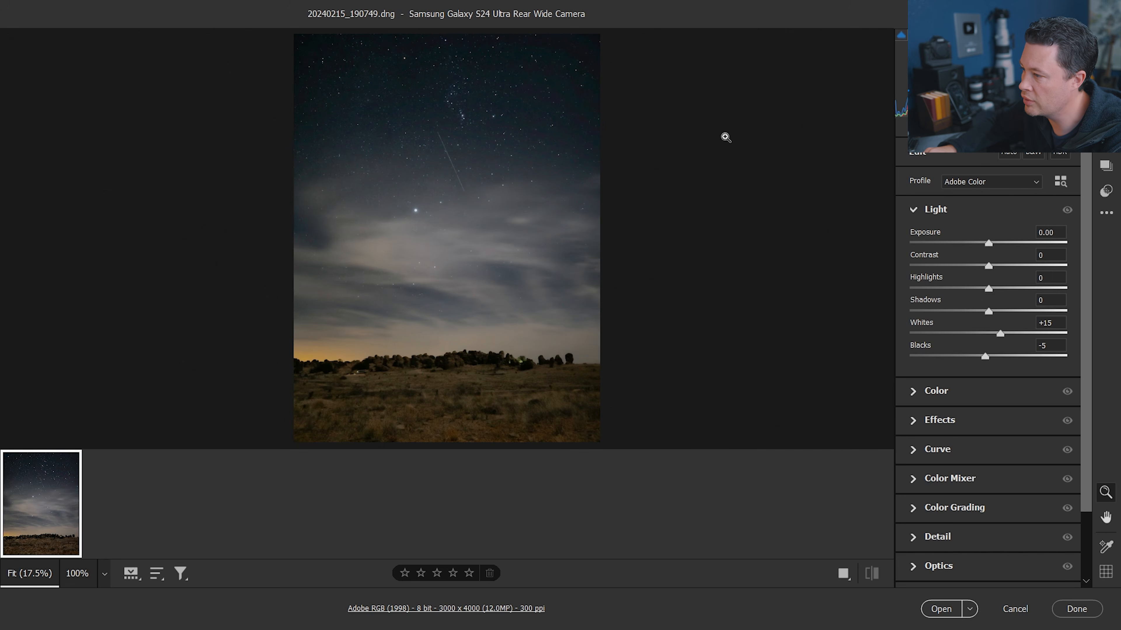
left_click(545, 91)
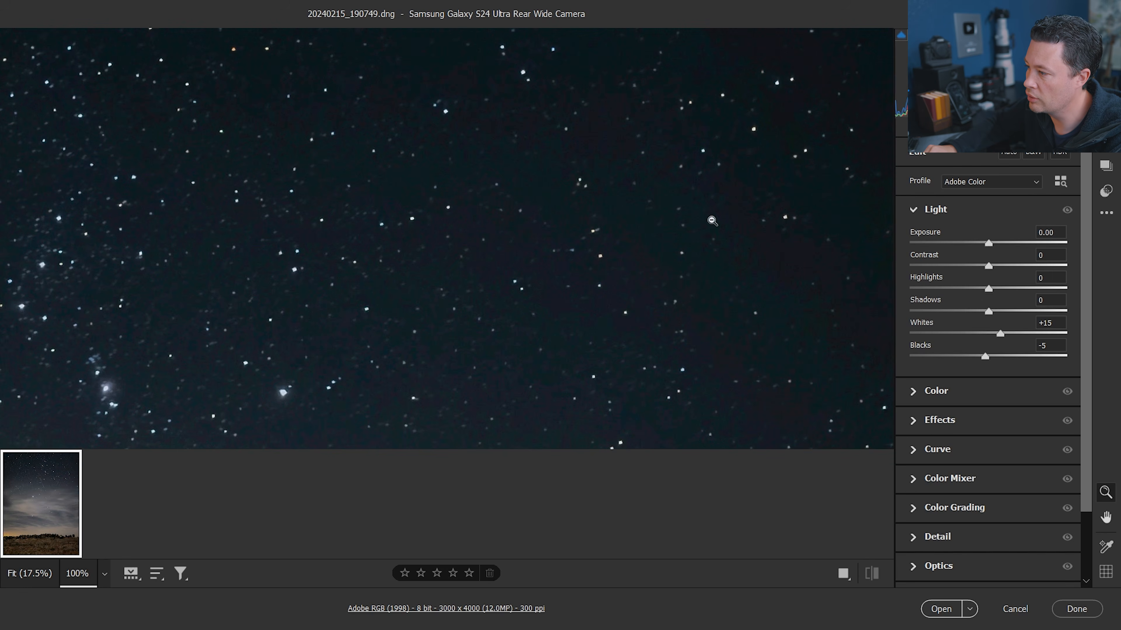
left_click(751, 299)
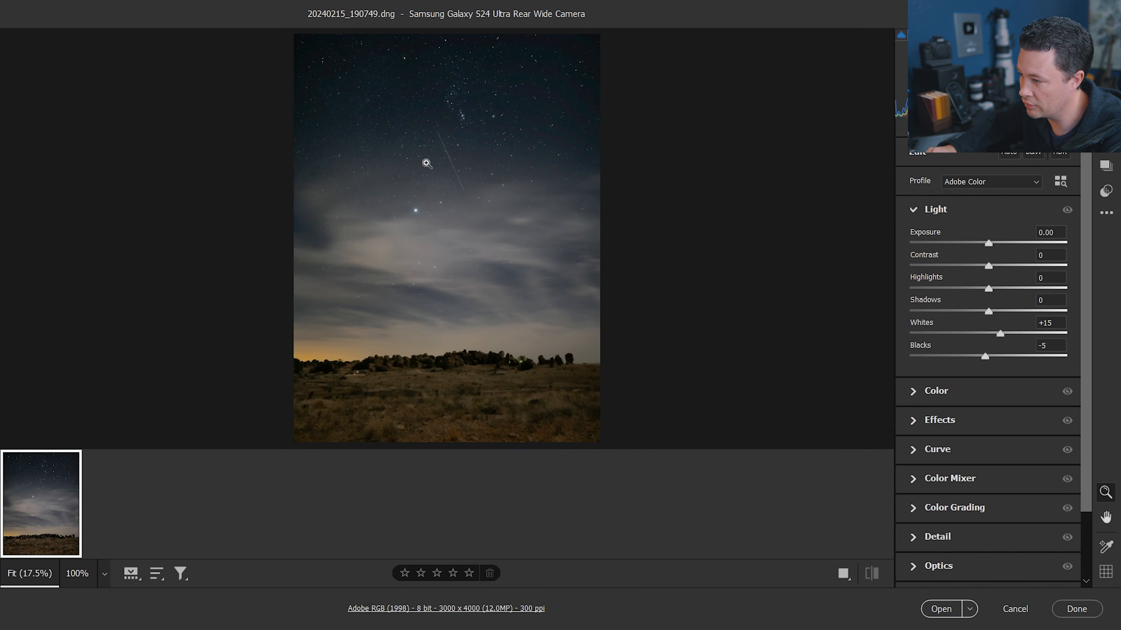
Close Camera Raw and open 20240215_190749.jpg in Photoshop, fitting it to the window
left_click(1075, 610)
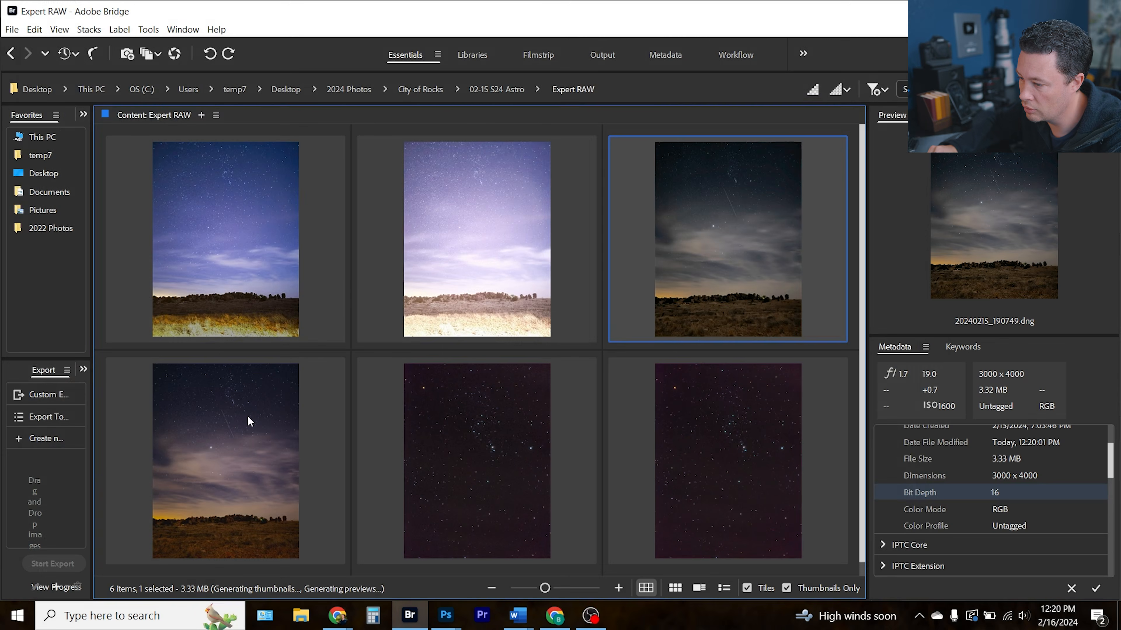
left_click(227, 439)
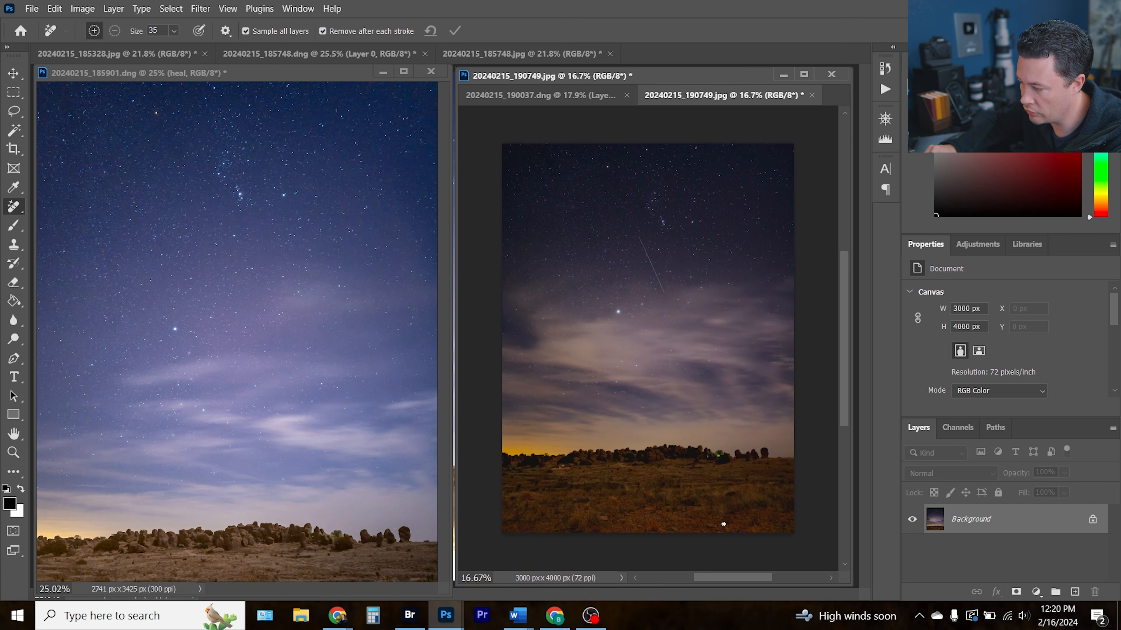
key("ctrl+0")
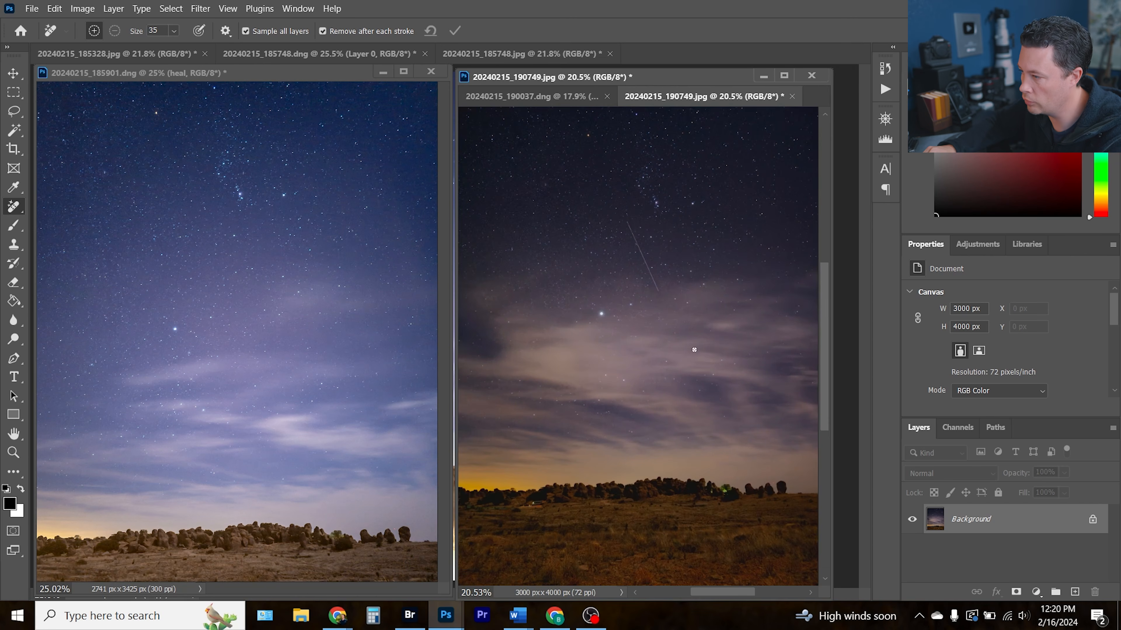
Float the 20240215_190749.jpg document window and fit the image to its window
left_click_drag(831, 72, 879, 50)
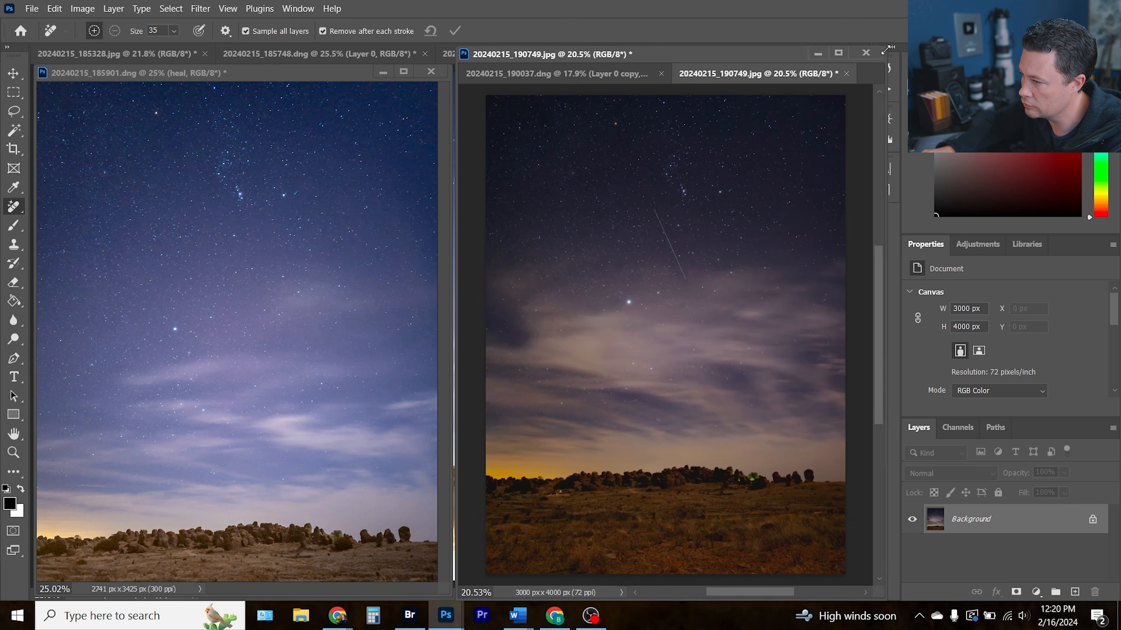
key("ctrl+0")
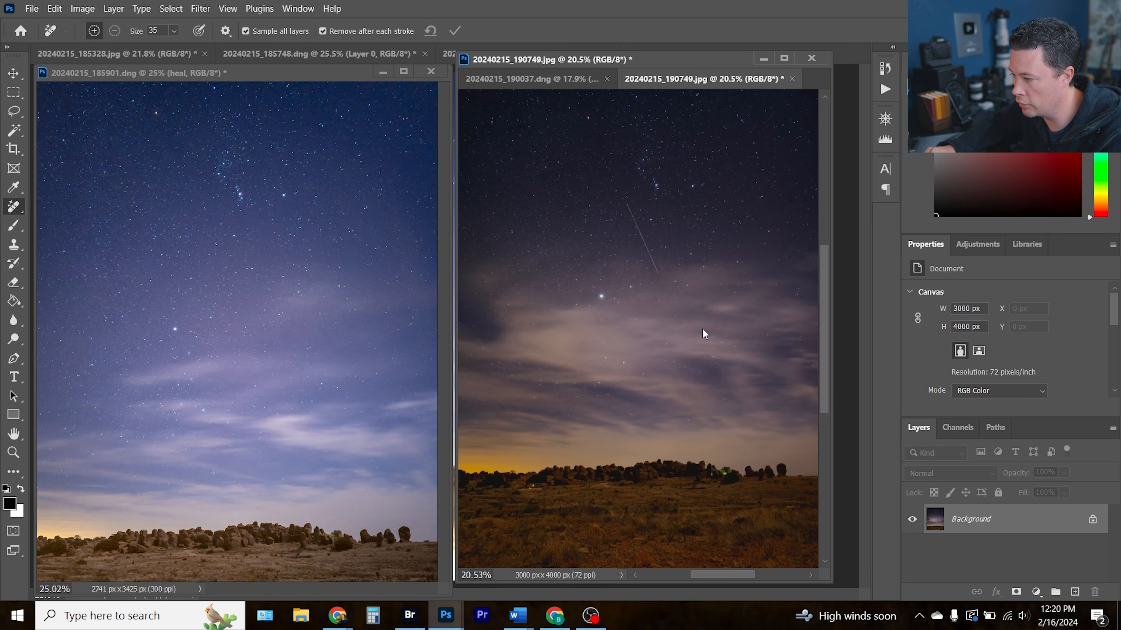
Open the Camera Raw Filter on the image and raise Exposure to +1.00
key("ctrl+shift+a")
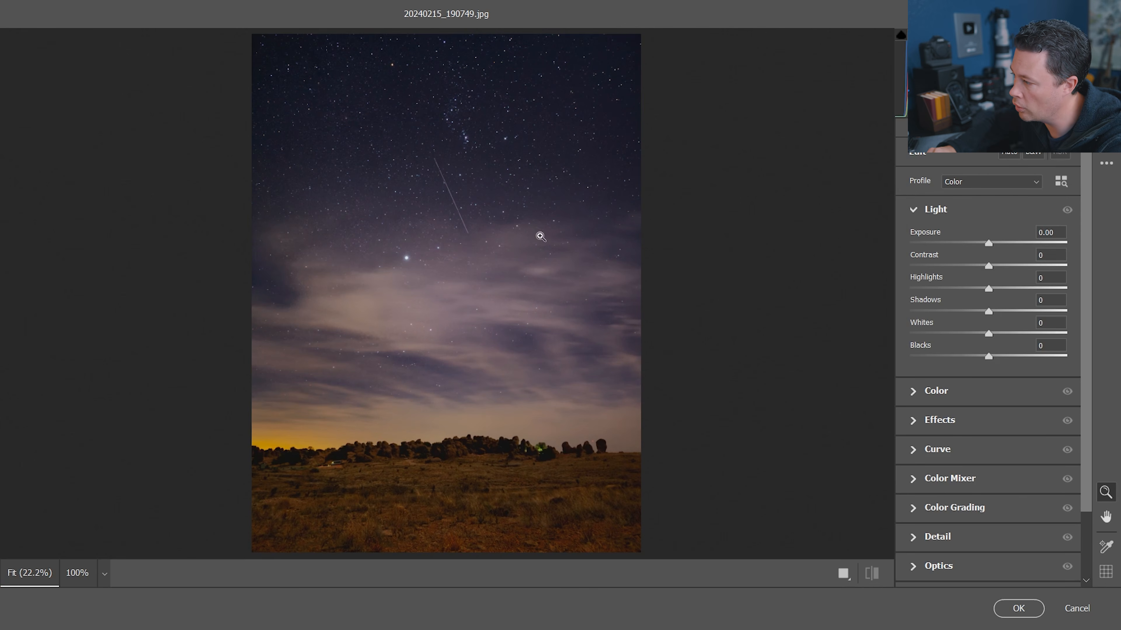
left_click_drag(988, 243, 1006, 243)
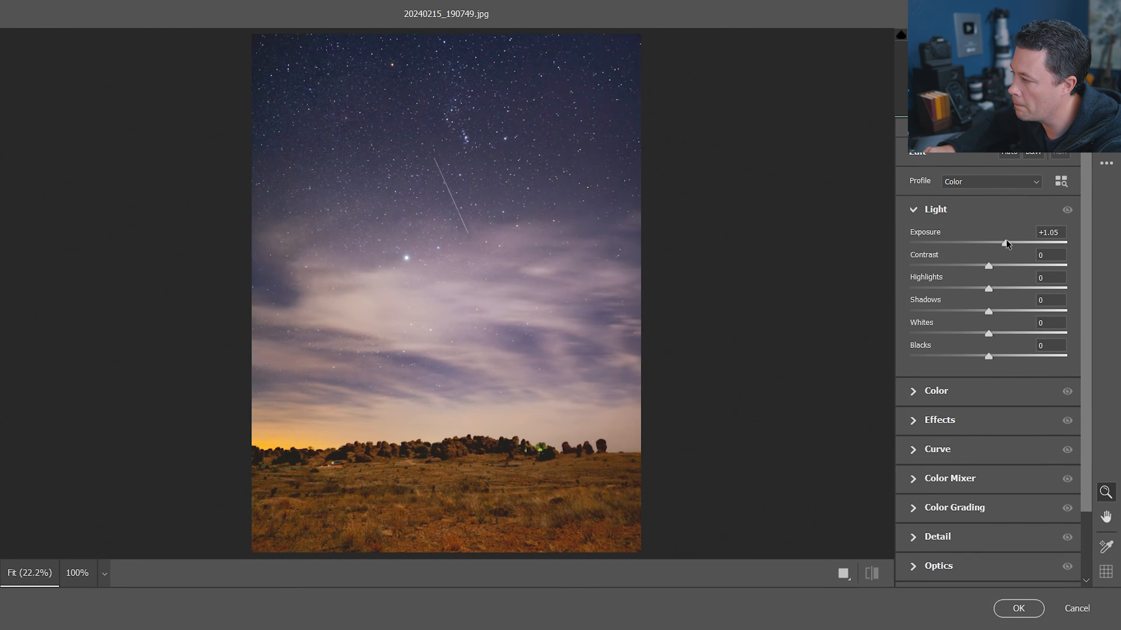
left_click_drag(1005, 240, 1004, 240)
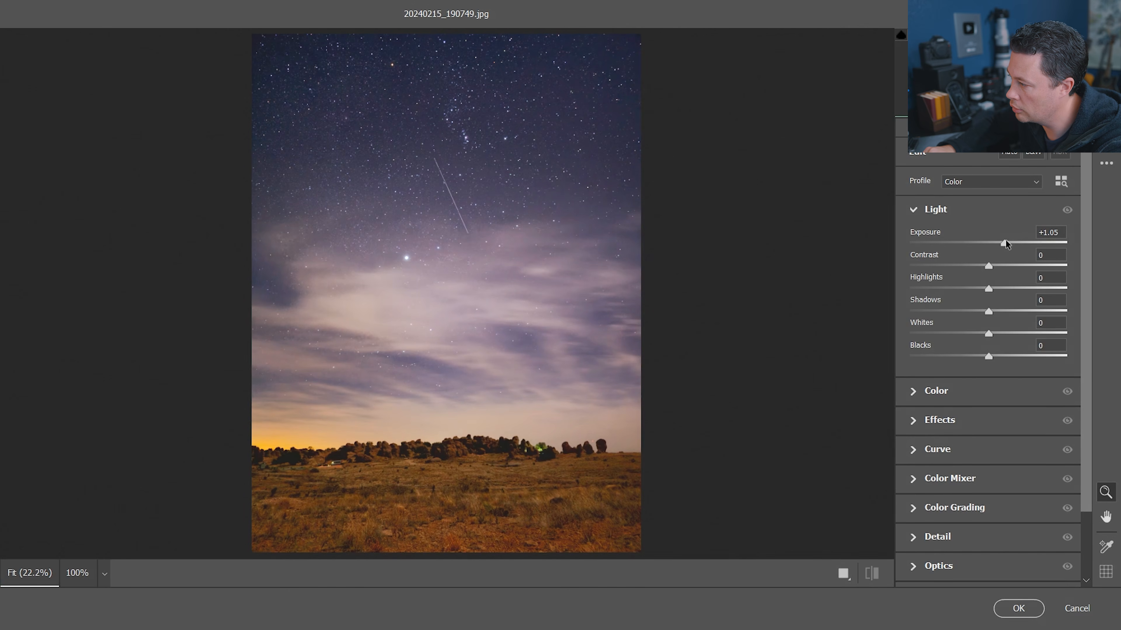
left_click_drag(1003, 242, 1005, 242)
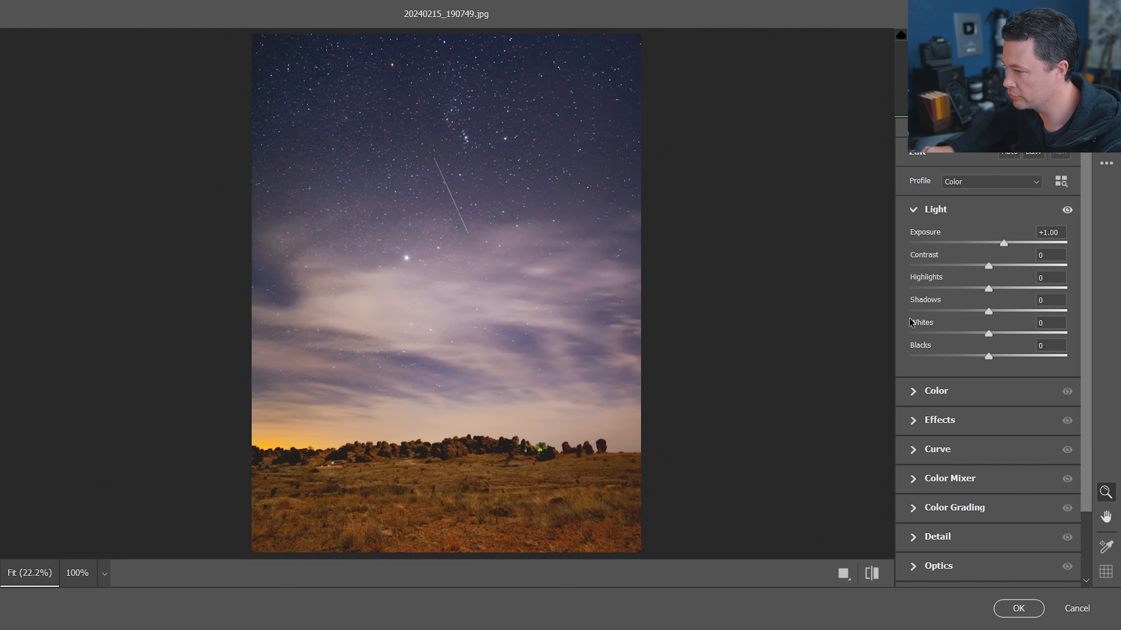
Expand the Color panel and set Tint to -20 to cool the sky
left_click(915, 392)
mouse_move(988, 321)
left_mouse_down()
mouse_move(975, 321)
mouse_move(966, 299)
mouse_move(973, 320)
left_mouse_up()
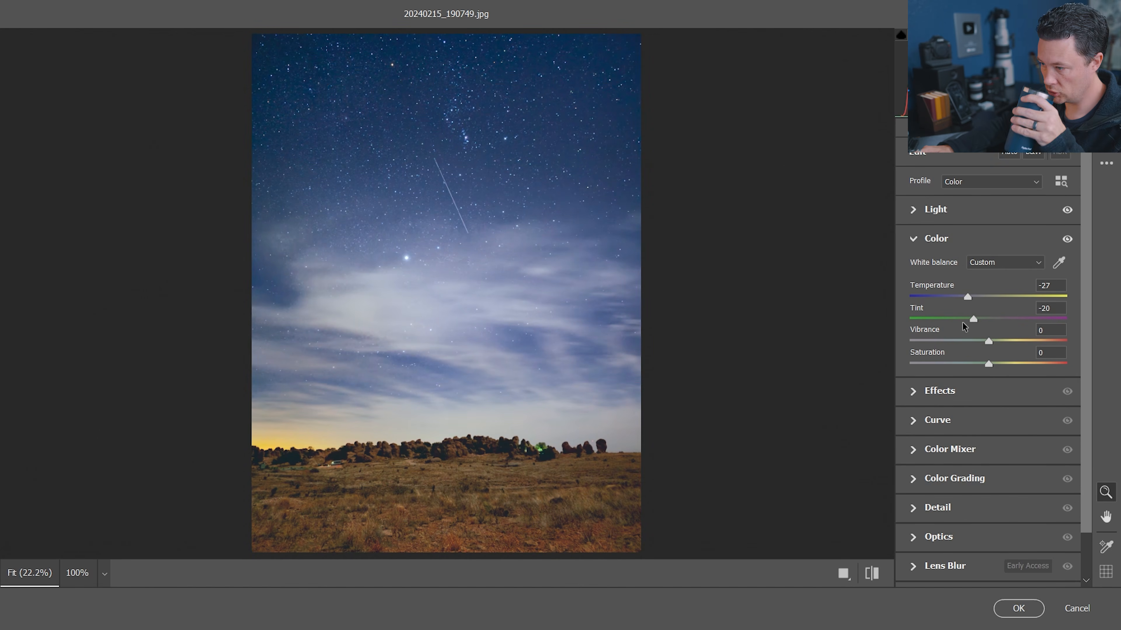
Inspect the foreground rocks and grass at 100% zoom, then return to the fitted view
left_click(426, 465)
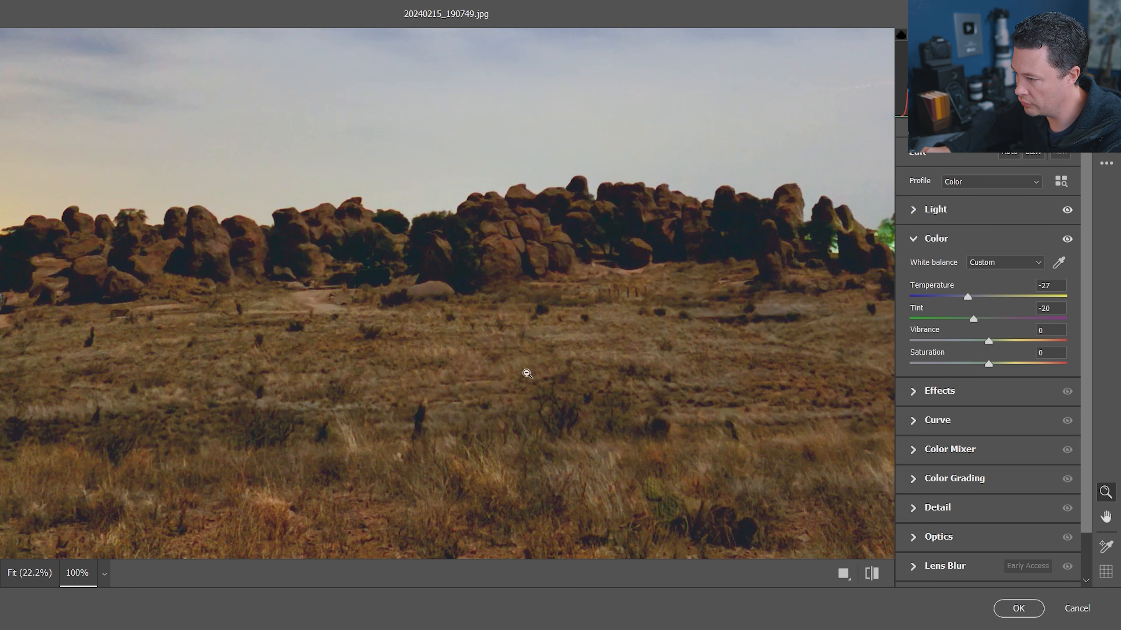
left_click_drag(318, 443, 746, 411)
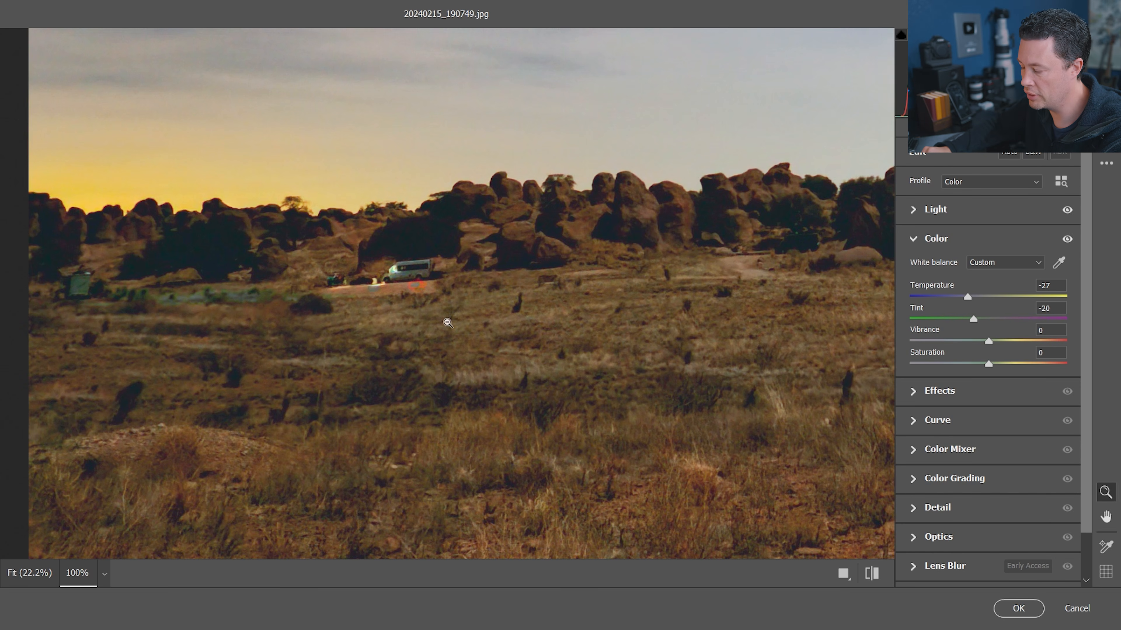
left_click_drag(750, 293, 503, 310)
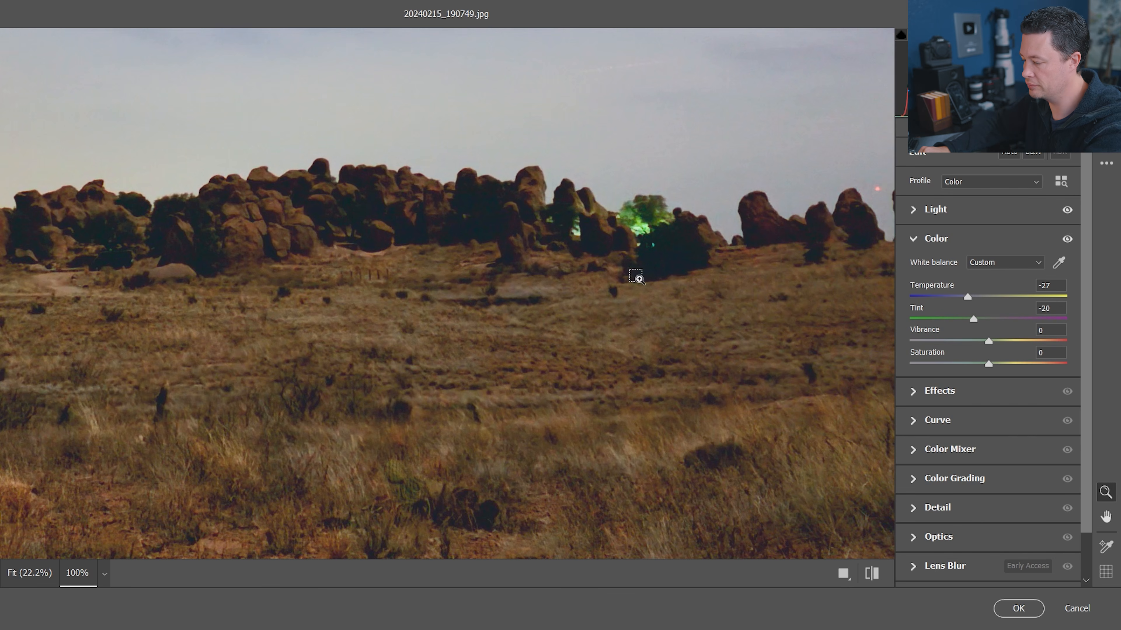
left_click(637, 277)
Expand the Detail panel, set Noise Reduction to 0, and apply the Camera Raw filter
left_click(932, 508)
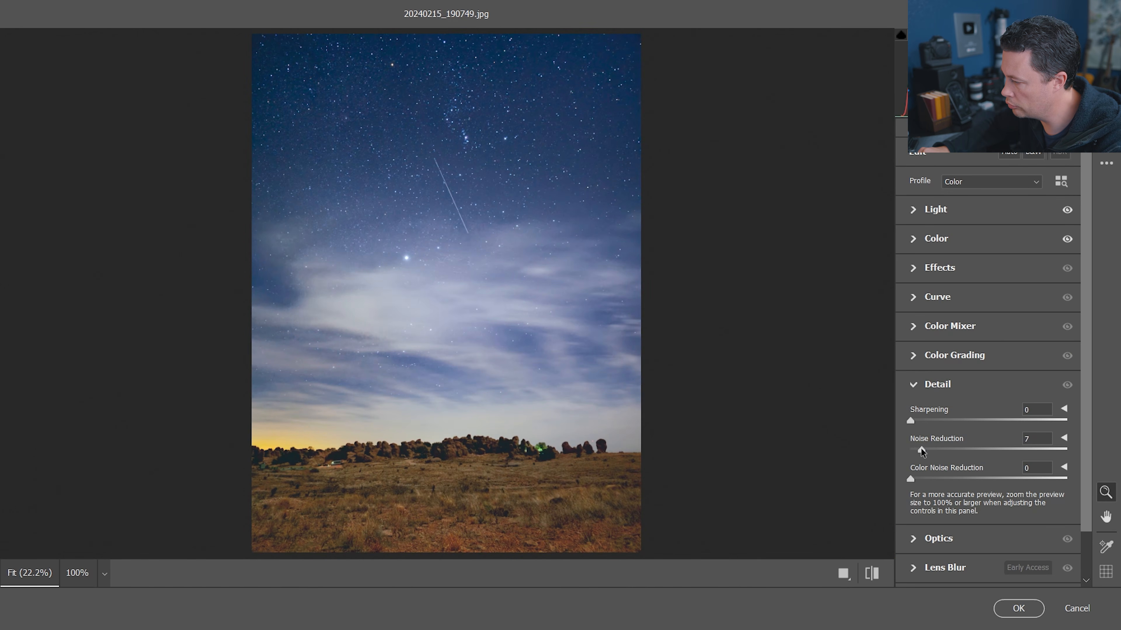
left_click_drag(918, 452, 900, 454)
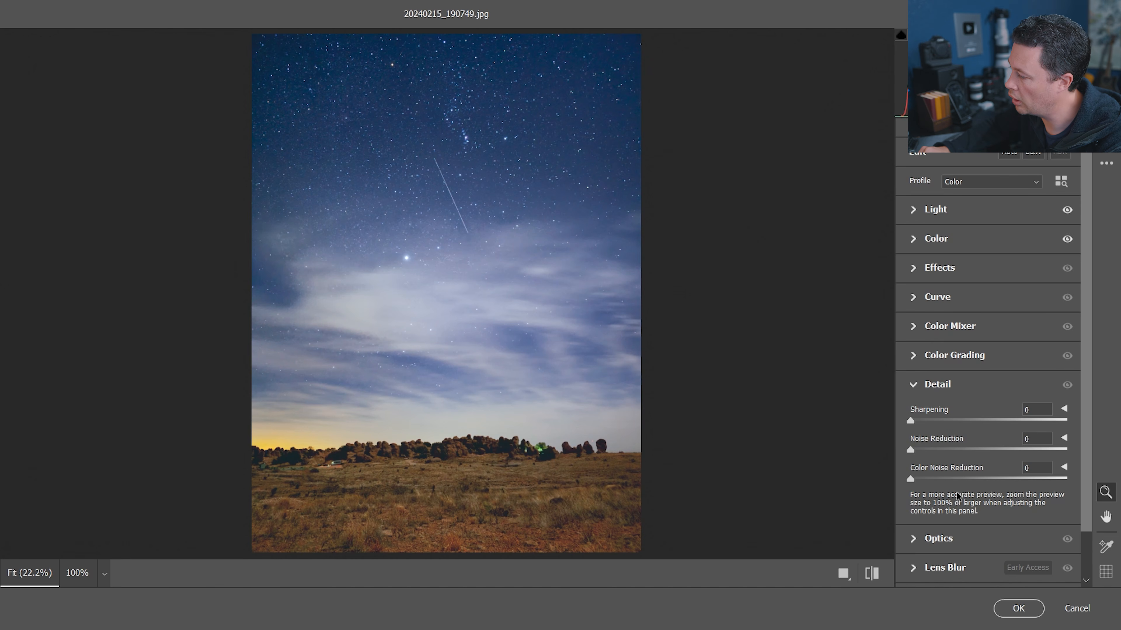
left_click_drag(958, 476, 1091, 493)
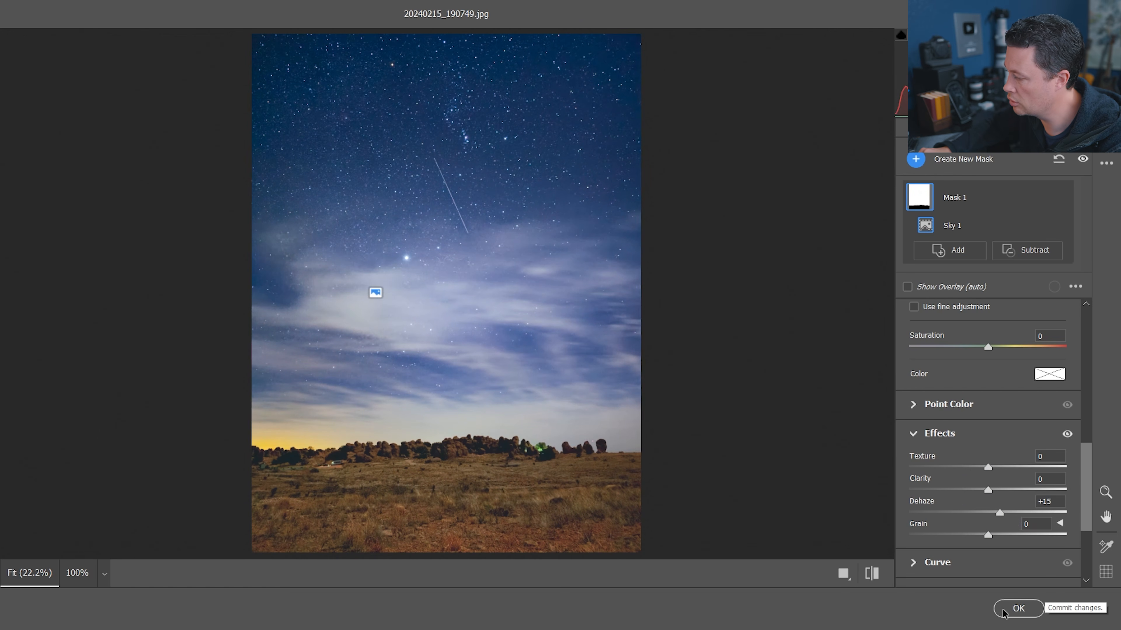
left_click(1015, 609)
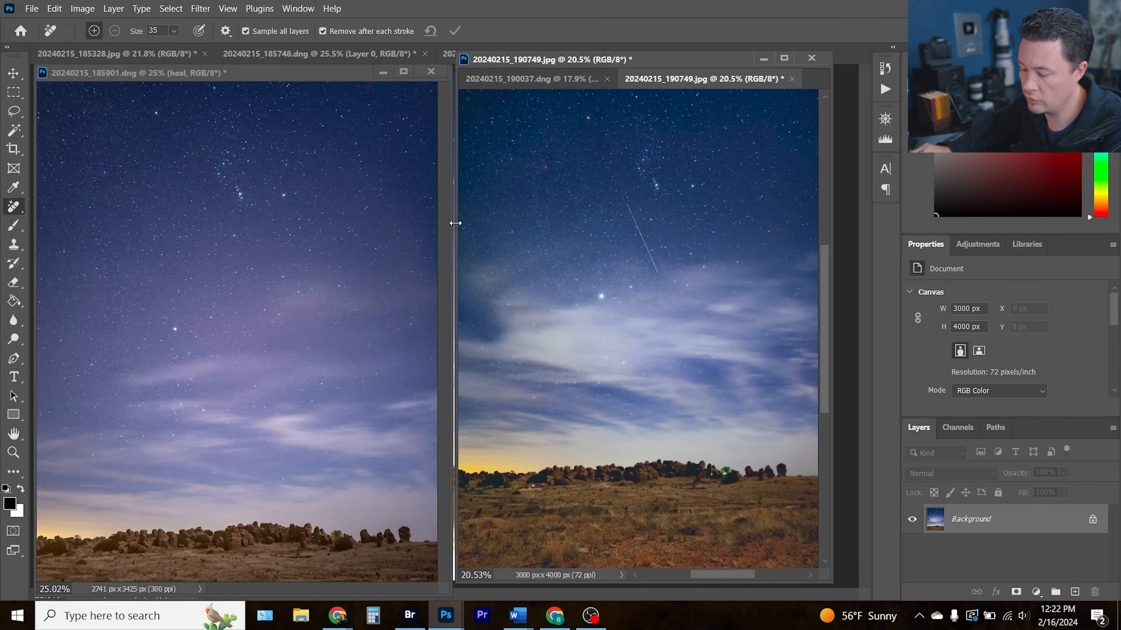
Add a new empty layer and heal away the meteor streak in the sky on it, then fit the view
key("ctrl+shift+n")
key("Return")
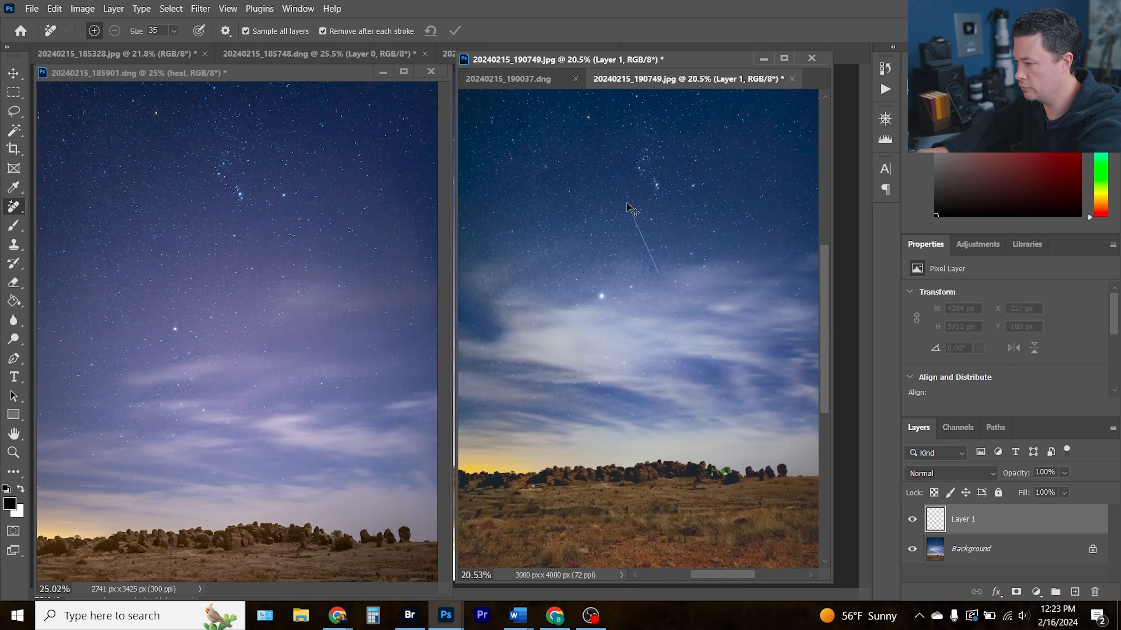
key("ctrl+plus")
key("ctrl+plus")
left_click_drag(619, 124, 669, 228)
left_click_drag(564, 379, 681, 209)
left_click_drag(566, 394, 590, 394)
left_click_drag(471, 396, 471, 404)
left_click_drag(750, 397, 476, 397)
left_click_drag(620, 393, 620, 404)
left_click_drag(597, 396, 597, 400)
key("ctrl+0")
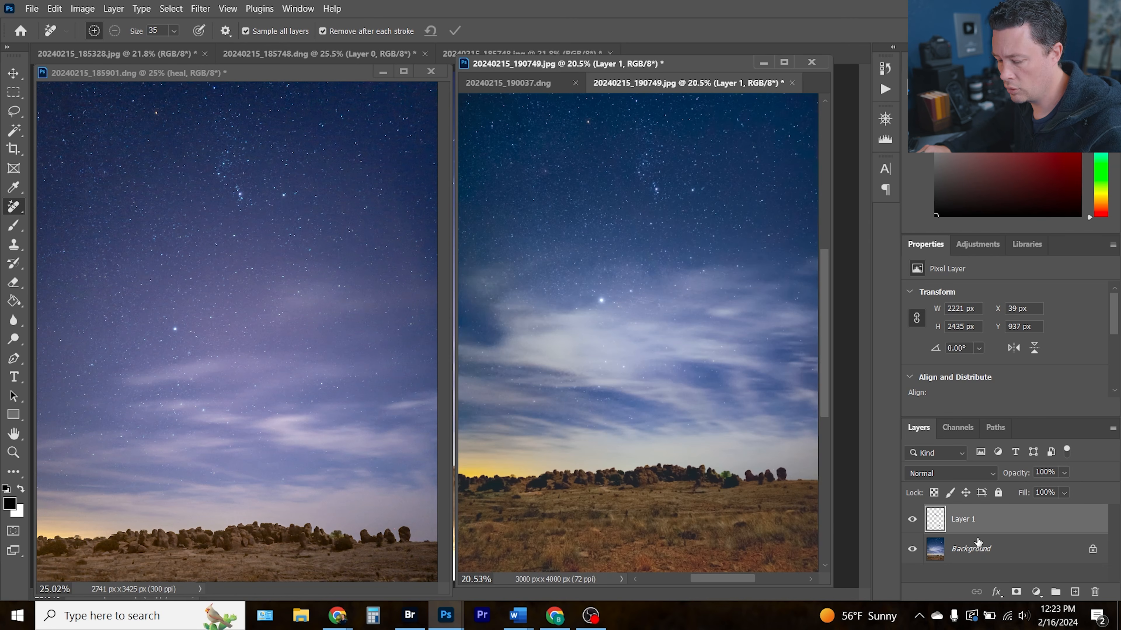
Stamp all visible layers into a new layer and open it in the Luminar Neo plugin
key("ctrl+shift+alt+e")
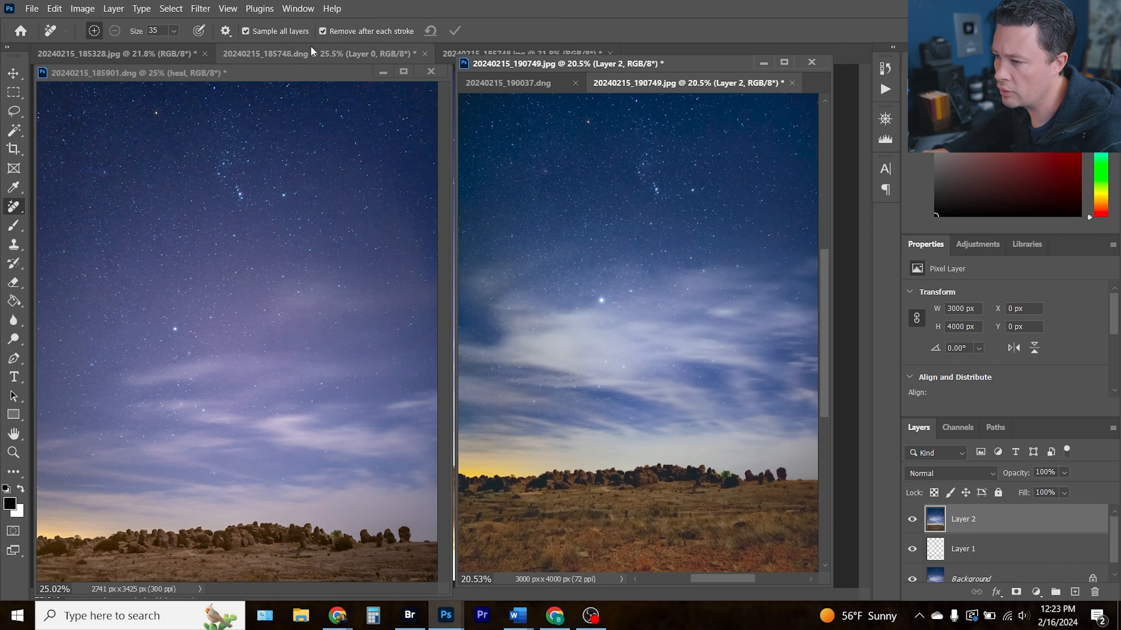
left_click(200, 9)
mouse_move(270, 331)
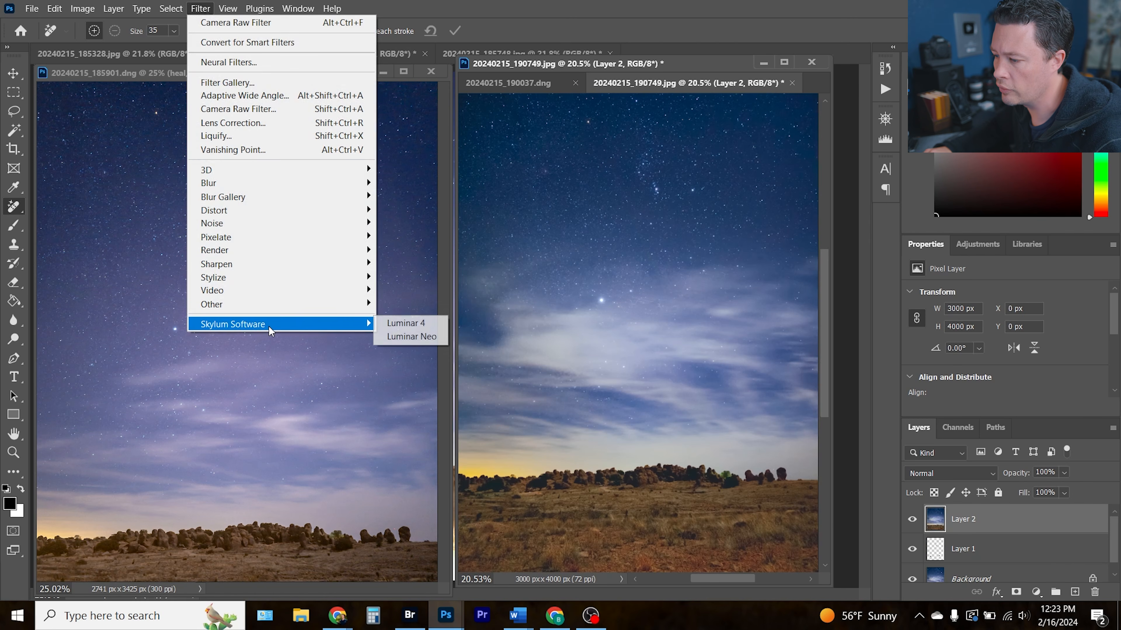
left_click(408, 336)
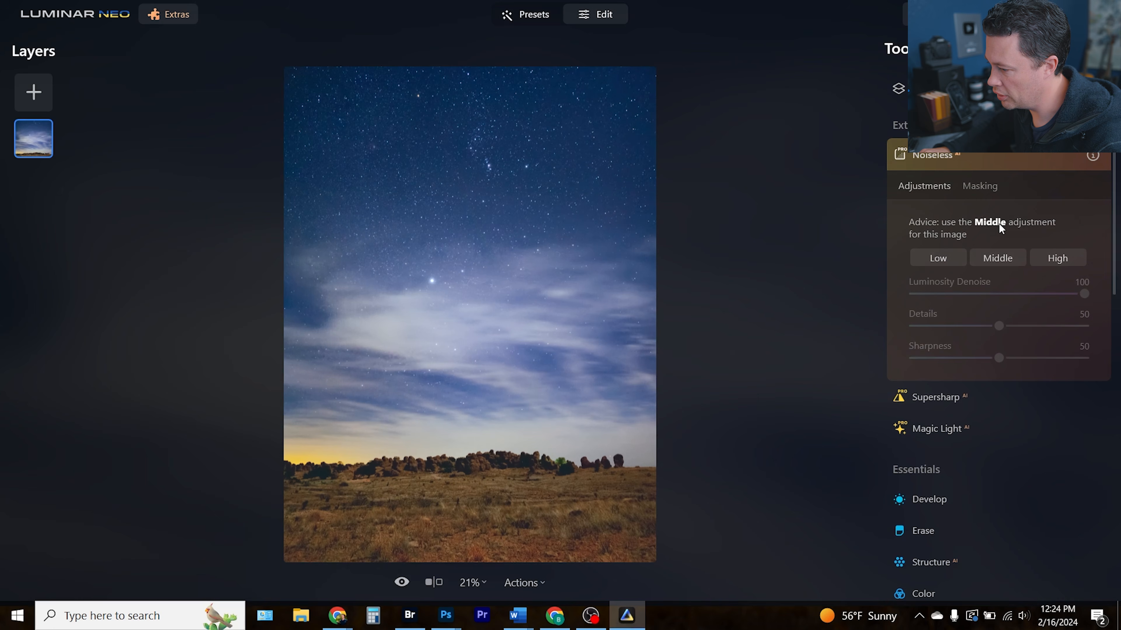
Apply Noiseless AI at the Low setting and check the sky's noise at 100% zoom
left_click(936, 257)
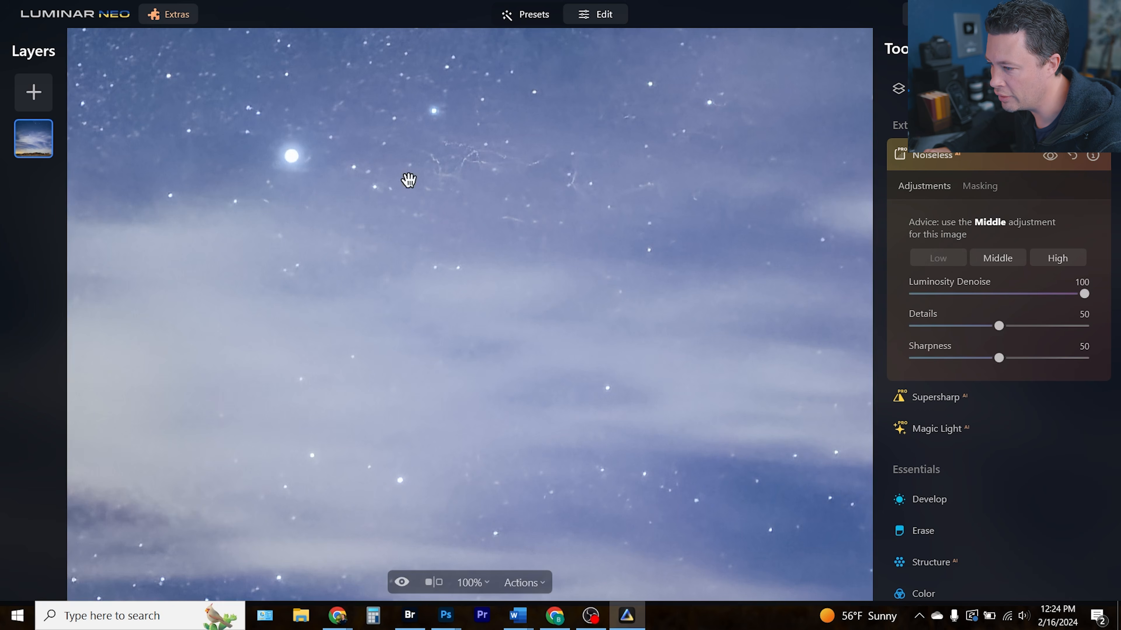
left_click_drag(389, 262, 544, 452)
left_click(519, 296)
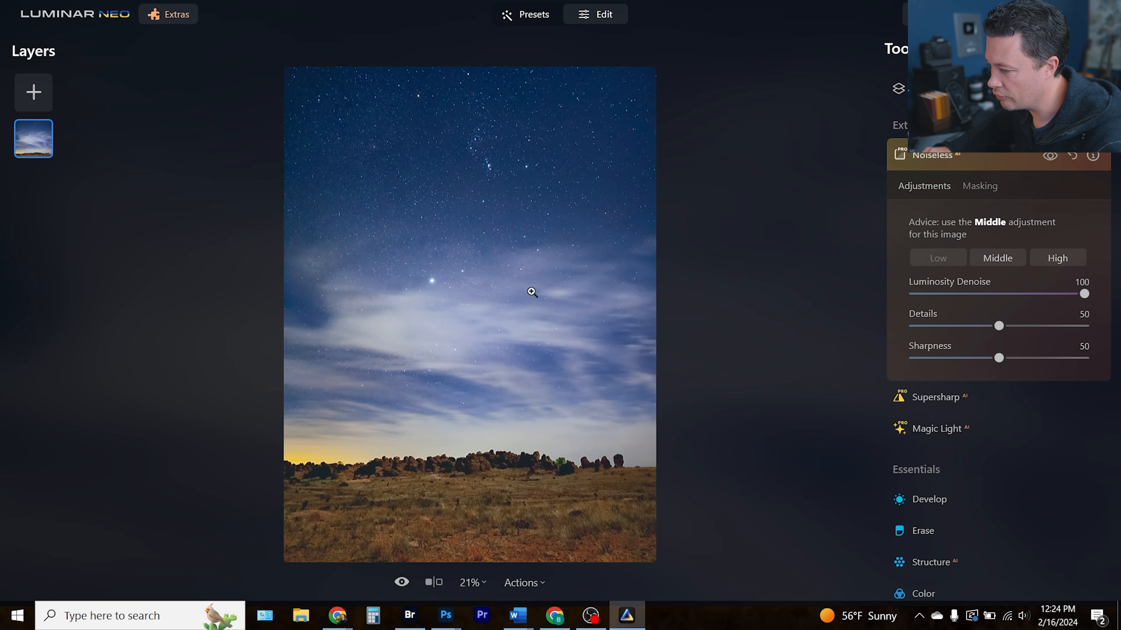
Open the Accent AI tool and raise the Accent slider slightly
scroll(963, 458, "down", 5)
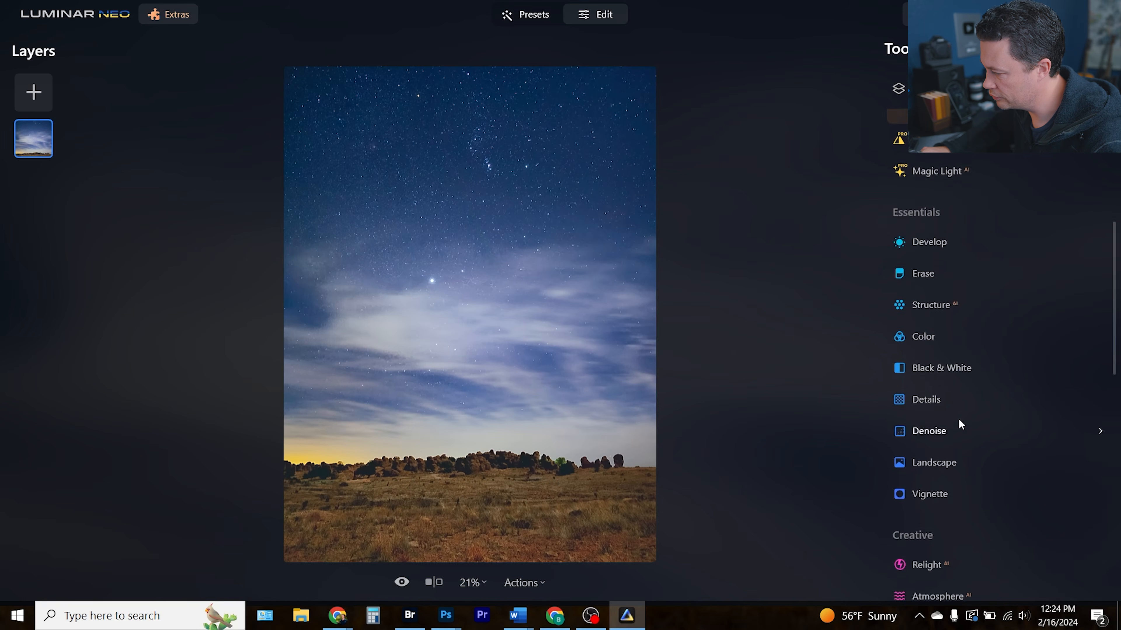
scroll(933, 277, "up", 7)
left_click(900, 138)
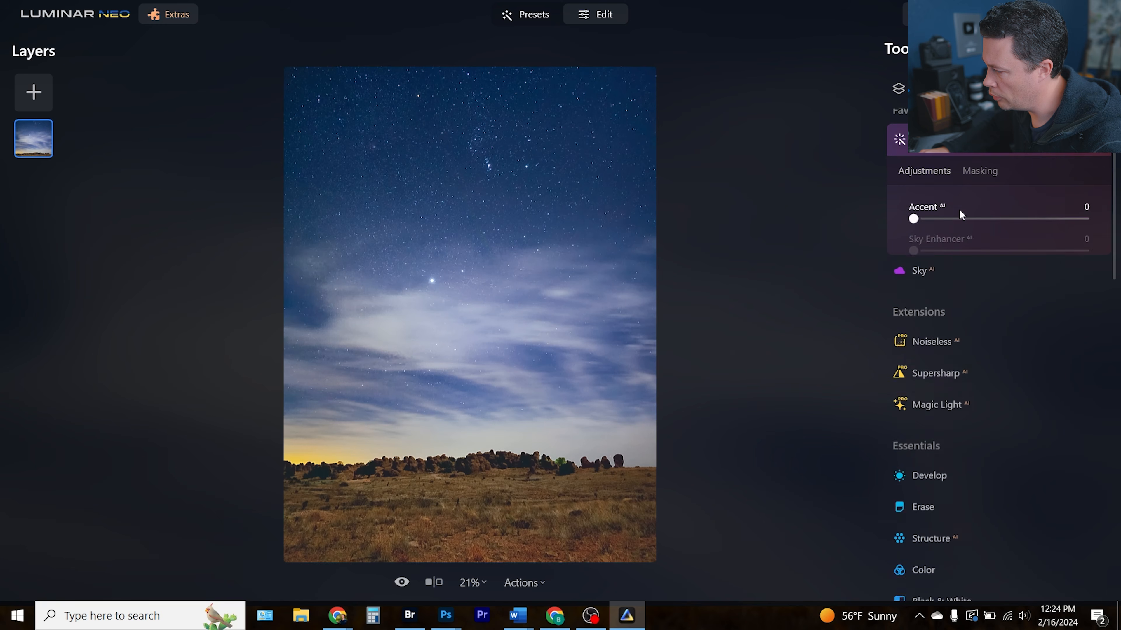
mouse_move(927, 218)
left_mouse_down()
mouse_move(948, 220)
mouse_move(913, 230)
mouse_move(941, 219)
left_mouse_up()
Nudge a Landscape slider up slightly and apply the Luminar Neo edits back to the Photoshop layer
scroll(978, 494, "down", 15)
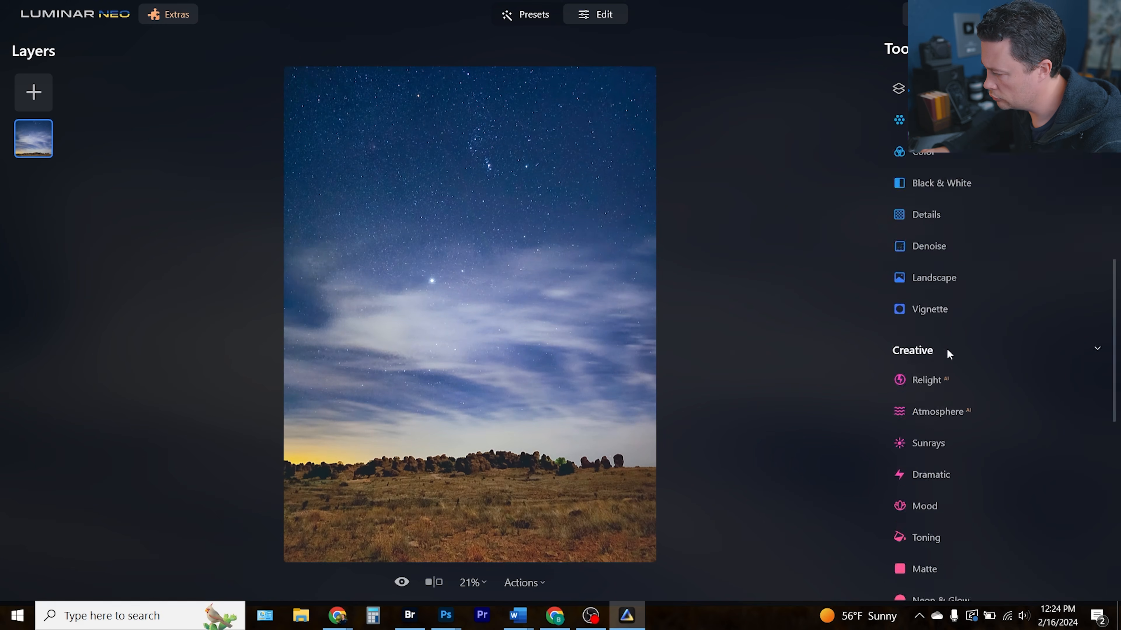
left_click(949, 274)
left_click_drag(914, 260, 935, 261)
left_click(984, 185)
left_click(930, 217)
left_click(1043, 242)
left_click_drag(631, 349, 375, 288)
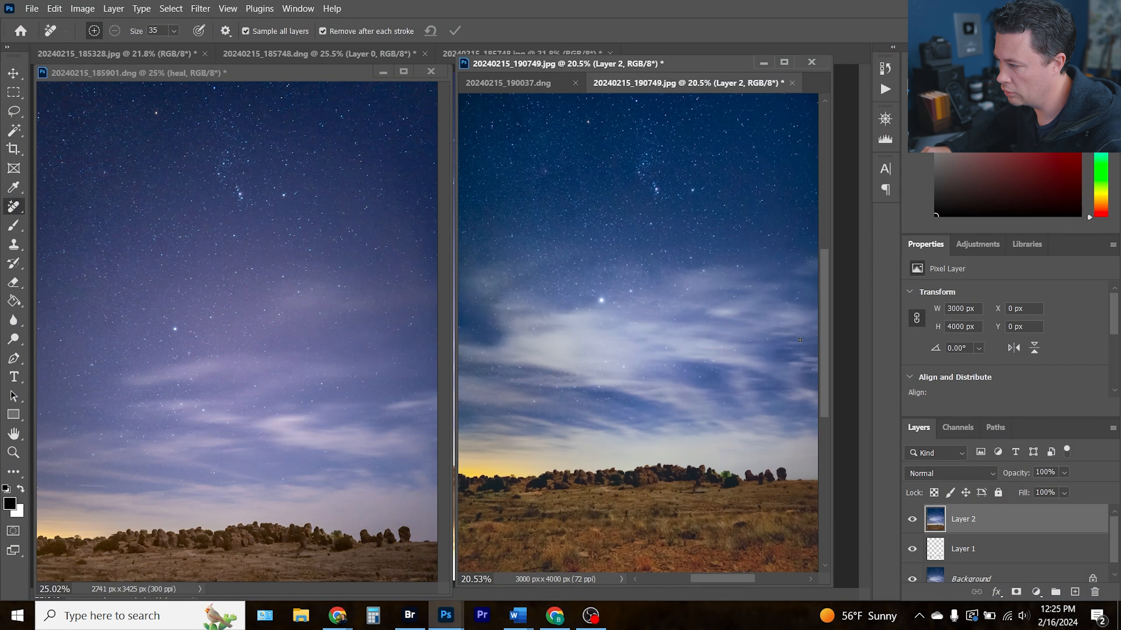
Zoom the 190749 image to 66.7% and spot-heal the faint trails in the sky near the bright star
left_click_drag(832, 57, 856, 43)
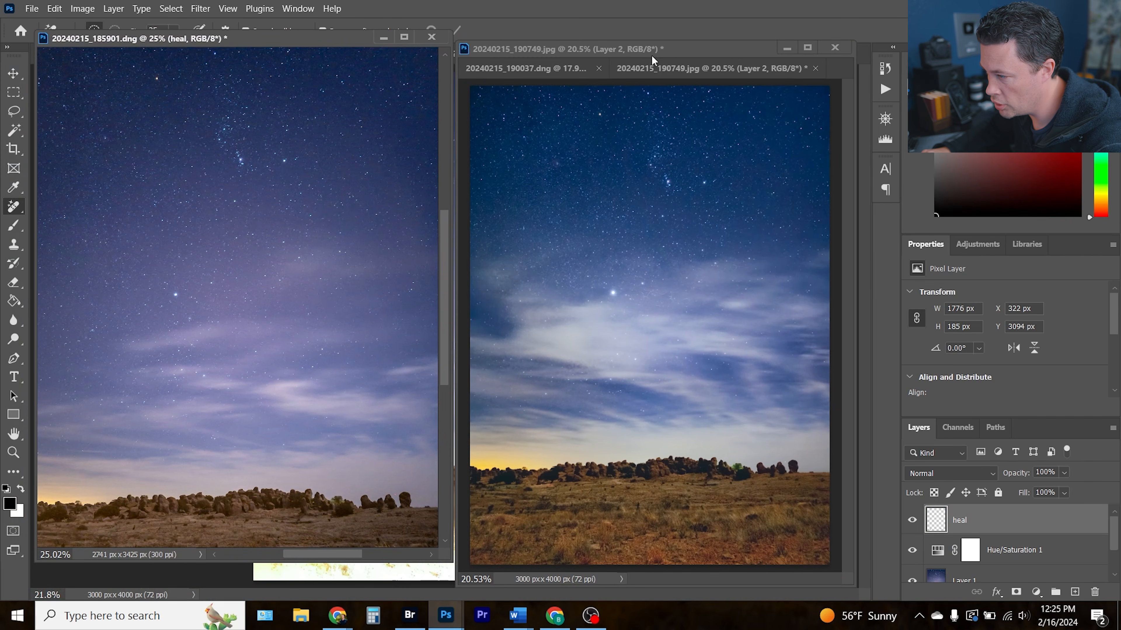
left_click(660, 45)
left_click_drag(660, 45, 661, 36)
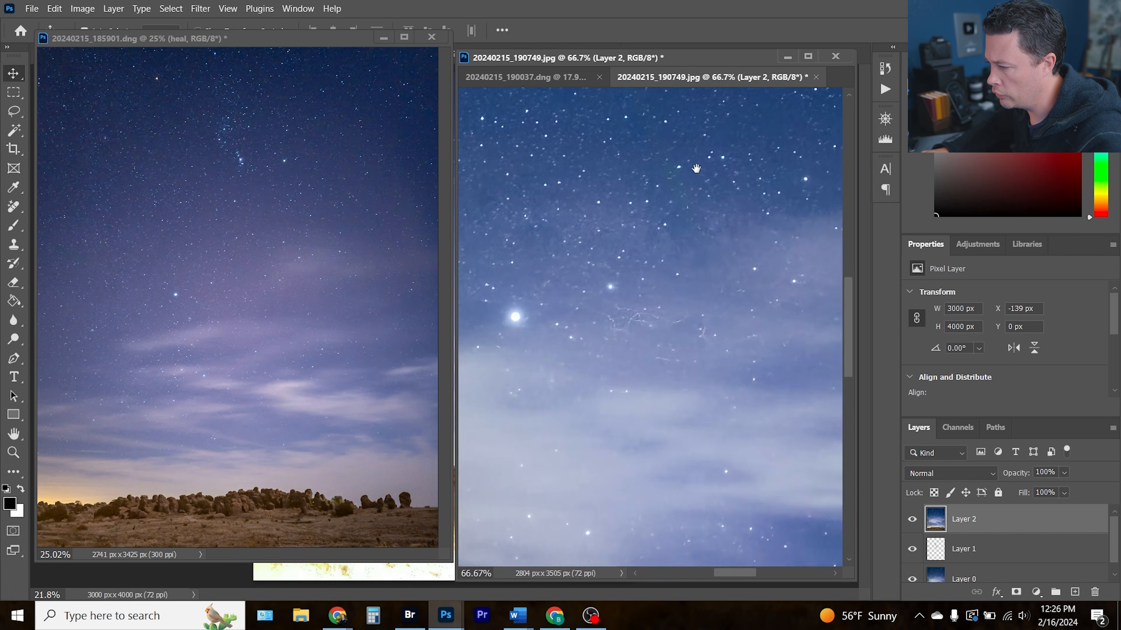
left_click_drag(688, 159, 655, 225)
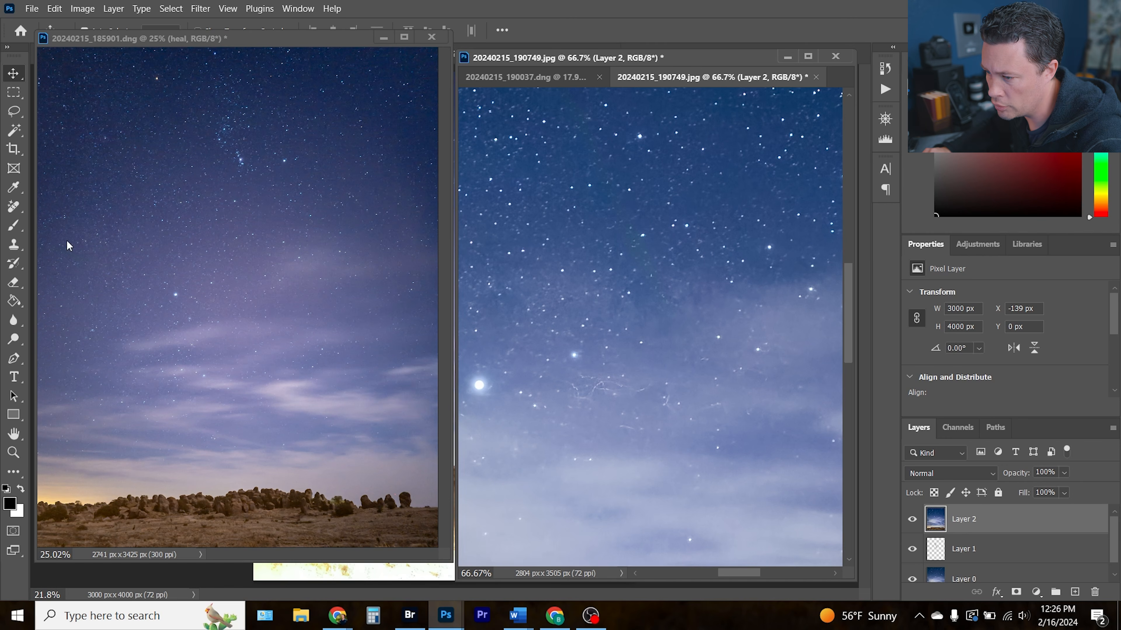
left_click(14, 207)
mouse_move(648, 385)
left_mouse_down()
mouse_move(600, 384)
mouse_move(580, 399)
mouse_move(563, 381)
left_mouse_up()
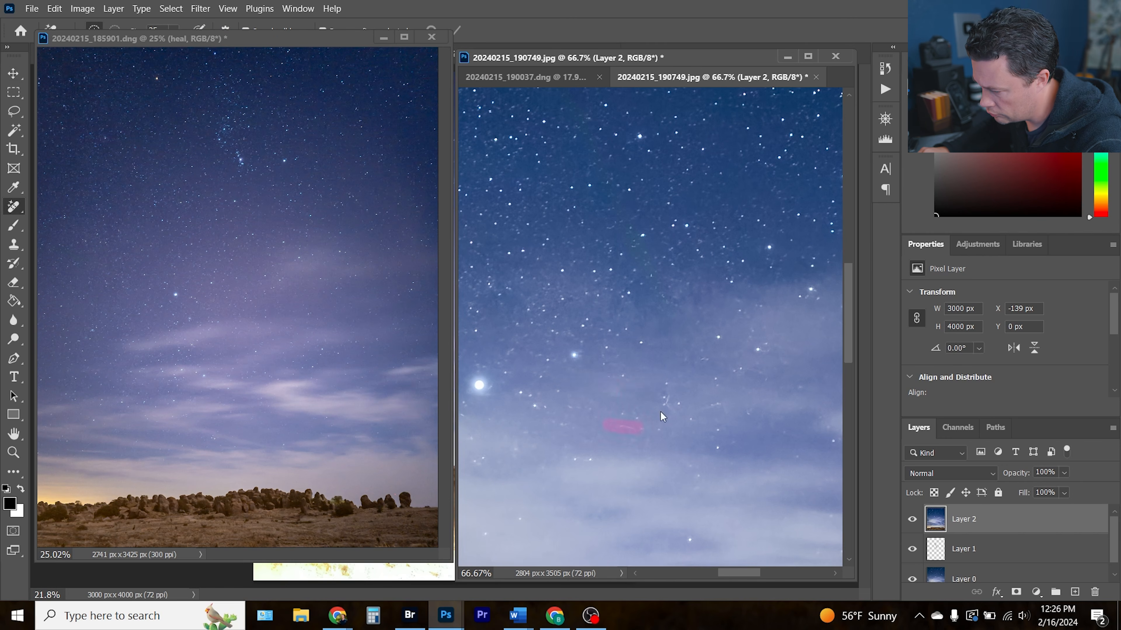
left_click_drag(609, 315, 632, 340)
left_click_drag(605, 230, 586, 448)
left_click_drag(594, 352, 585, 314)
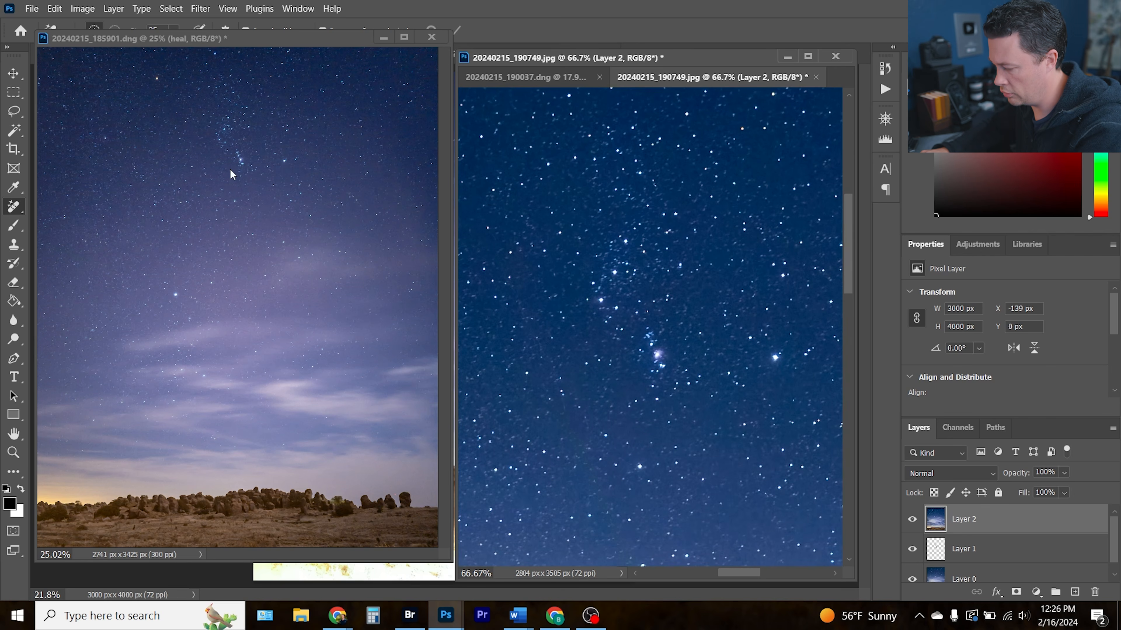
Compare stars and foreground rocks of 185901.dng and 190749.jpg side by side at 66.7% zoom
left_click(236, 154)
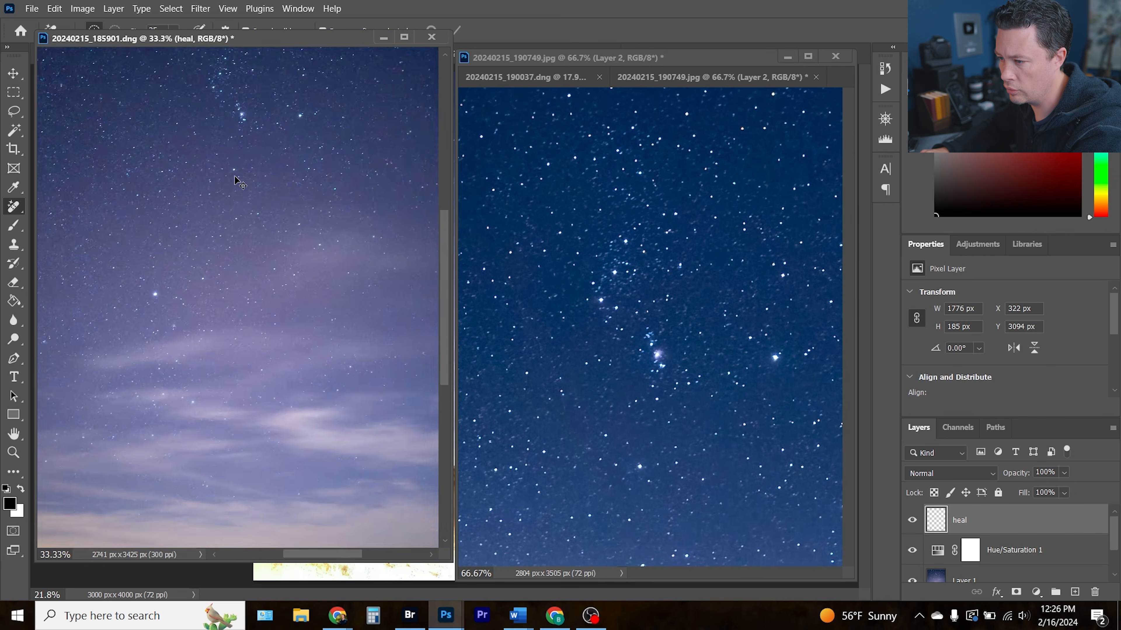
key("ctrl+plus")
key("ctrl+plus")
key("ctrl+plus")
left_click_drag(252, 144, 243, 564)
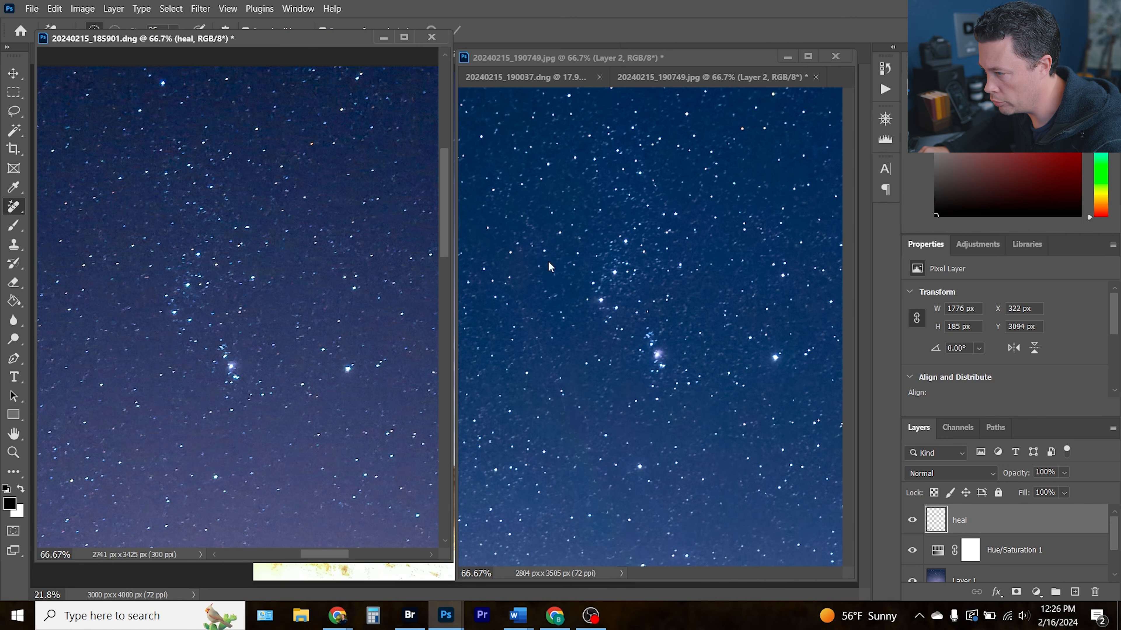
left_click(653, 506)
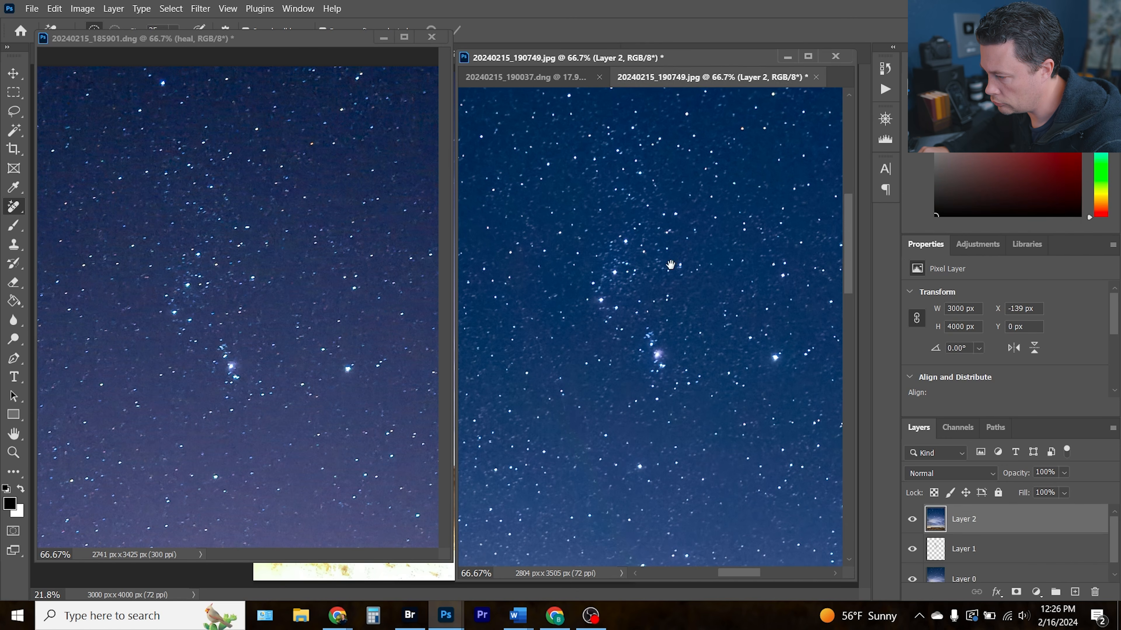
scroll(637, 424, "down", 10)
left_click_drag(636, 405, 640, 480)
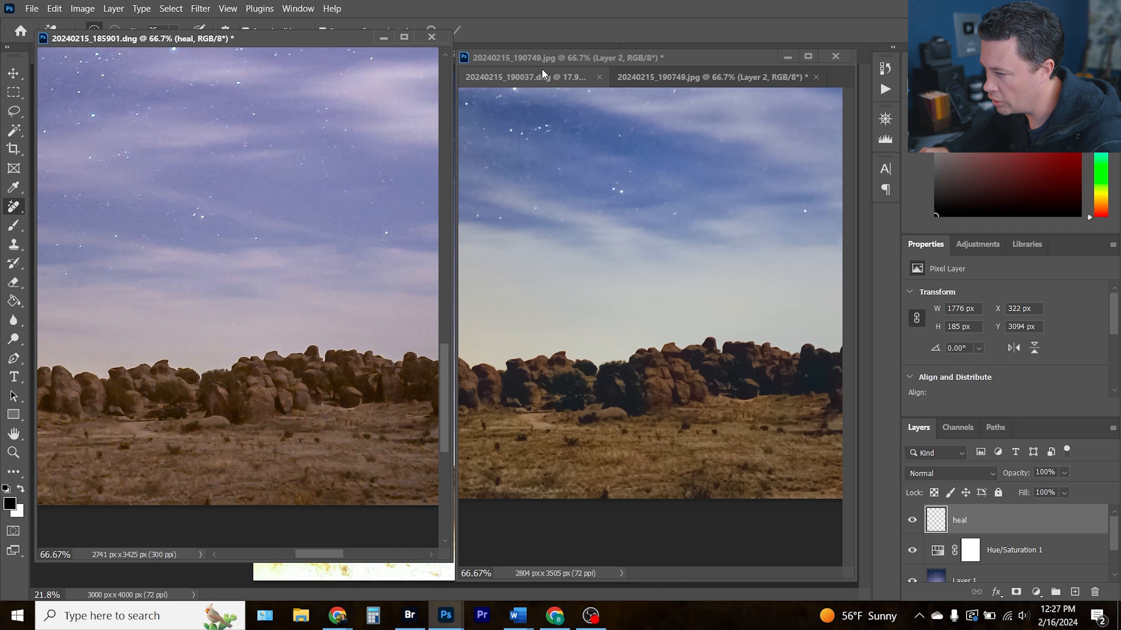
left_click_drag(541, 75, 229, 68)
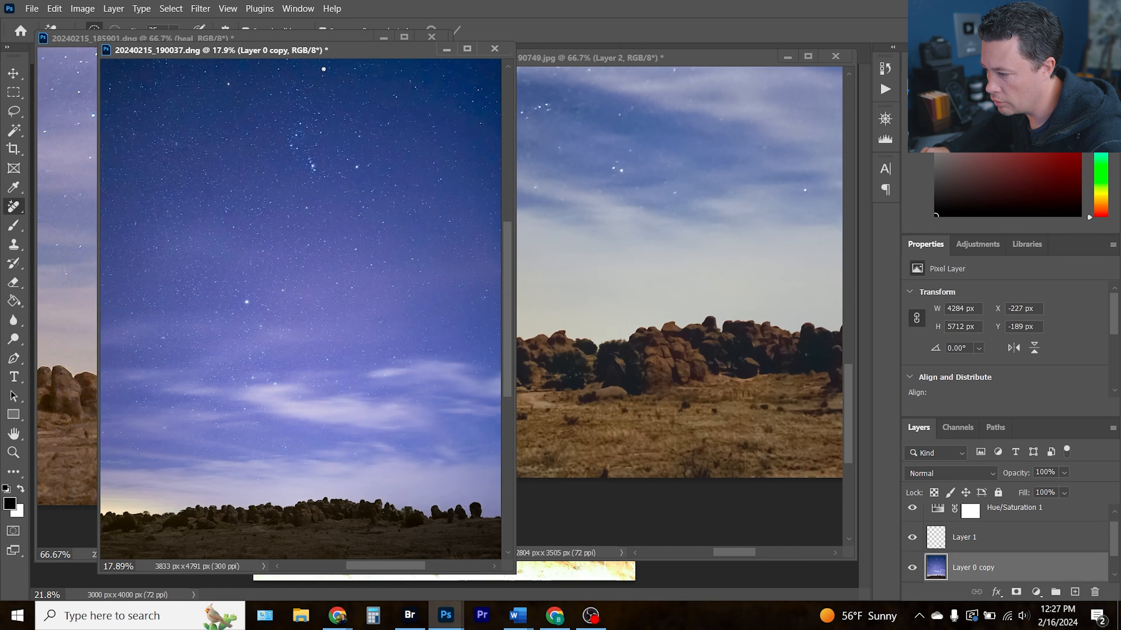
Arrange the 190037.dng and 190749.jpg windows side by side and fit both images to the screen
left_click_drag(321, 59, 270, 36)
left_click_drag(669, 57, 676, 49)
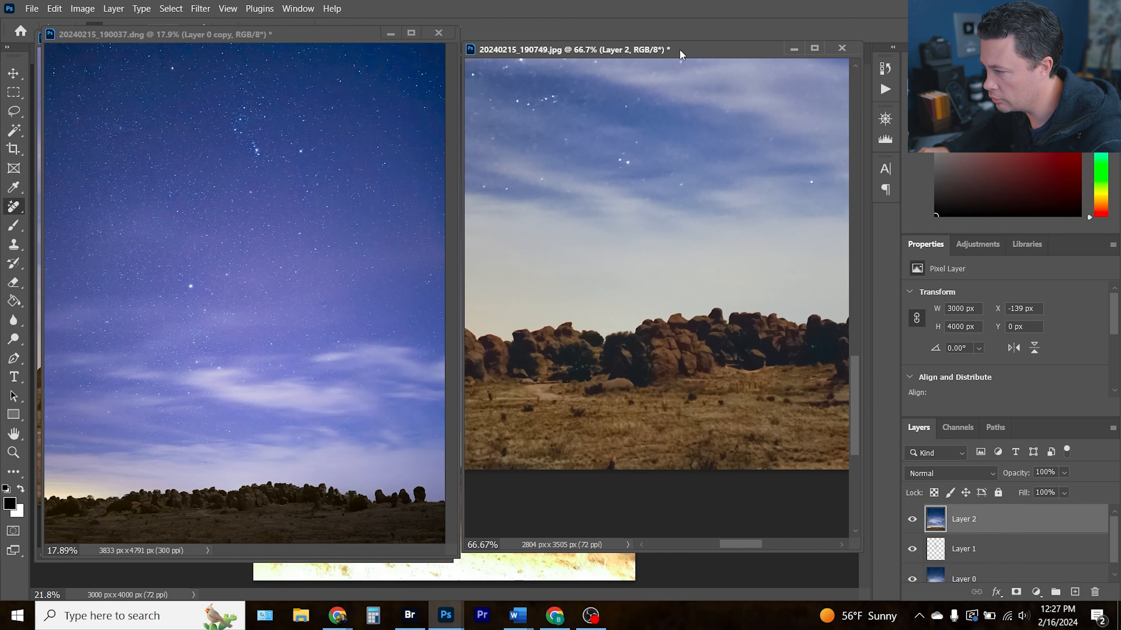
key("ctrl+0")
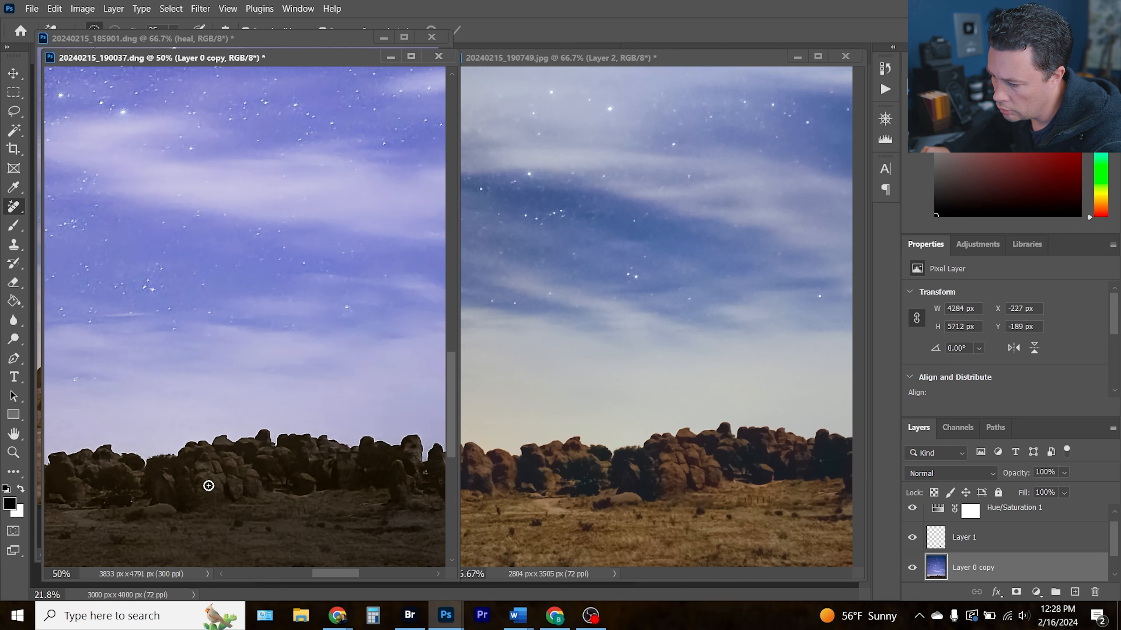
mouse_move(254, 521)
left_mouse_down()
mouse_move(278, 484)
mouse_move(317, 466)
mouse_move(166, 481)
left_mouse_up()
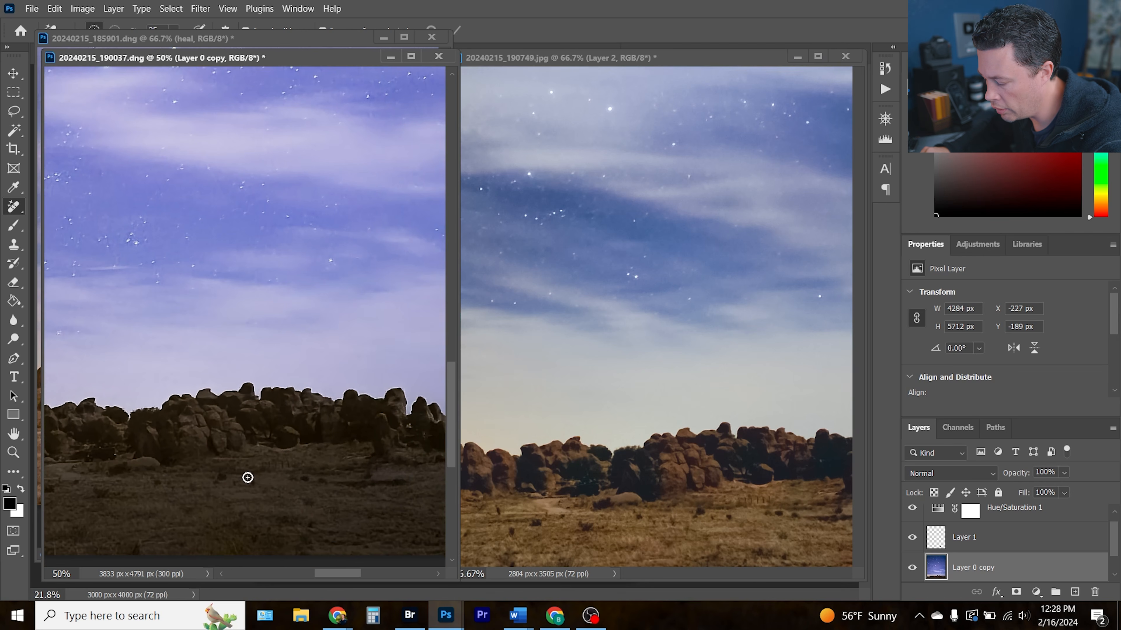
key("ctrl+0")
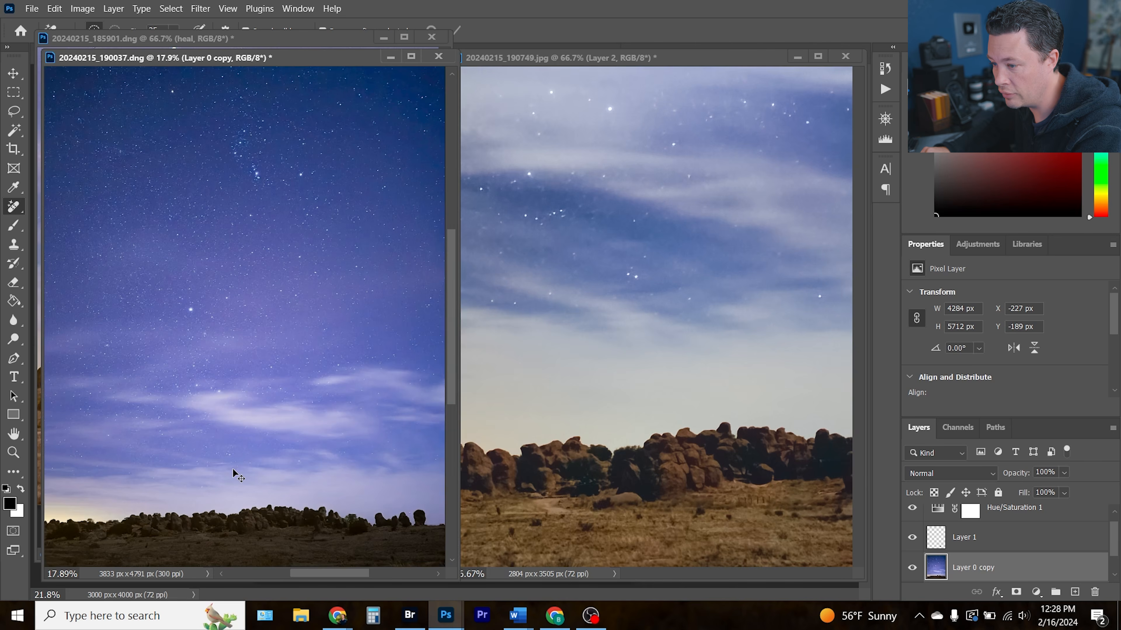
left_click(597, 542)
key("ctrl+0")
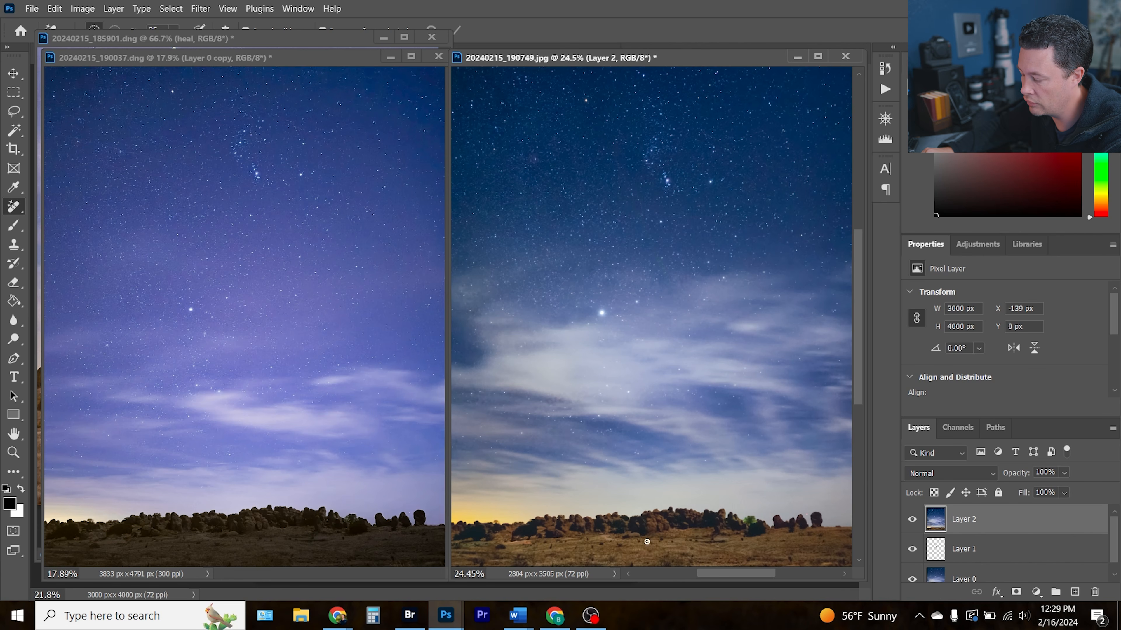
Switch to Bridge and compare the DNG and JPG versions of 190037 and 190749 in the Expert RAW folder
left_click(410, 615)
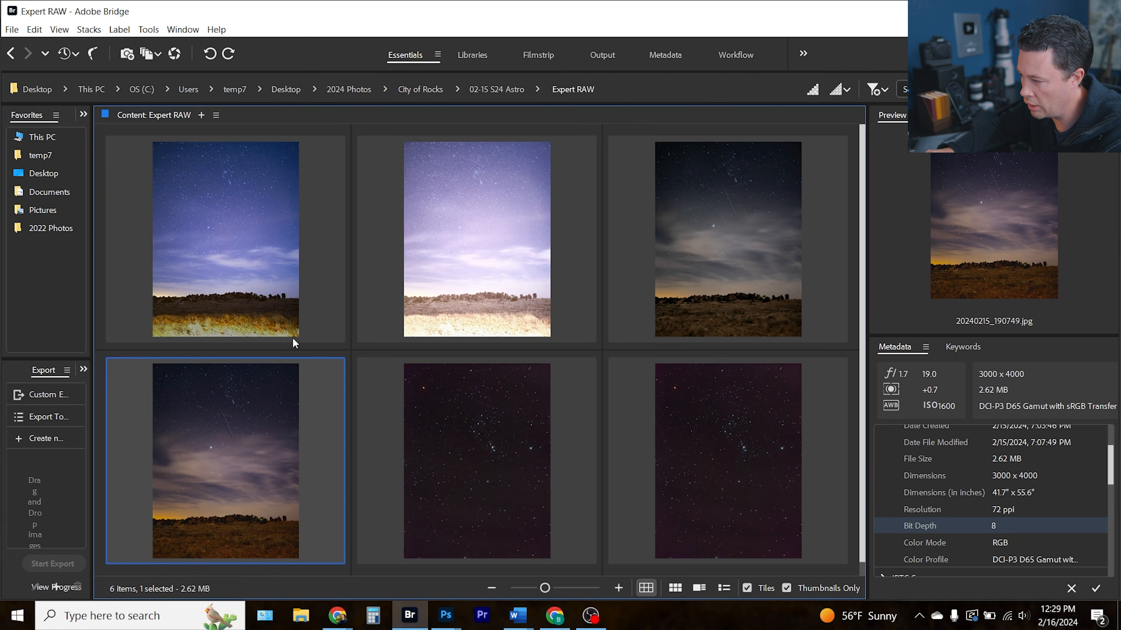
scroll(957, 491, "up", 3)
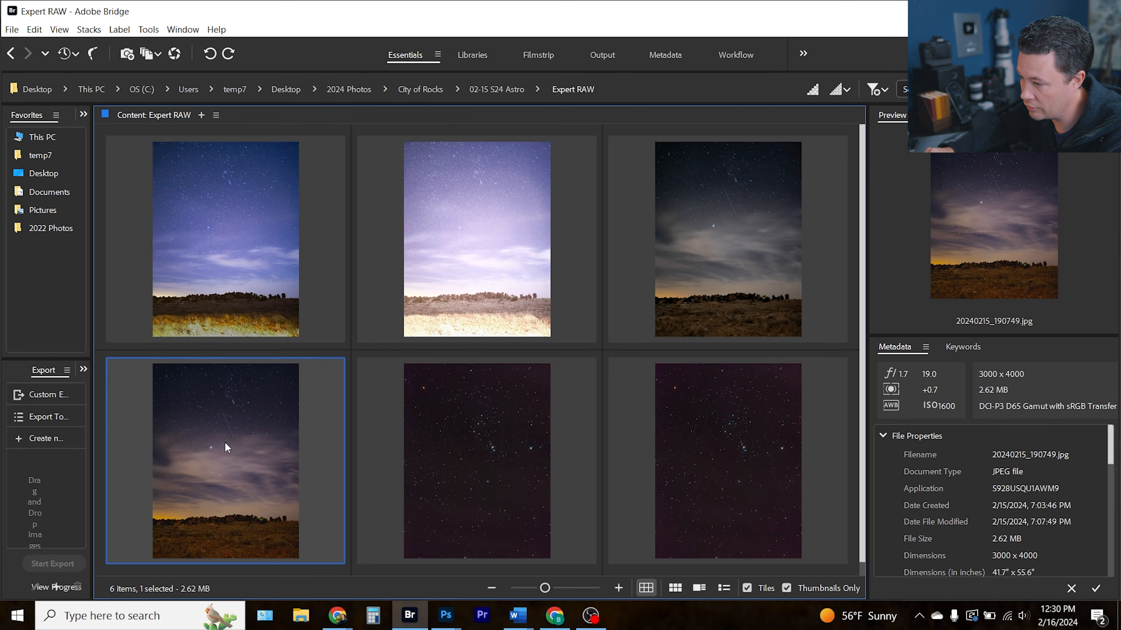
key("Up")
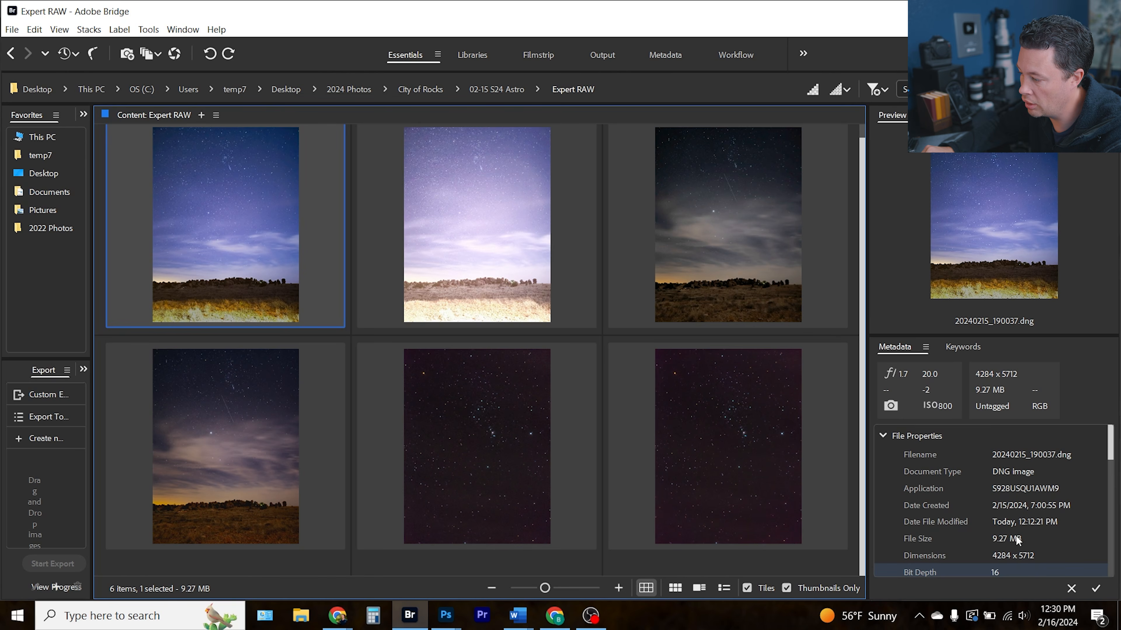
left_click(741, 266)
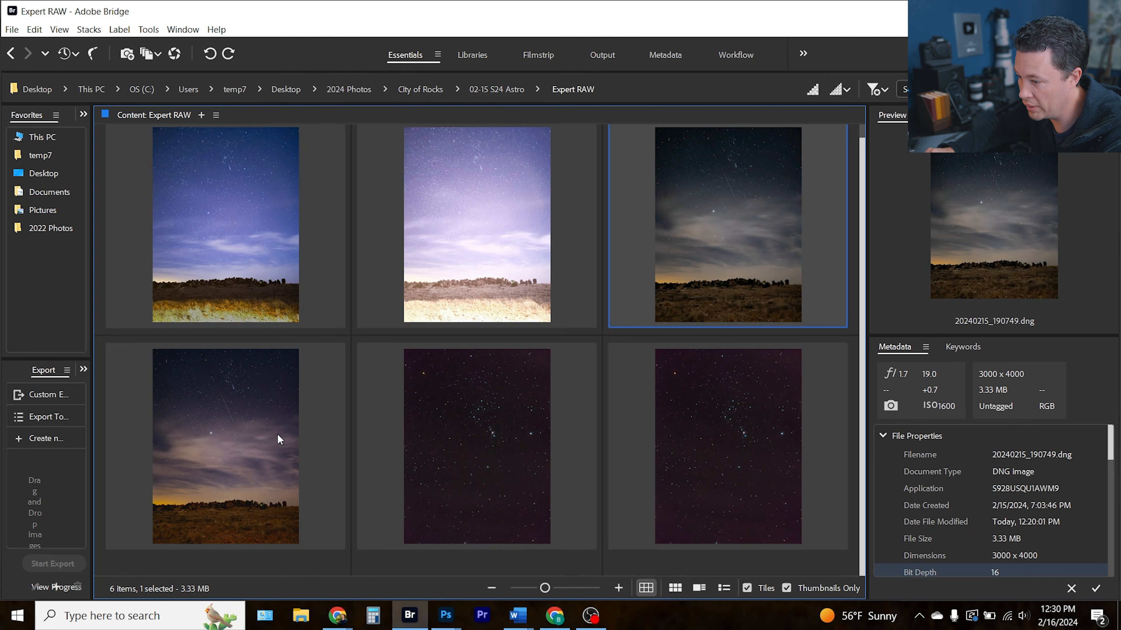
left_click(236, 449)
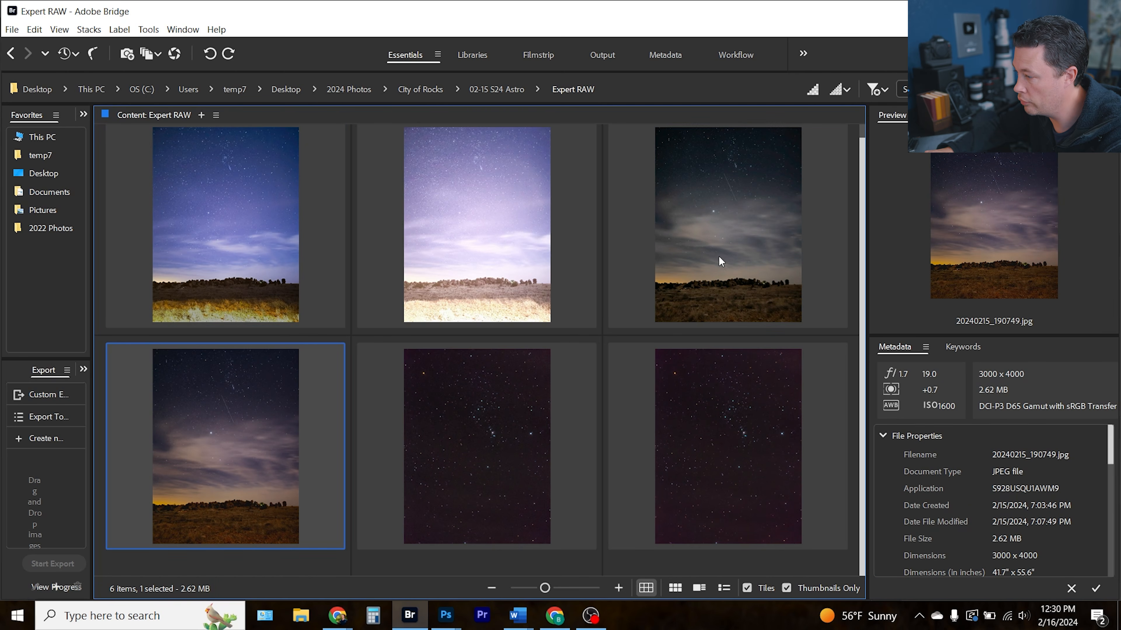
left_click(709, 259)
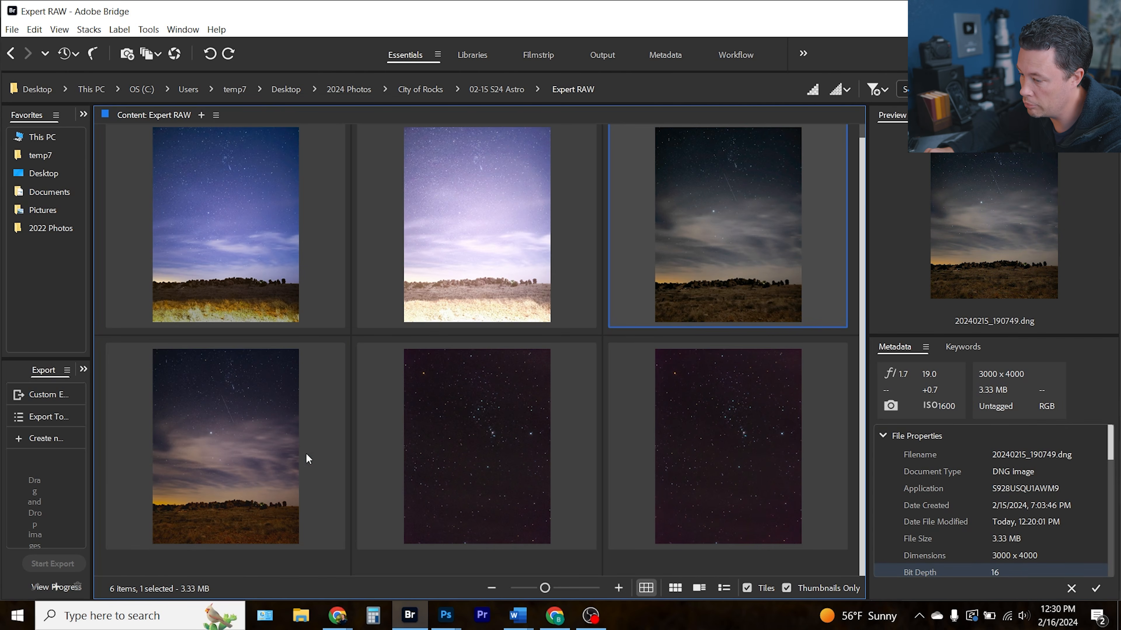
left_click(237, 449)
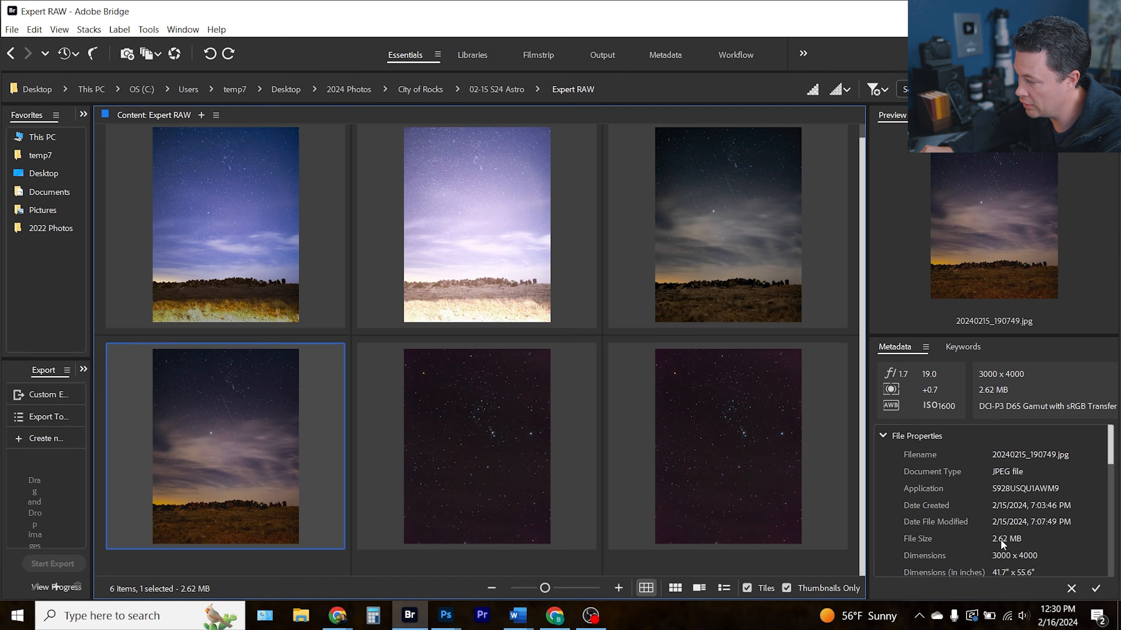
Visit the 02-15 S24 Astro folder to compare the 185901 DNG and JPG, then return to Expert RAW
left_click(219, 253)
left_click(477, 255)
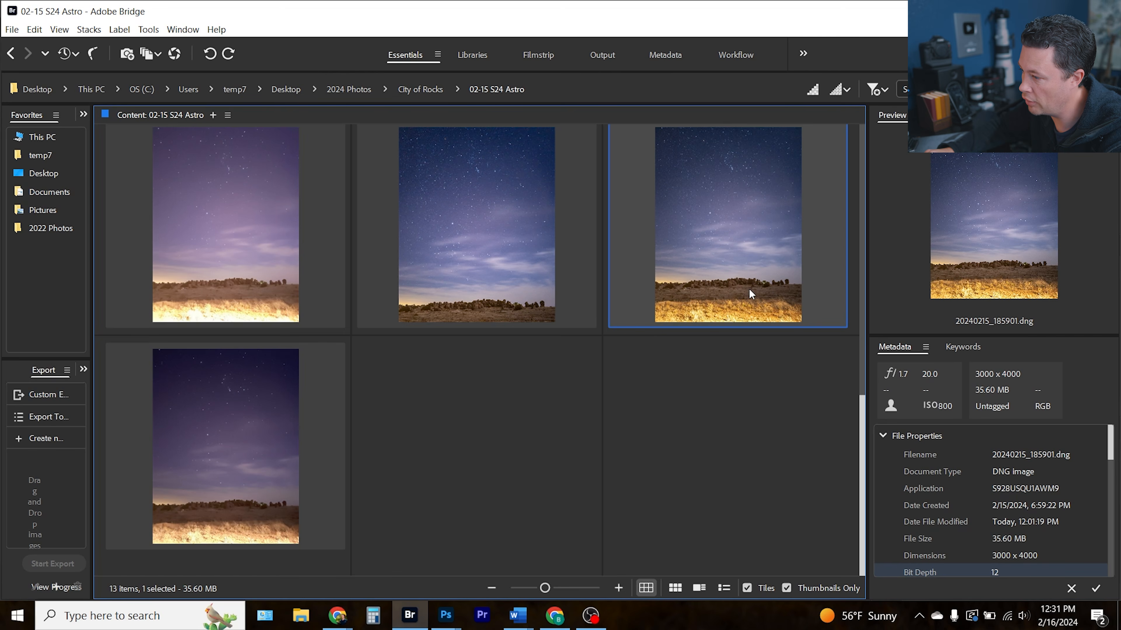
left_click(254, 452)
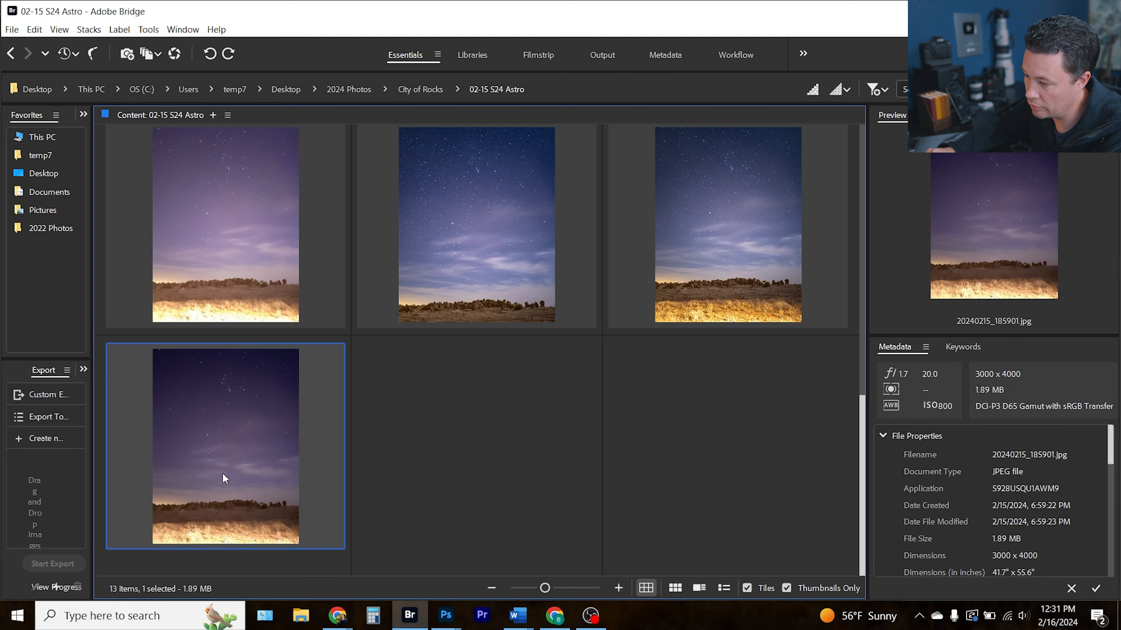
left_click(744, 270)
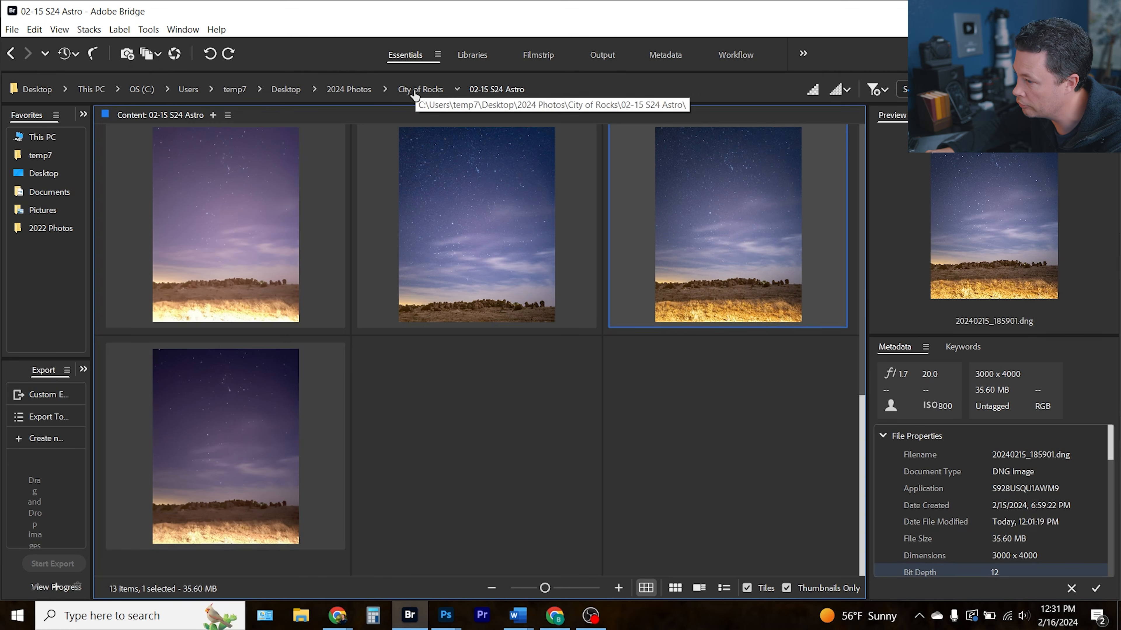
scroll(216, 278, "up", 10)
double_click(224, 254)
Review the Expert RAW thumbnails again, selecting the 190037 pair and the 191400 star images
left_click(719, 265)
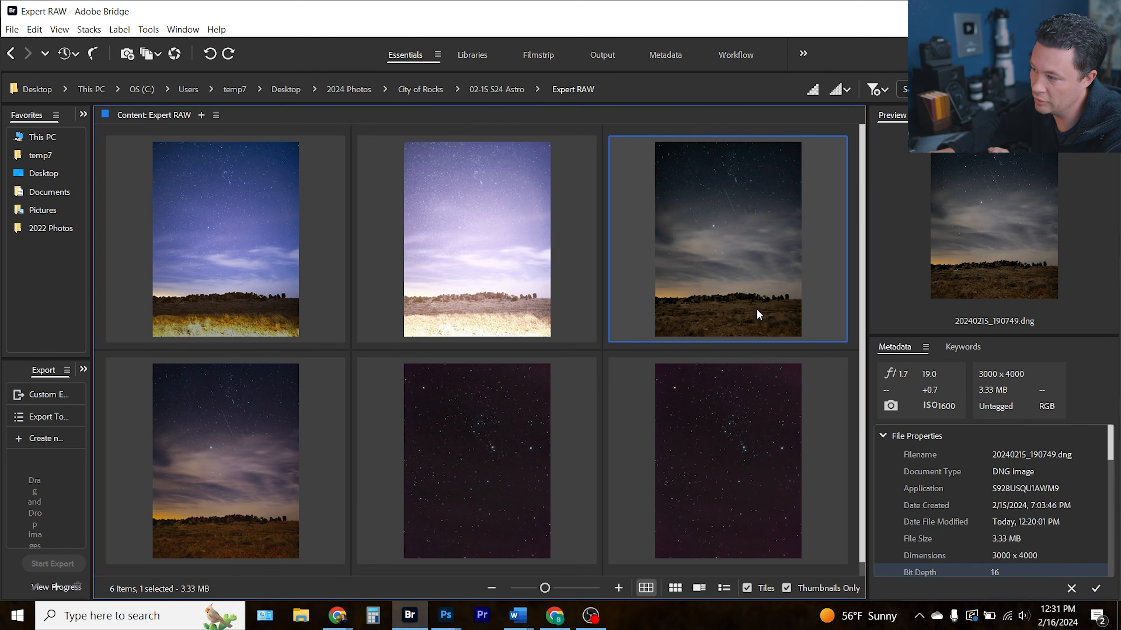
left_click(250, 283)
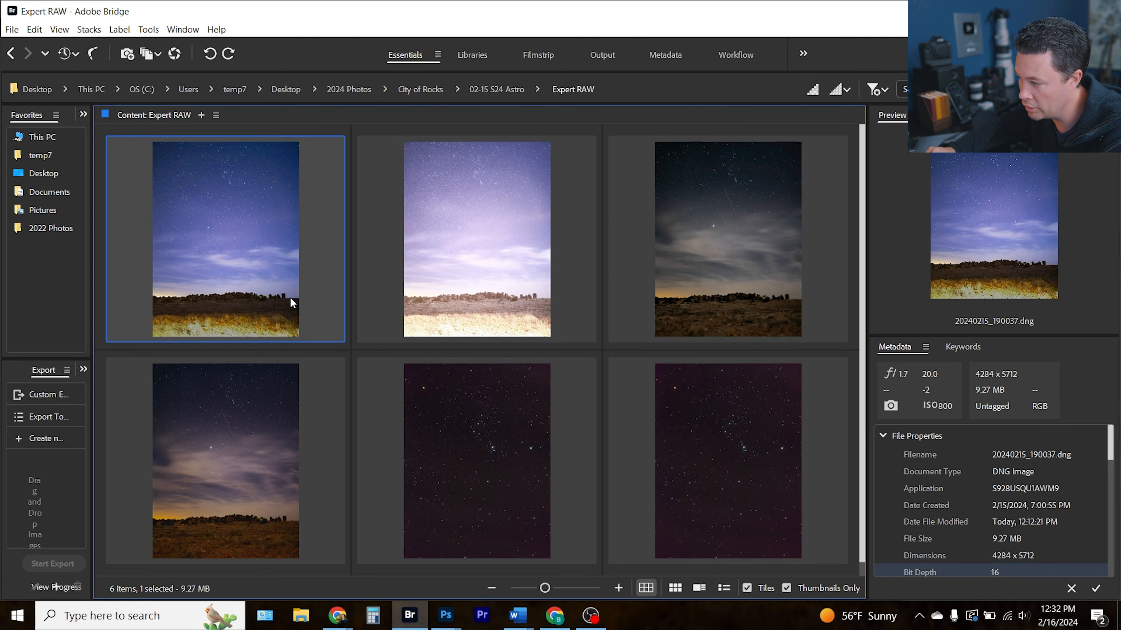
left_click(484, 279)
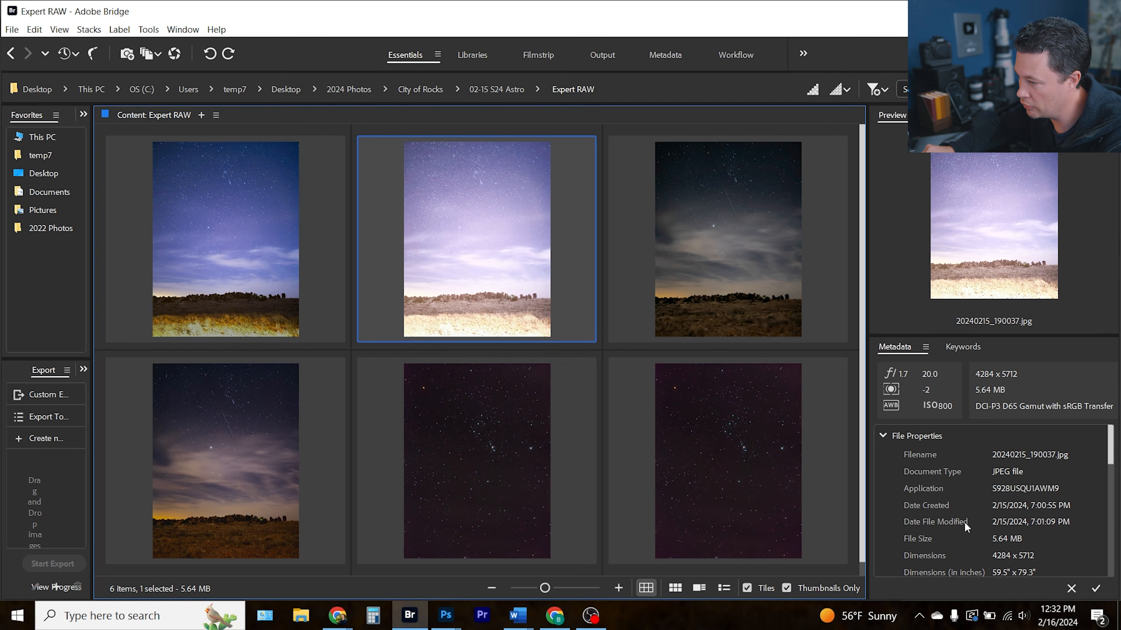
left_click(248, 259)
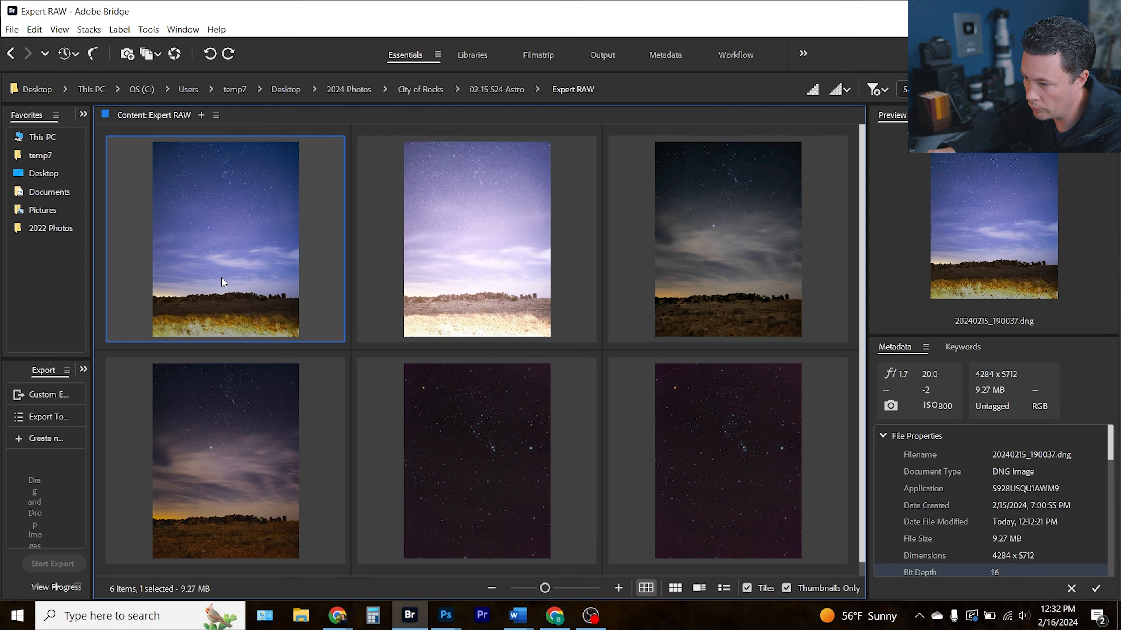
scroll(222, 283, "down", 1)
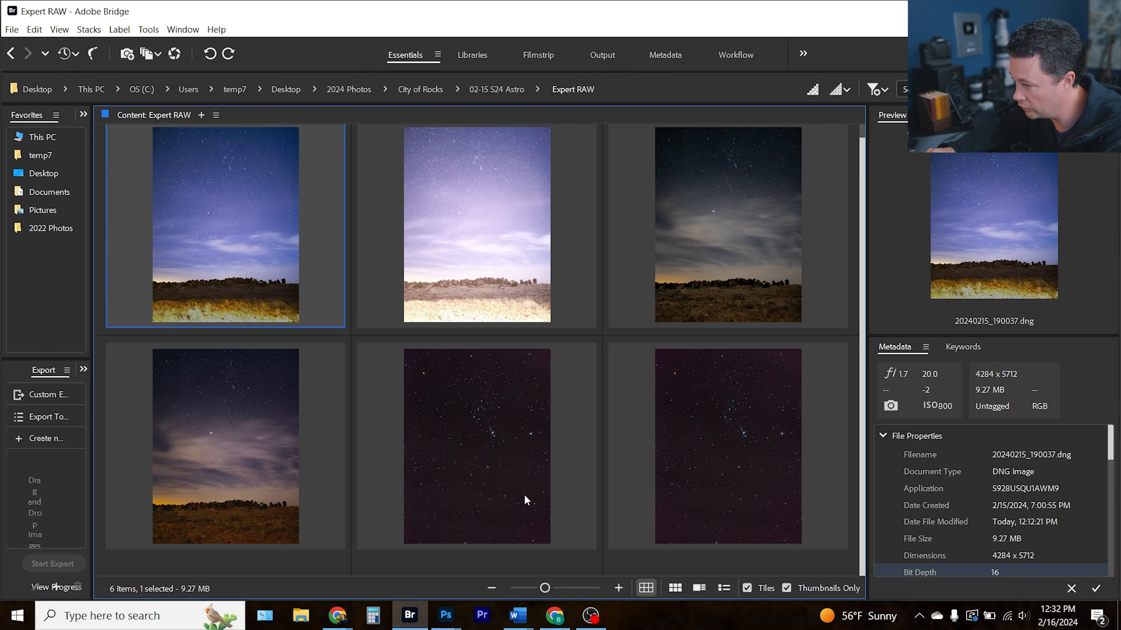
left_click(487, 443)
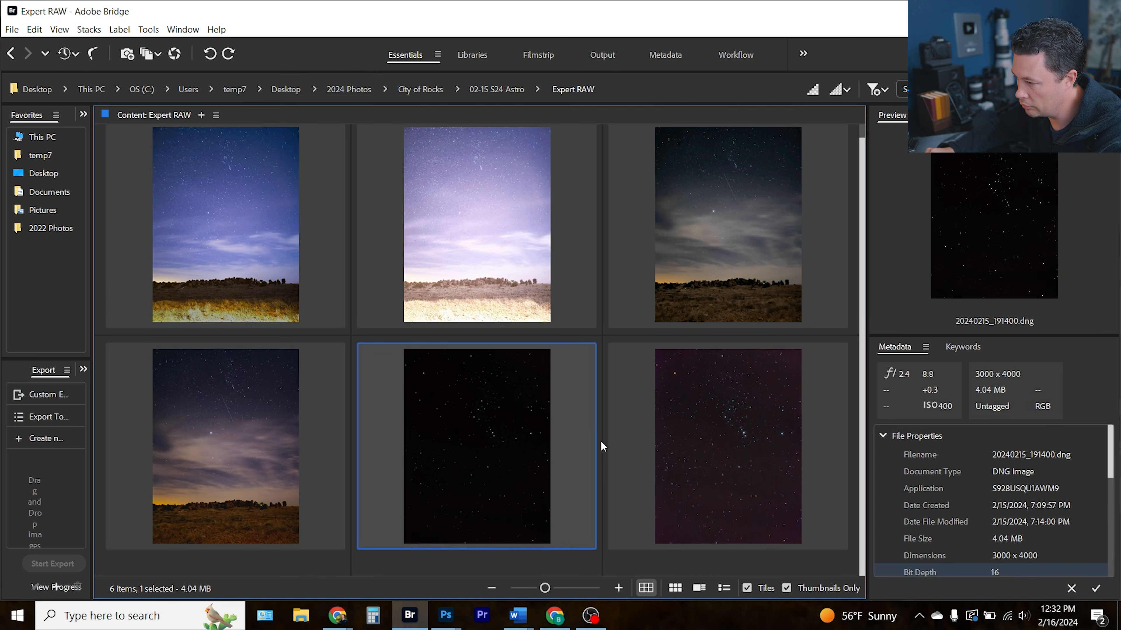
left_click(753, 450)
left_click(496, 453)
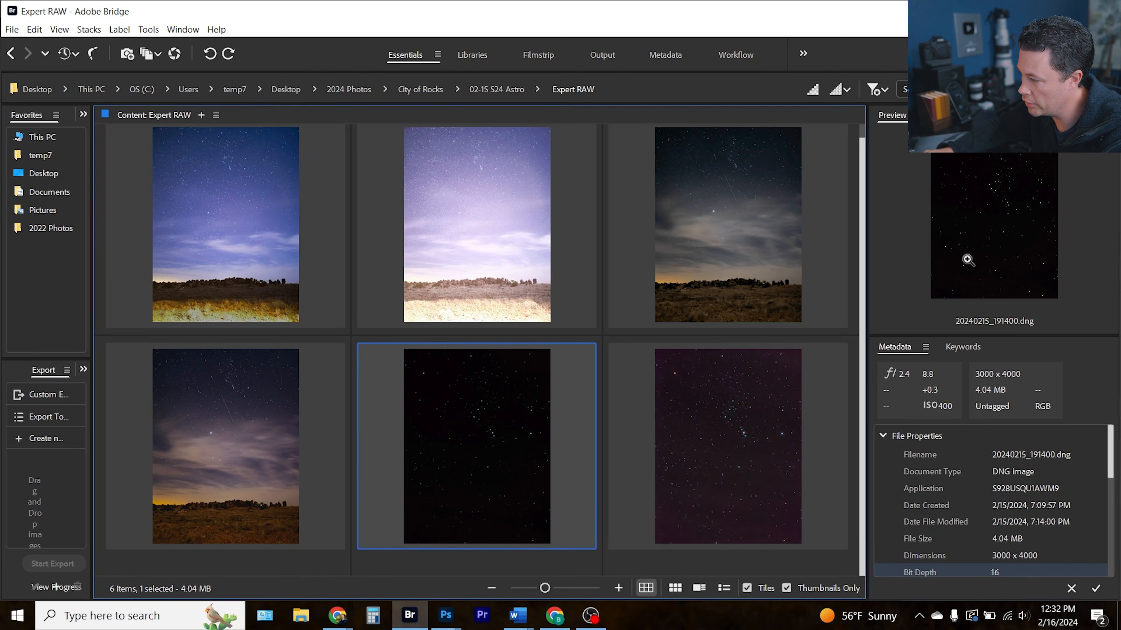
Open 191400.dng in Camera Raw, try raising Exposure to +1.70, then cancel and discard the changes
double_click(501, 430)
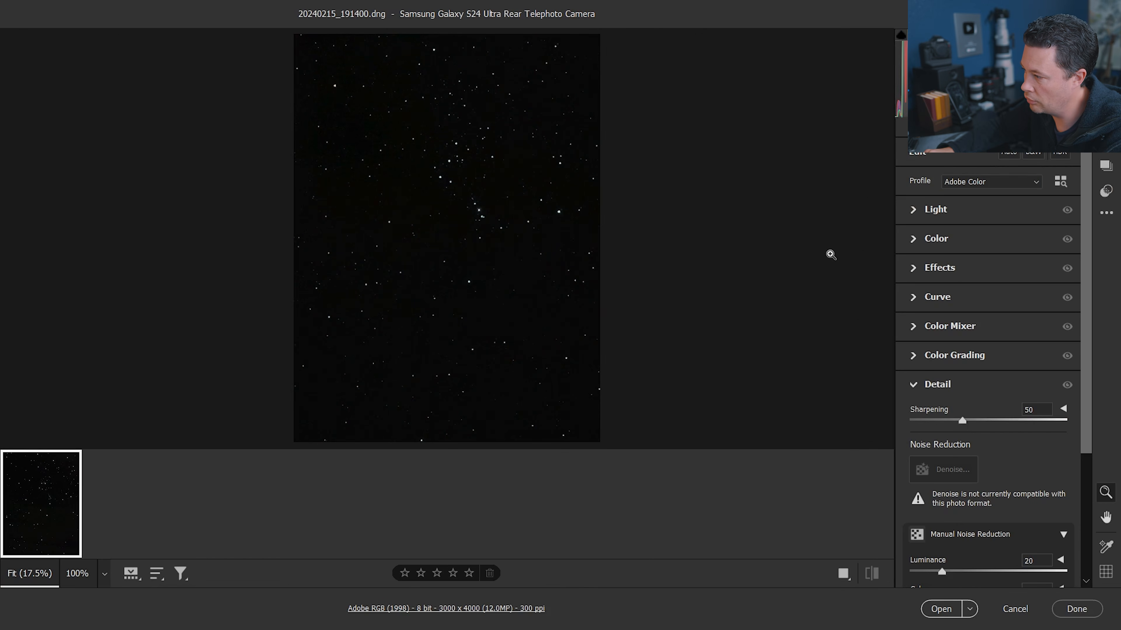
left_click(927, 215)
mouse_move(1003, 243)
left_mouse_down()
mouse_move(1033, 242)
mouse_move(1016, 243)
left_mouse_up()
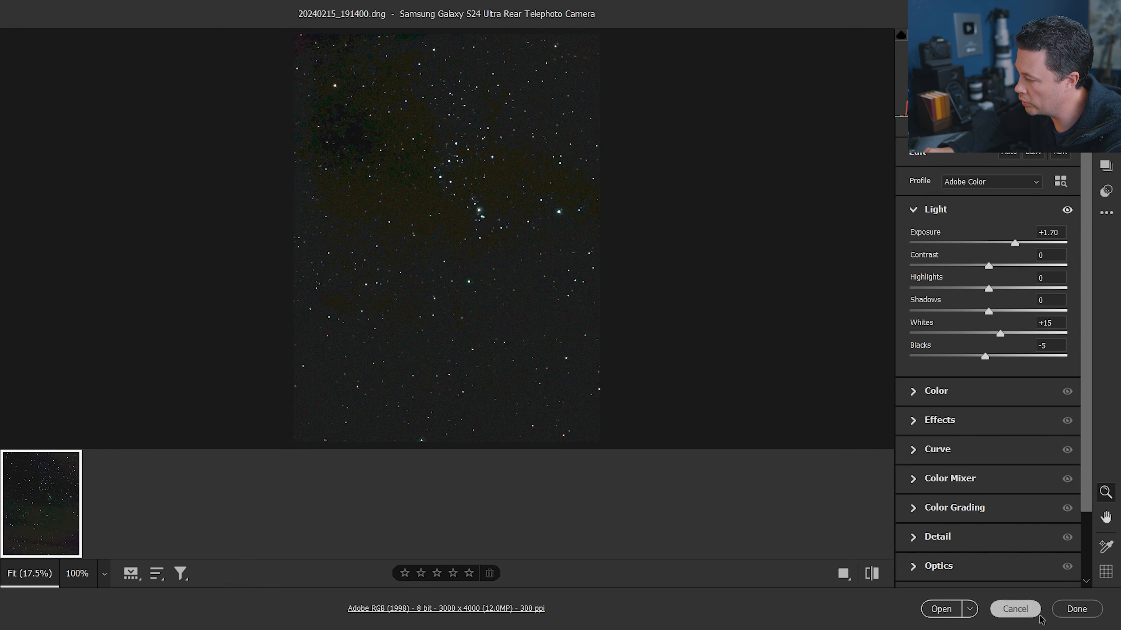
left_click(1014, 608)
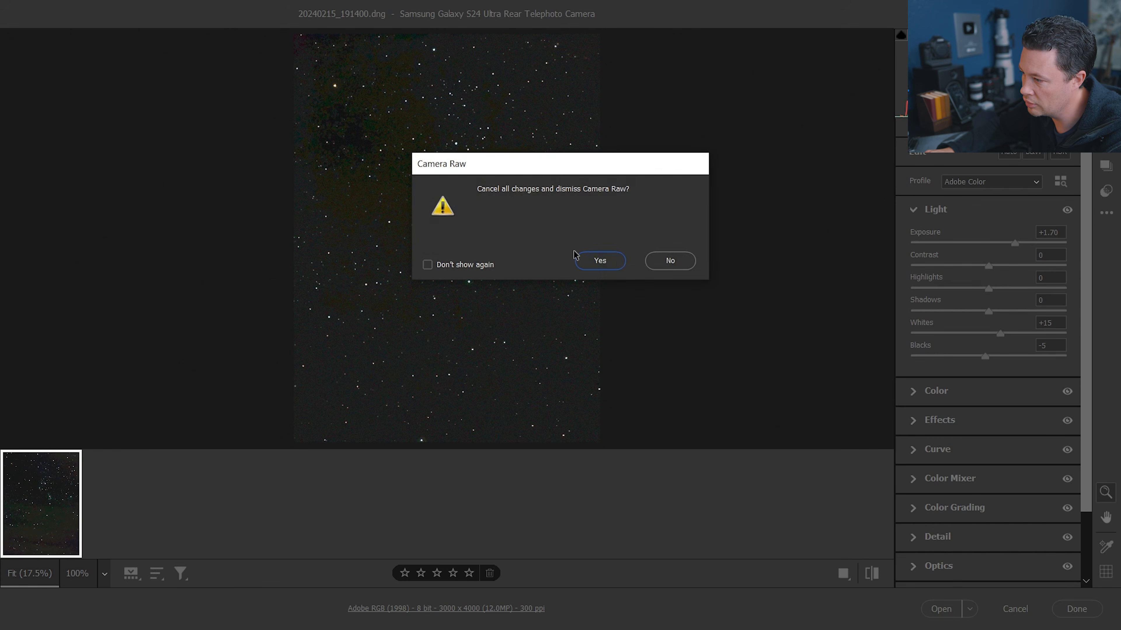
left_click(599, 259)
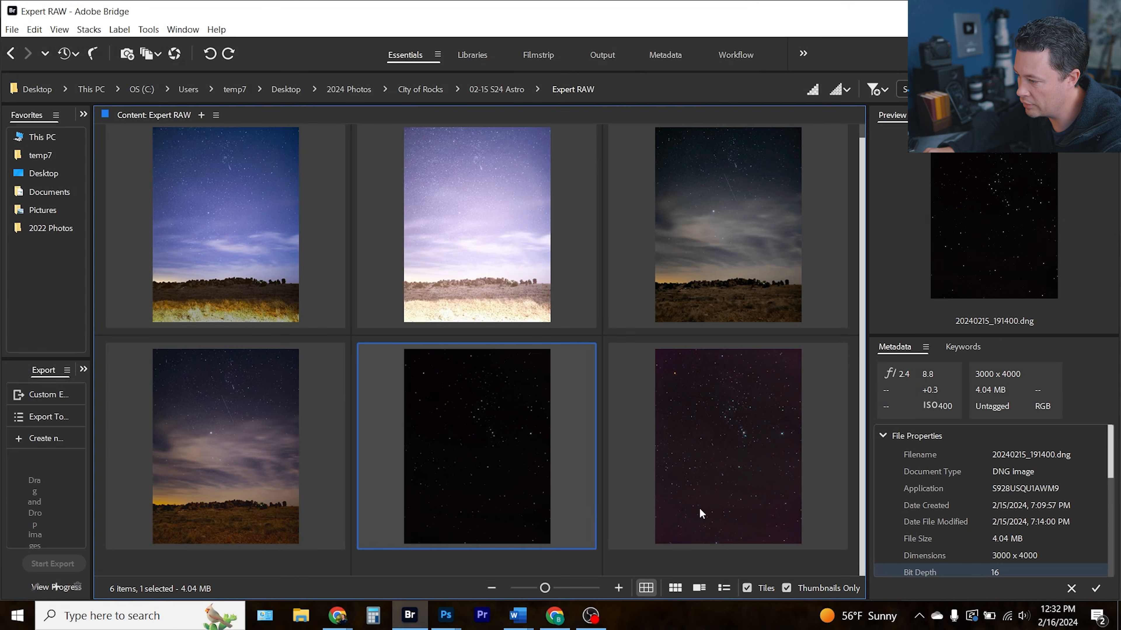
Open 191400.jpg in Photoshop and inspect it in the Camera Raw Filter, zooming in on the stars
double_click(730, 428)
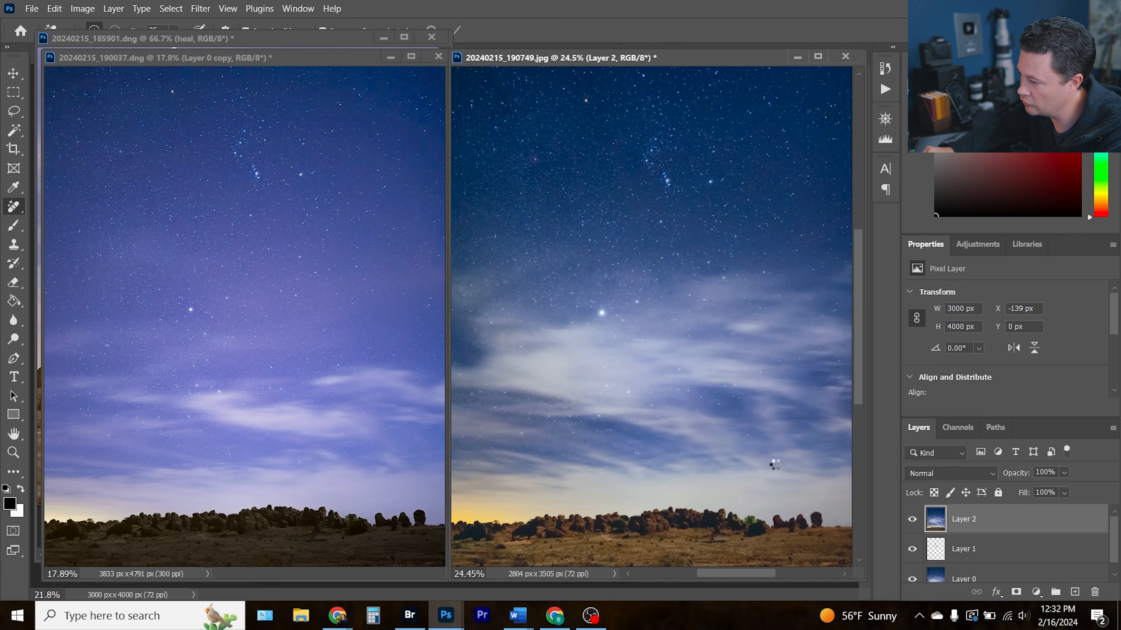
key("ctrl+shift+a")
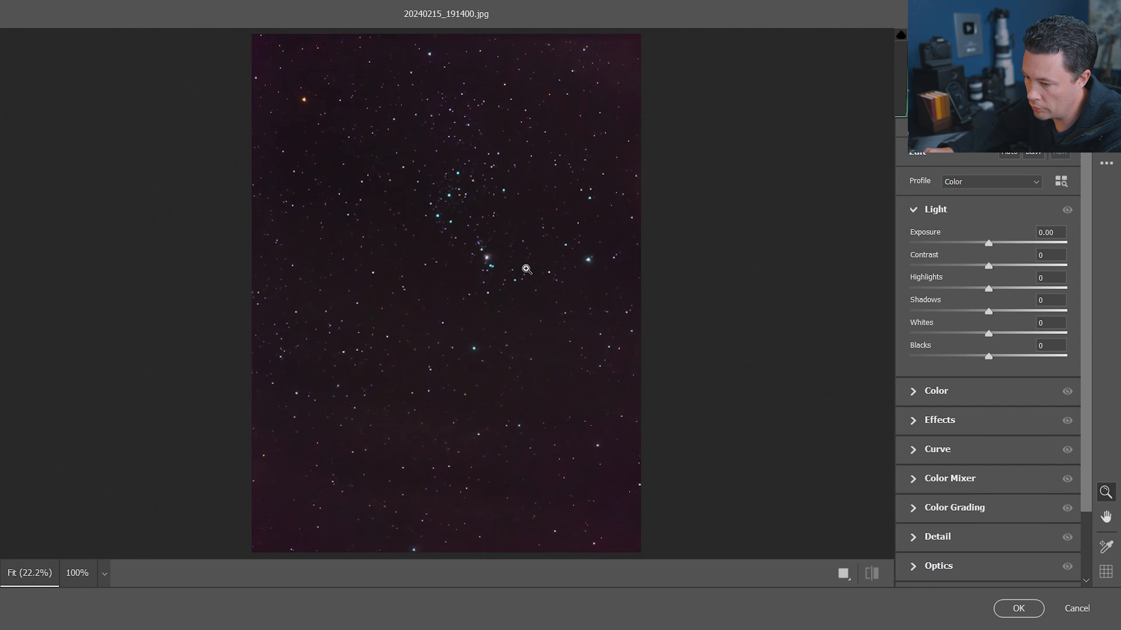
left_click(482, 255)
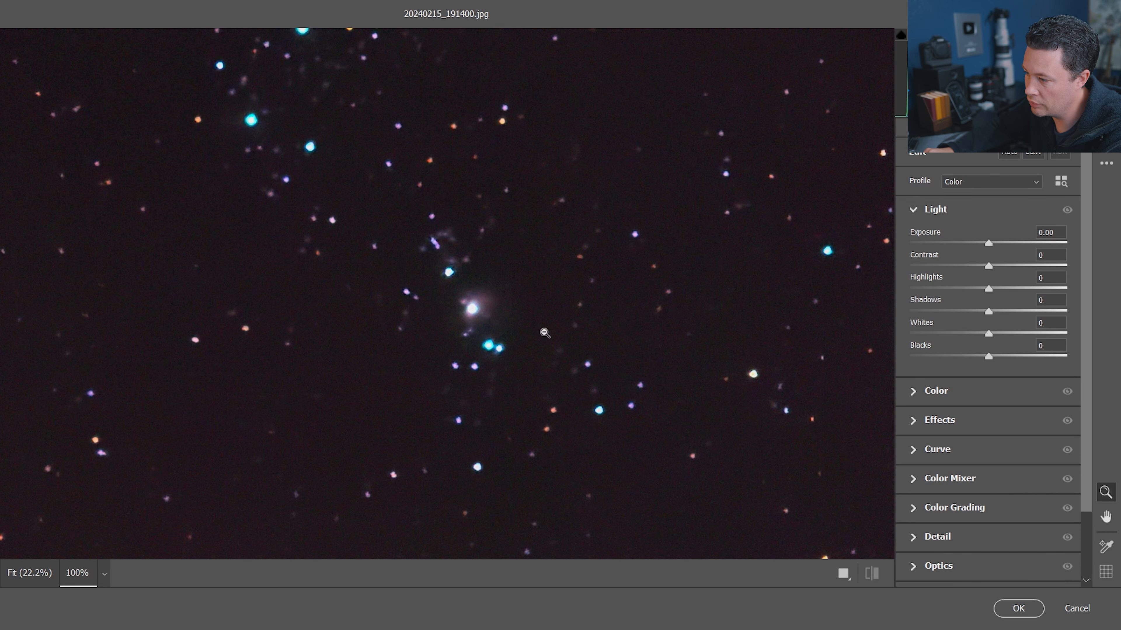
left_click(561, 311, "alt")
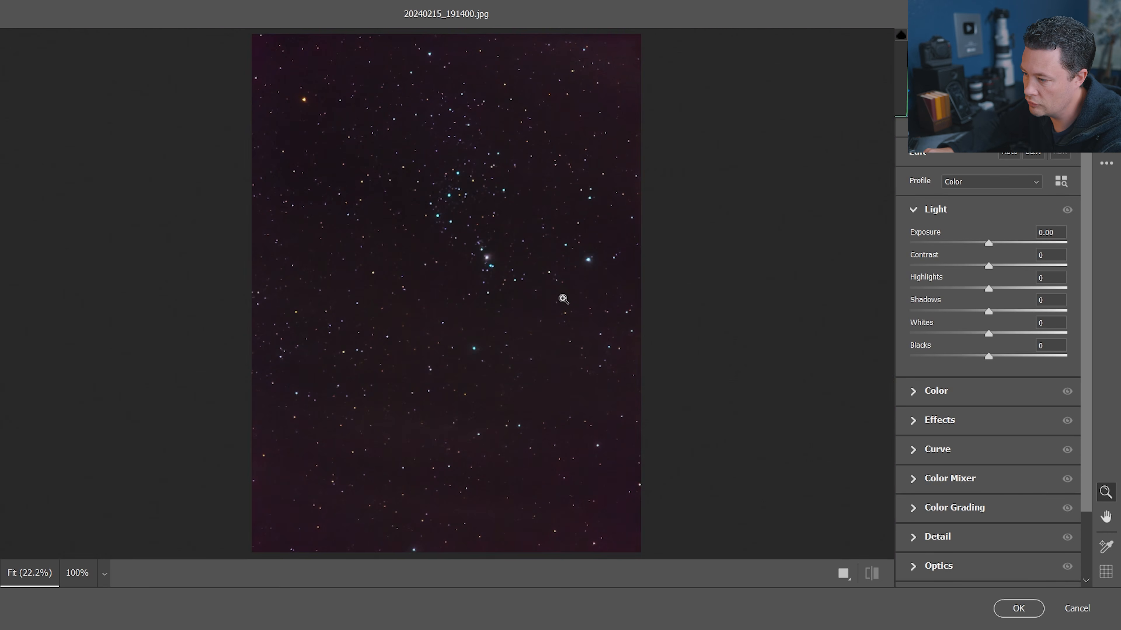